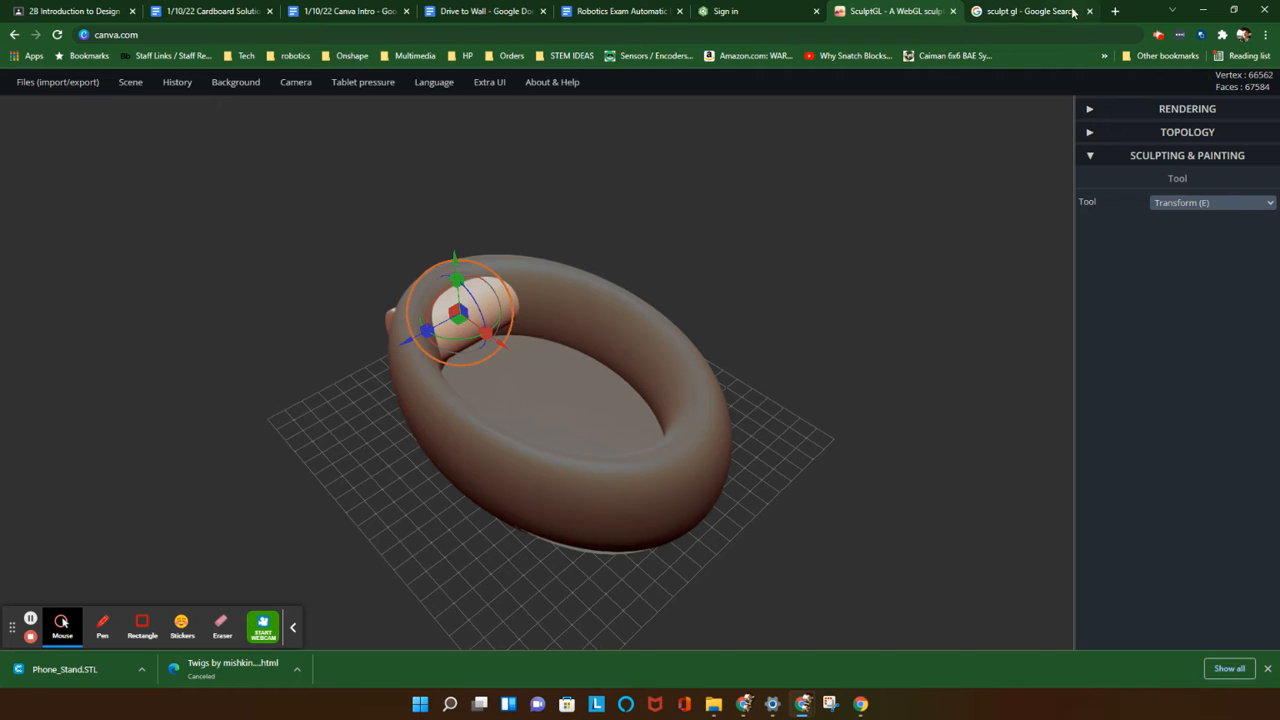
# Open the SculptGL WebGL sculpting app from the existing sculpt gl search results
pyautogui.click(1070, 12)
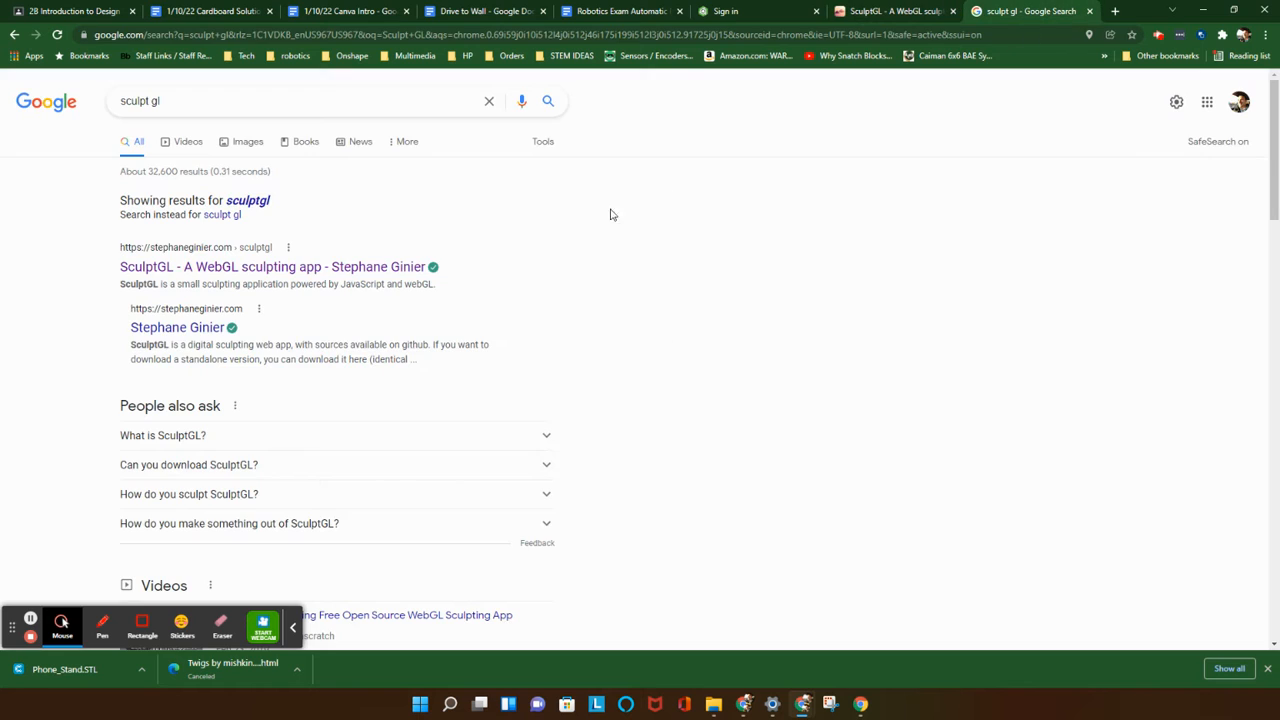
pyautogui.click(211, 267)
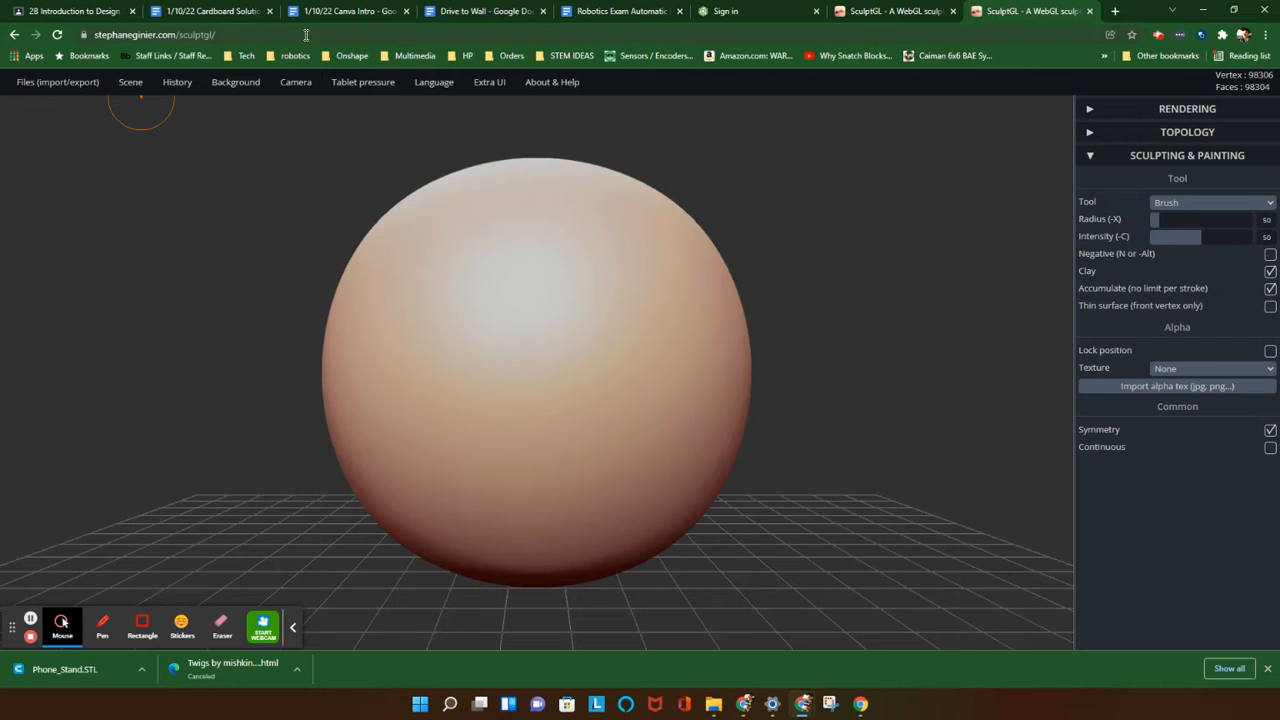
pyautogui.scroll(-3, 717, 398)
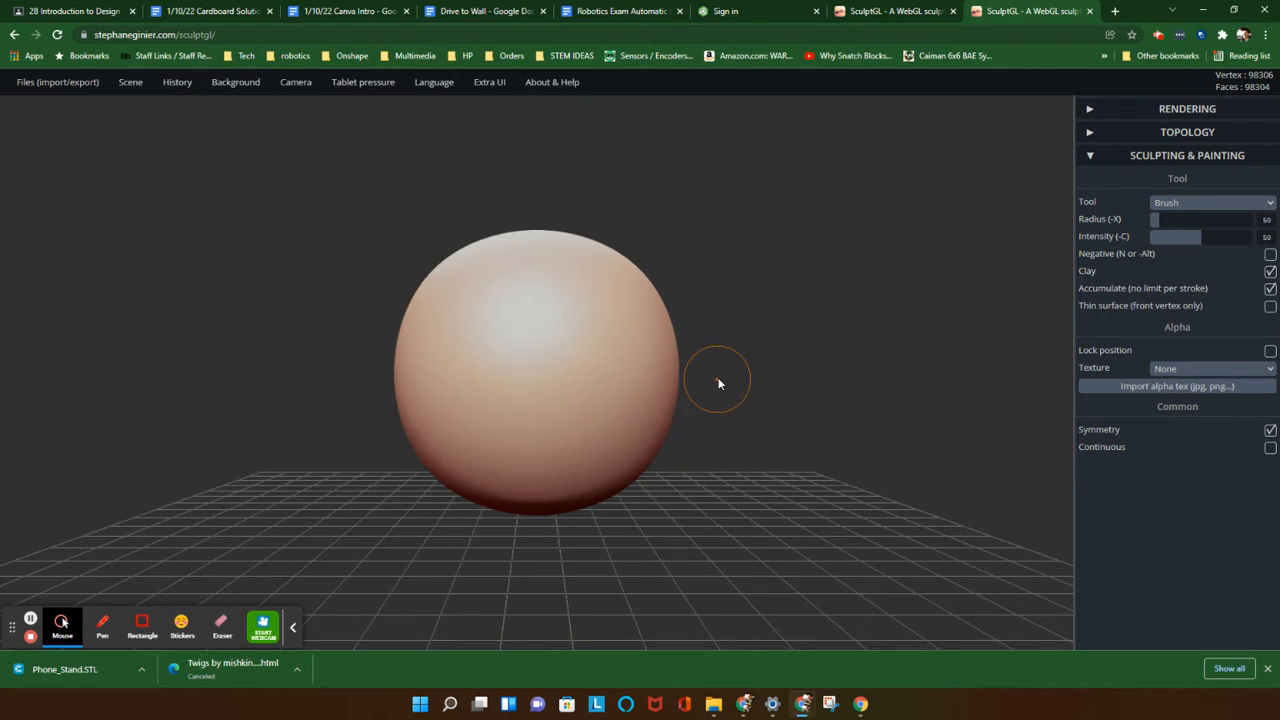
pyautogui.scroll(-1, 718, 383)
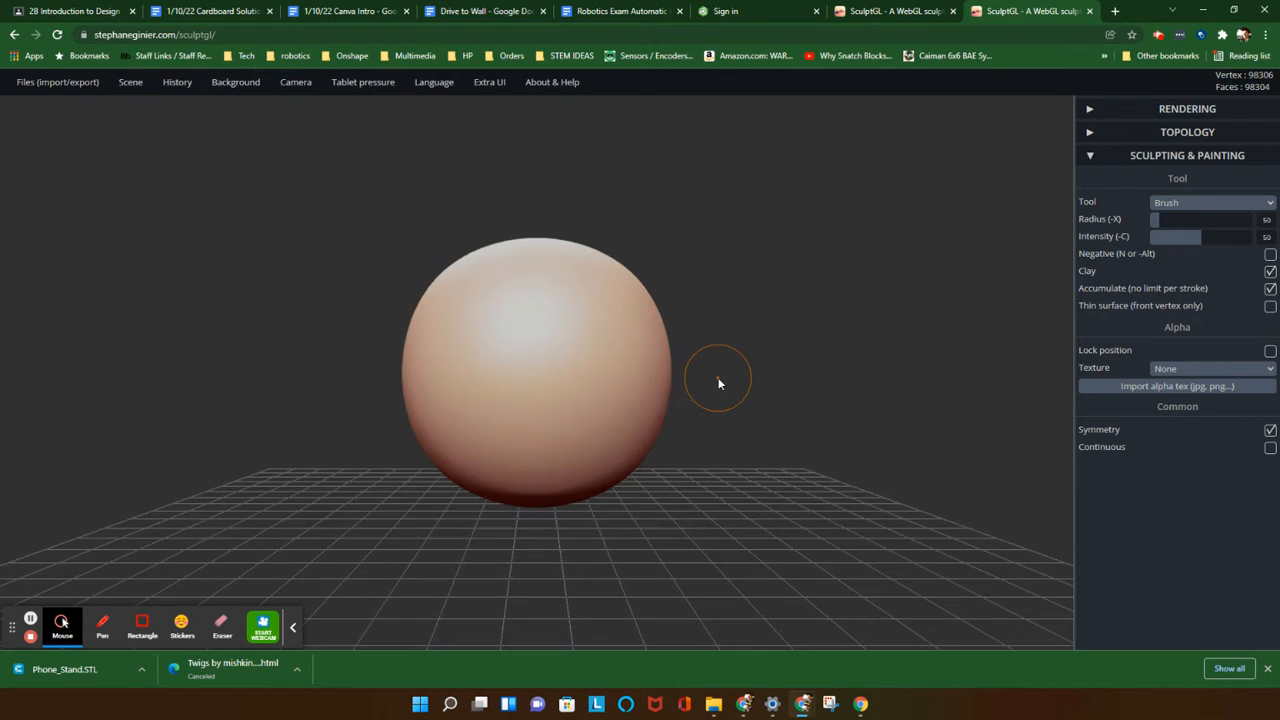
pyautogui.scroll(1, 718, 383)
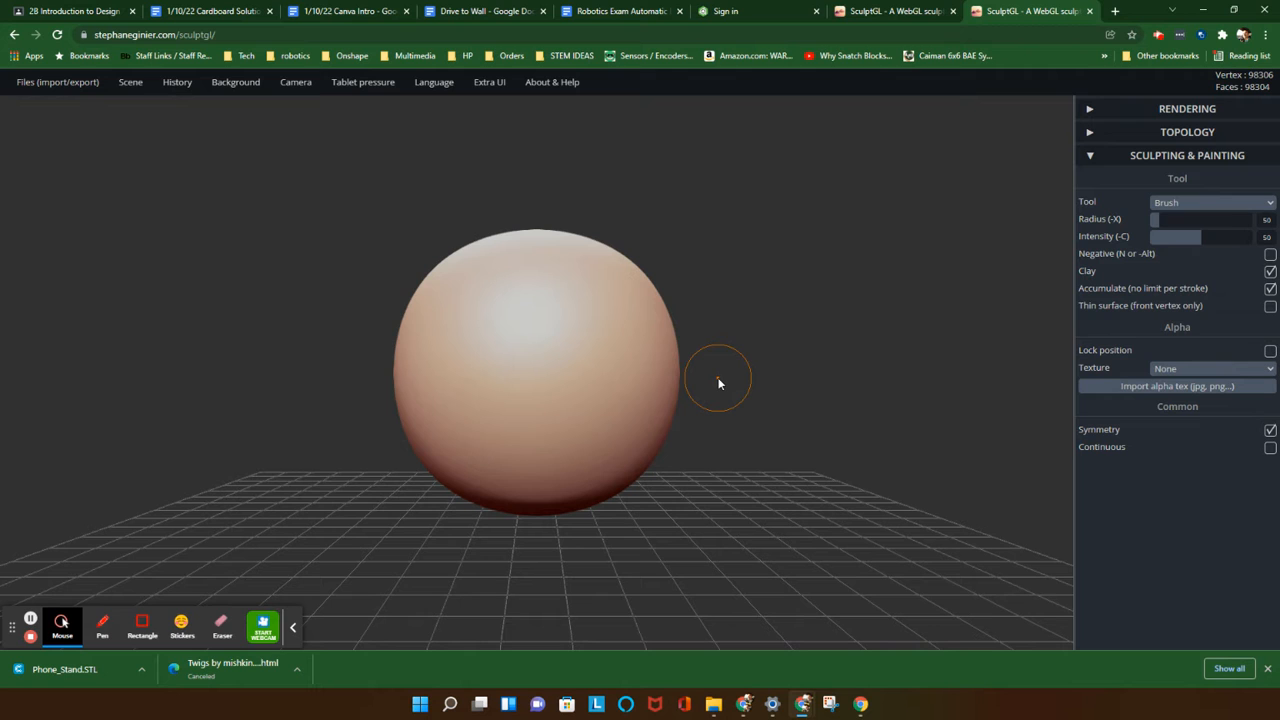
# Search for sculptgl in a new browser tab and open the SculptGL sculpting app result
pyautogui.click(1115, 11)
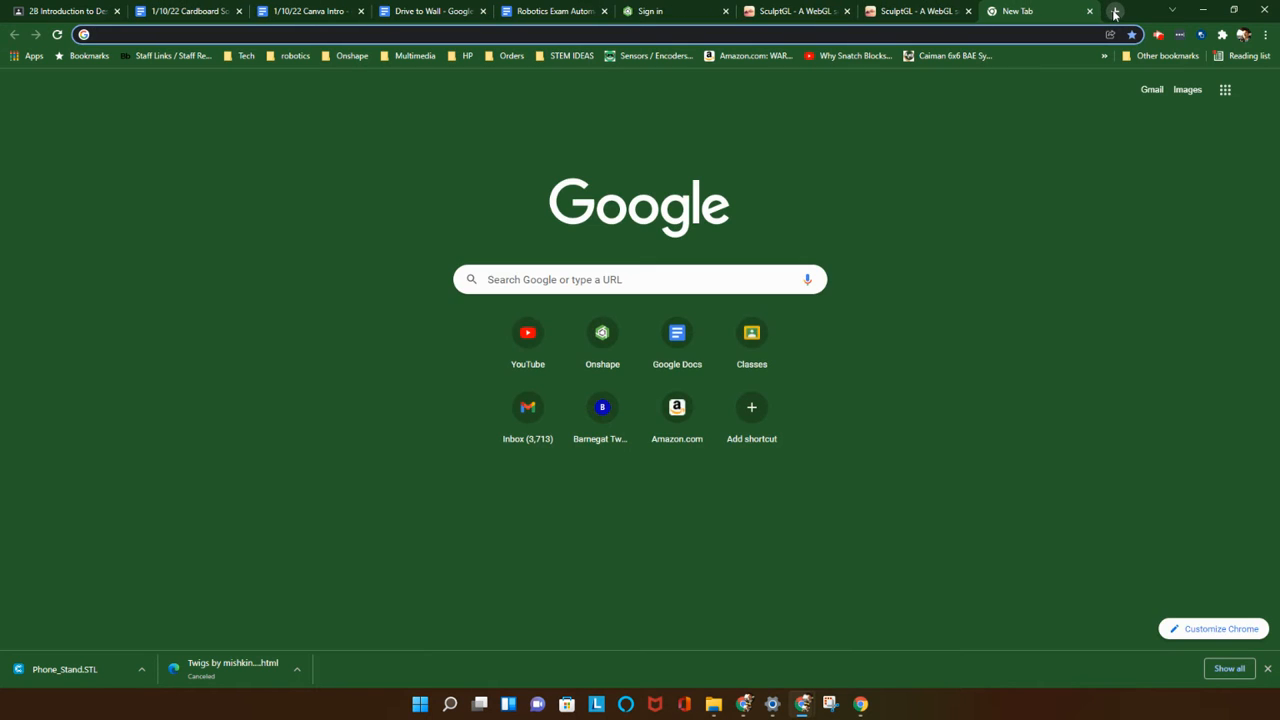
pyautogui.write('scu')
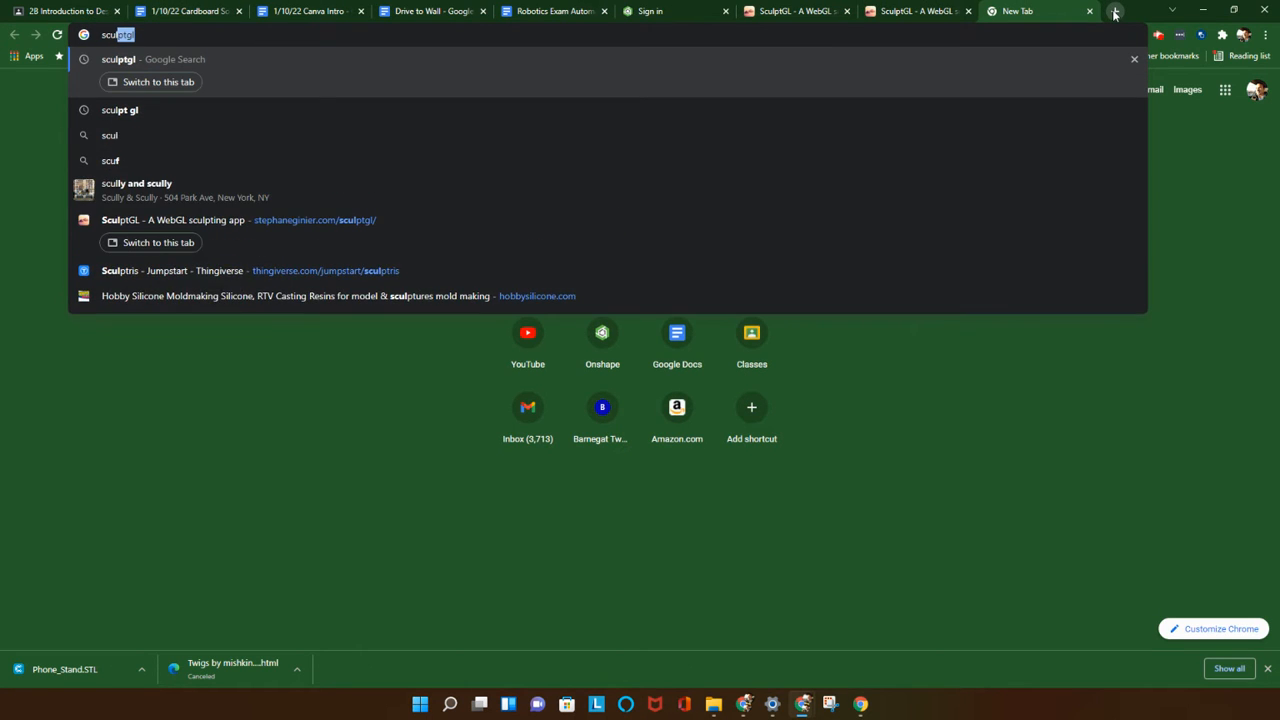
pyautogui.write('lptgl')
pyautogui.press('Return')
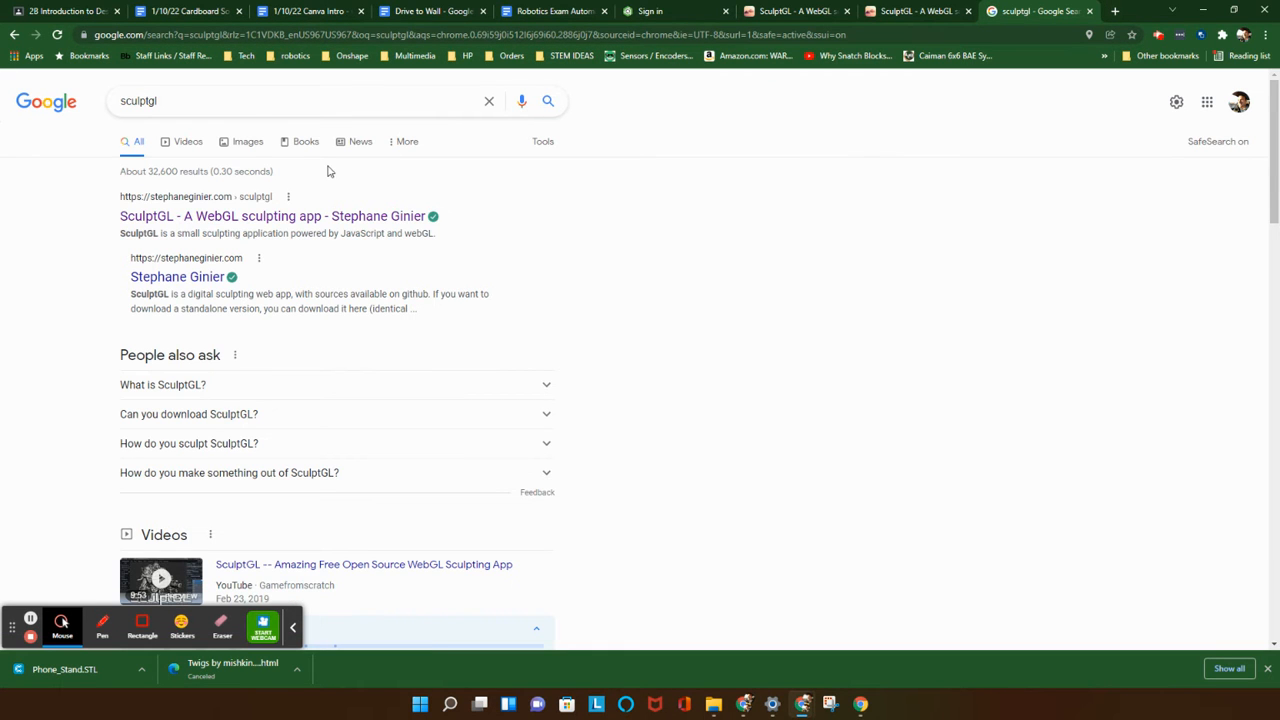
pyautogui.click(291, 217)
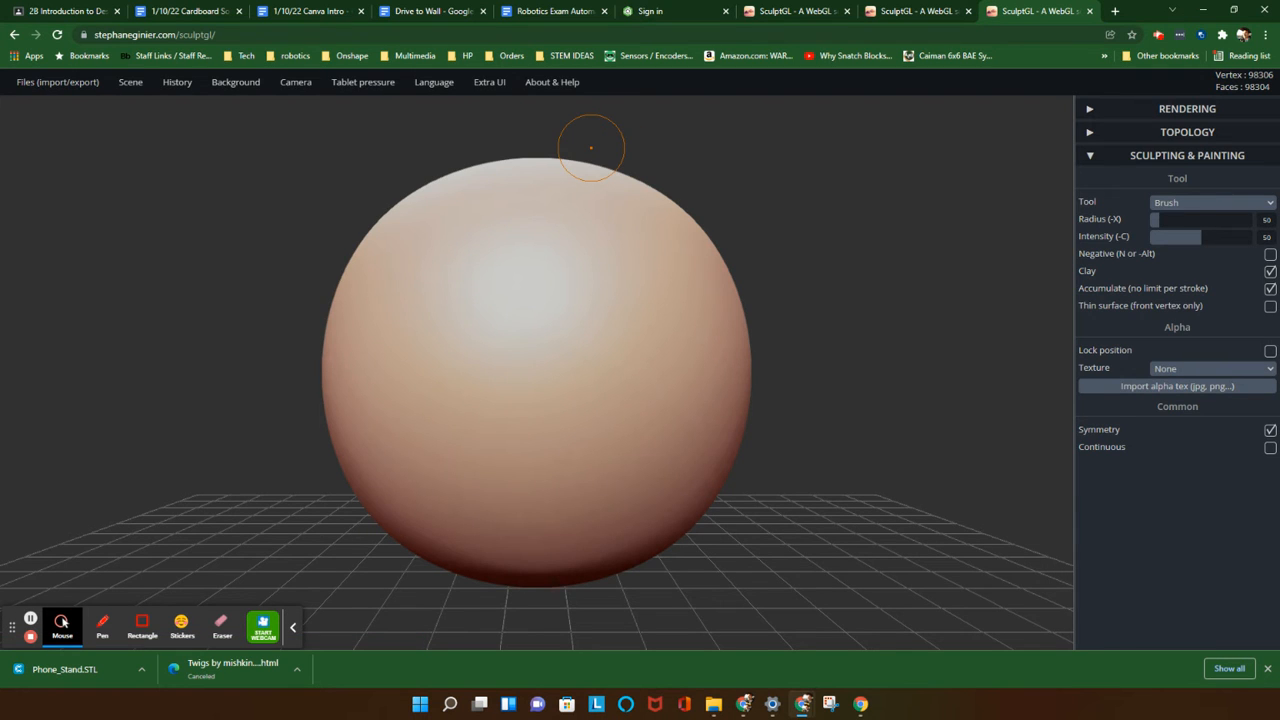
# Return to the sculptgl search, examine the example sculptures in its image results, and preview the CGTrader human figure models
pyautogui.click(14, 34)
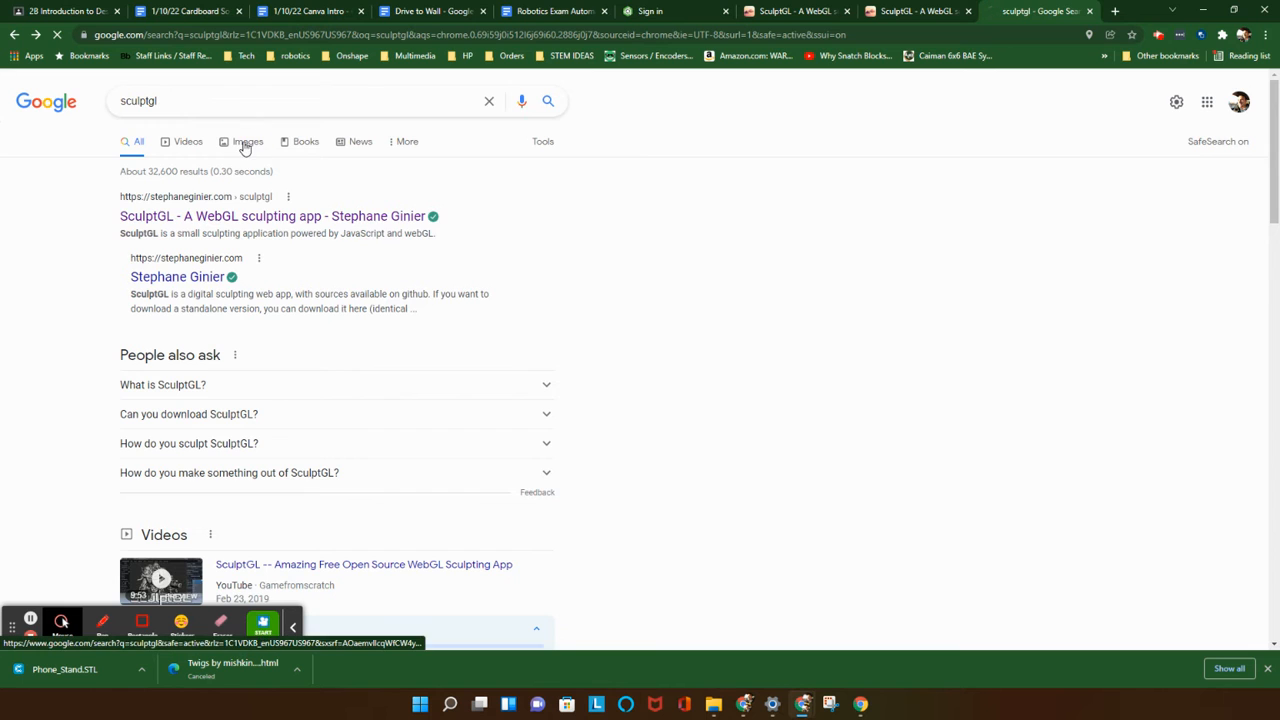
pyautogui.click(247, 141)
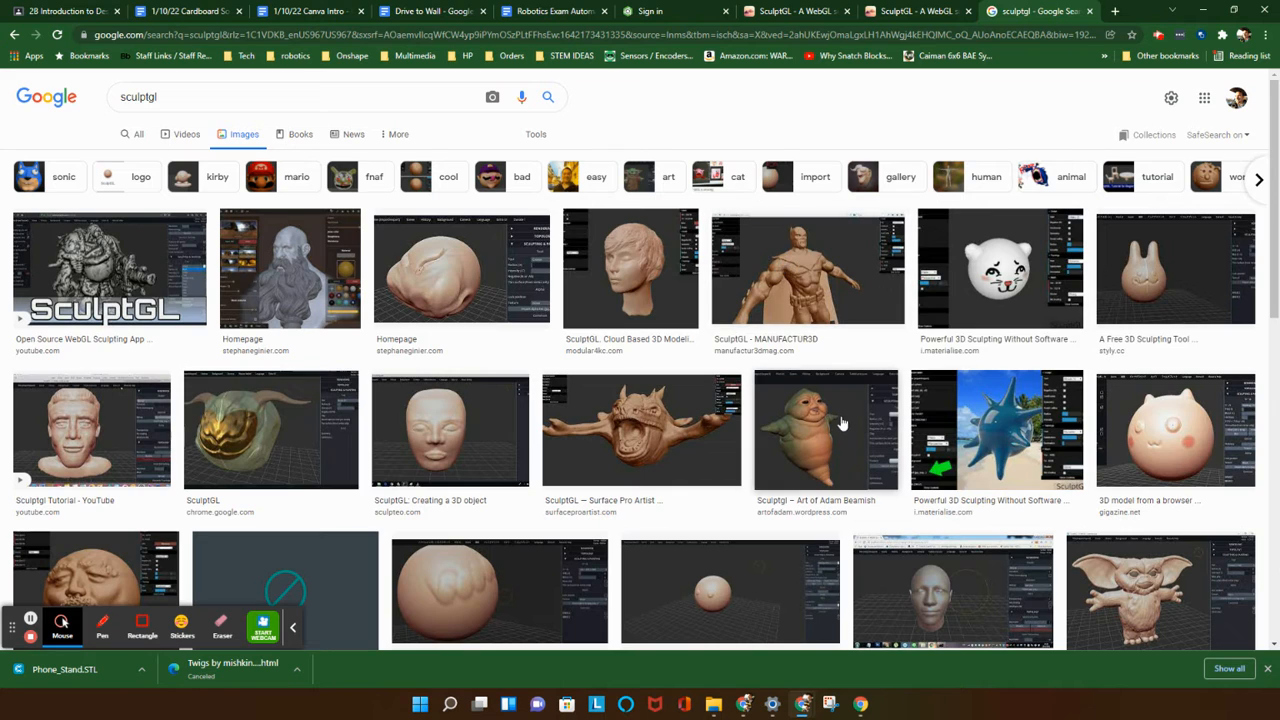
pyautogui.scroll(-3, 840, 420)
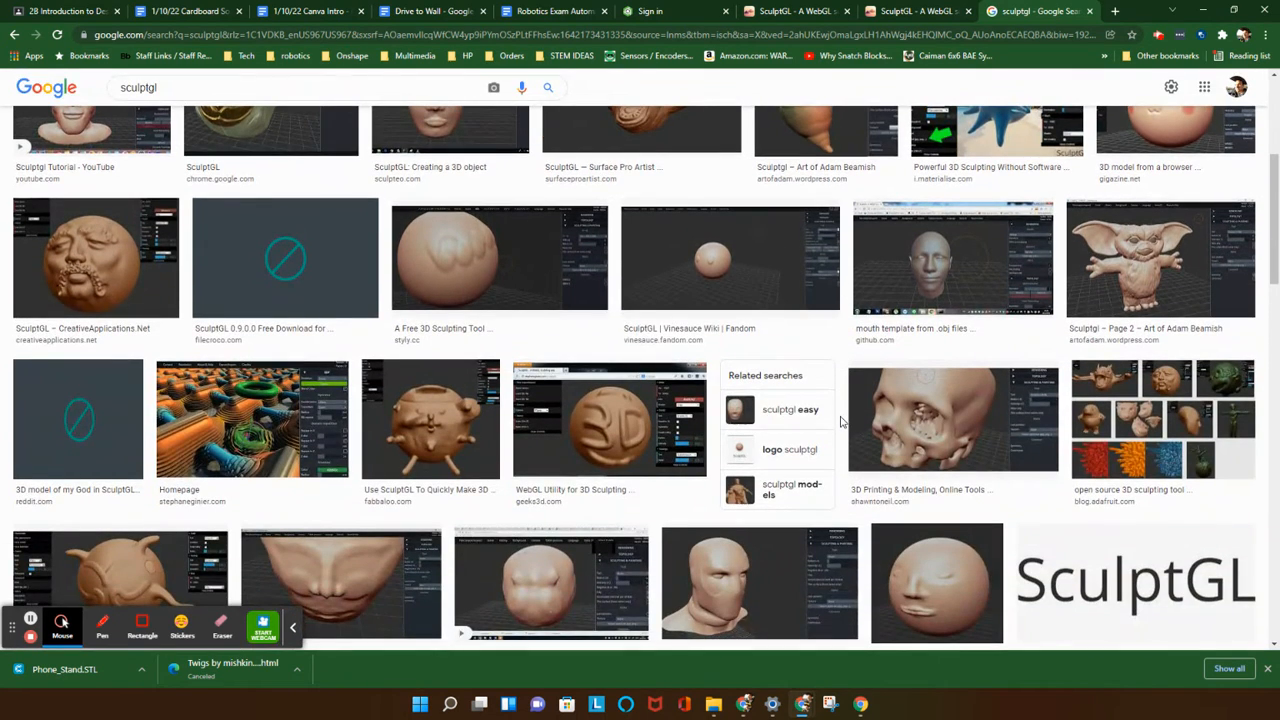
pyautogui.scroll(-2, 840, 421)
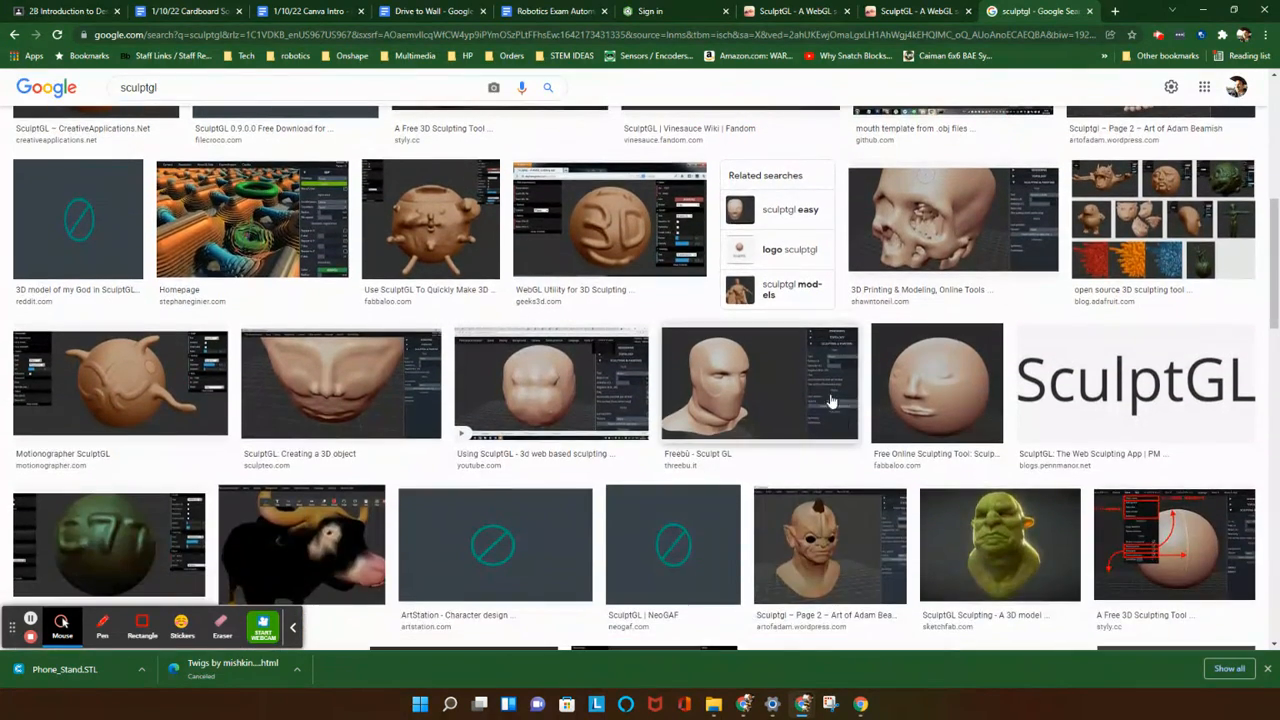
pyautogui.scroll(-3, 810, 350)
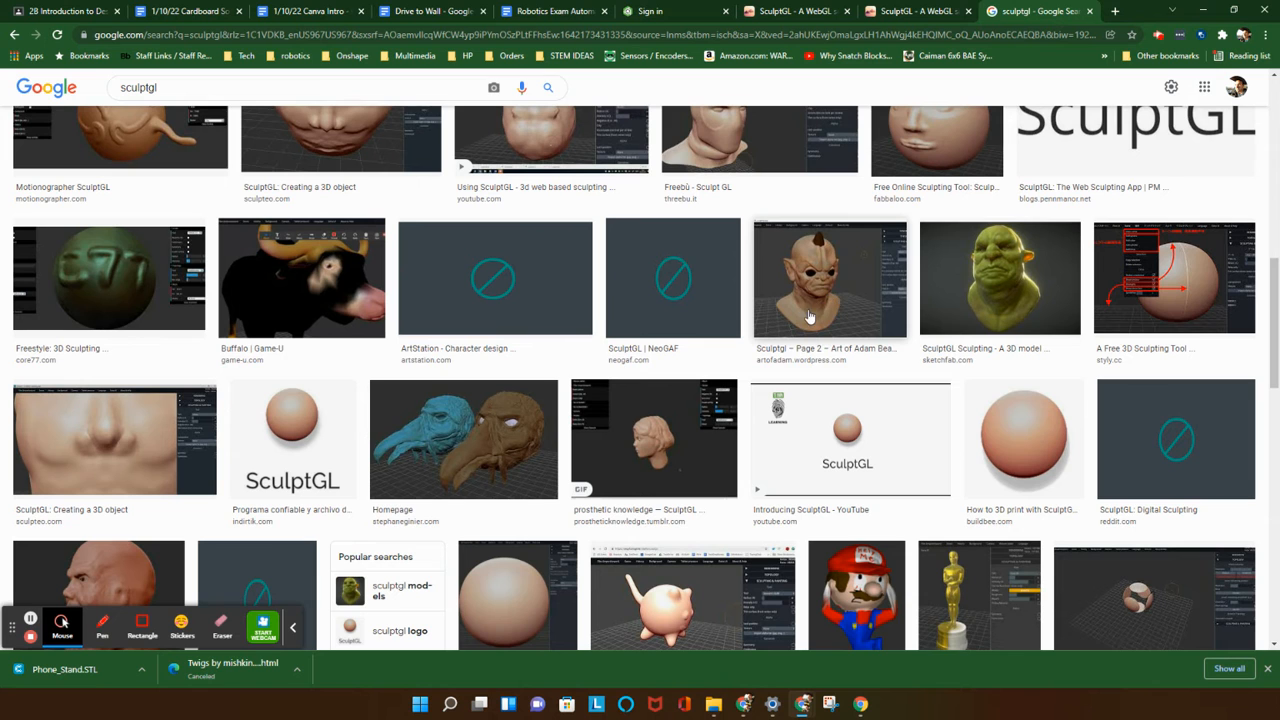
pyautogui.scroll(-5, 807, 318)
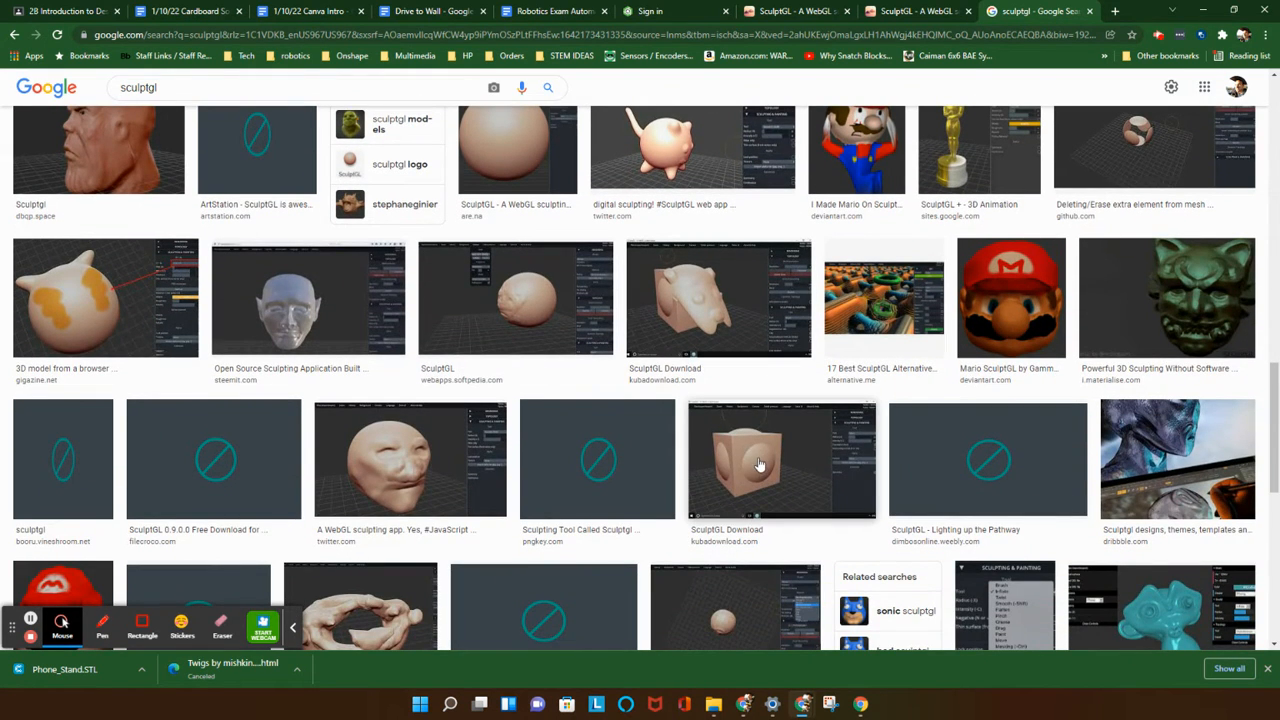
pyautogui.scroll(-3, 765, 460)
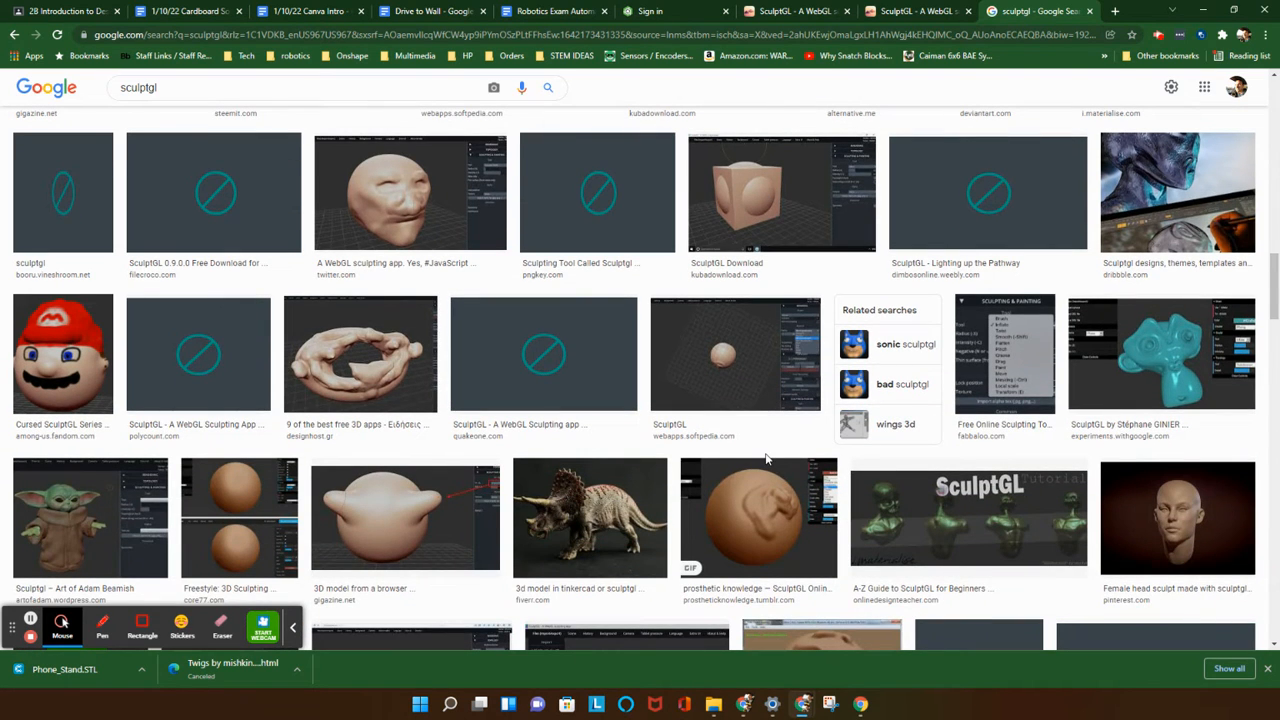
pyautogui.scroll(-2, 765, 453)
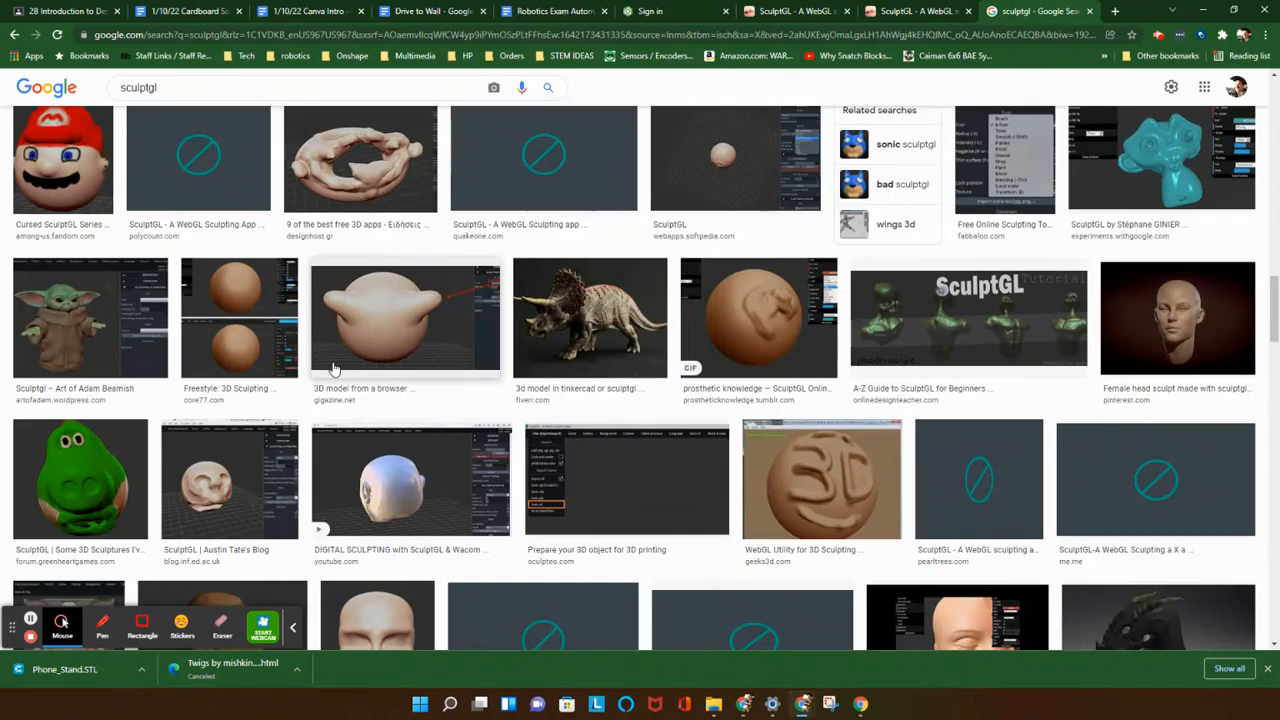
pyautogui.scroll(-1, 334, 368)
pyautogui.scroll(2, 334, 370)
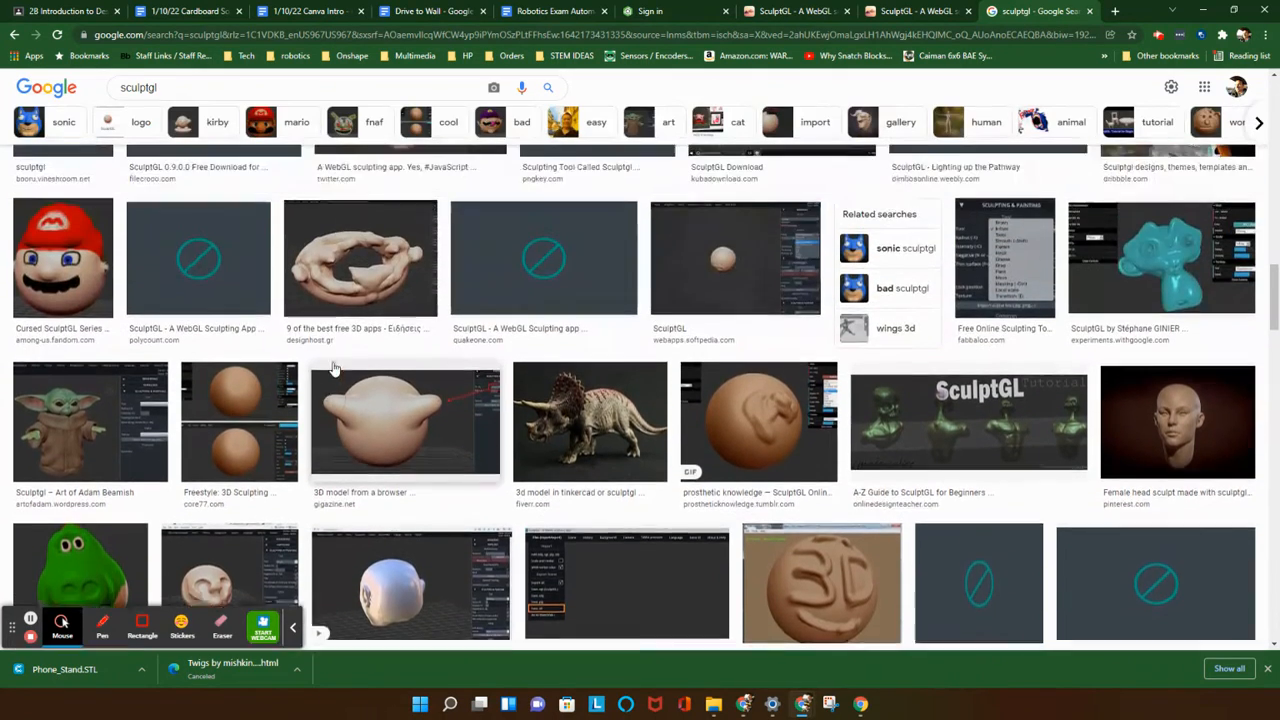
pyautogui.scroll(-2, 380, 520)
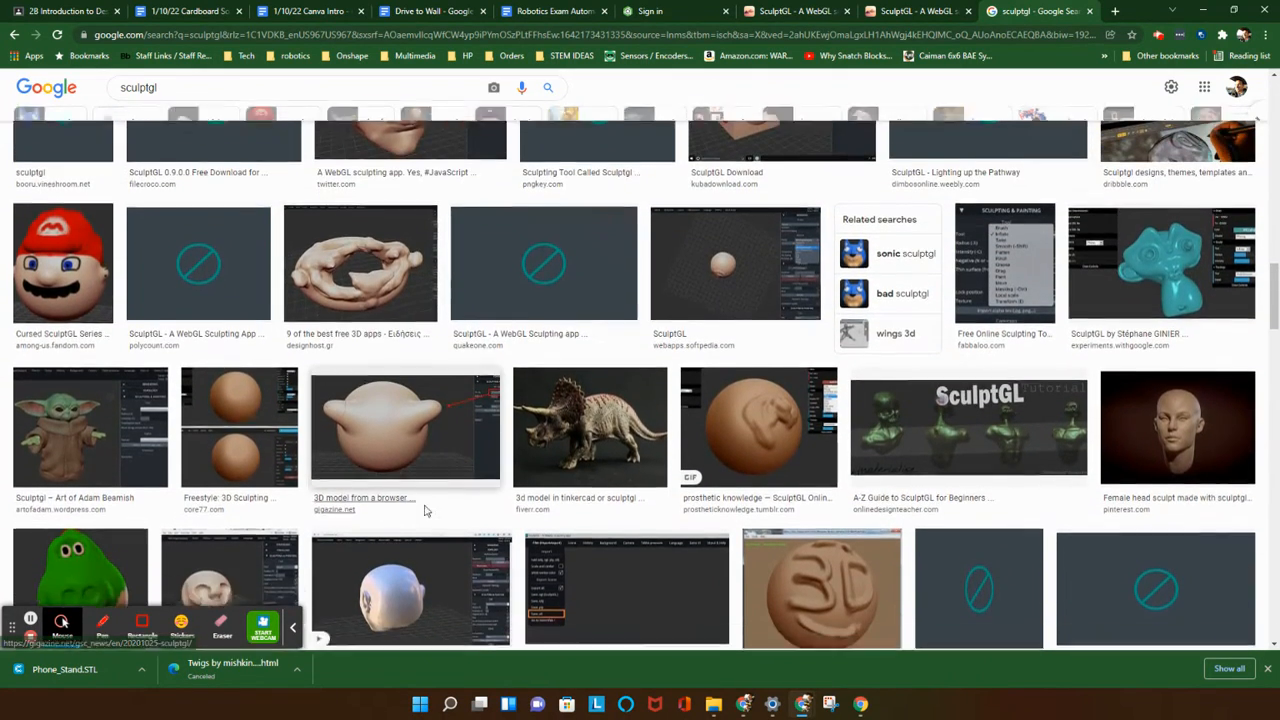
pyautogui.scroll(-3, 424, 511)
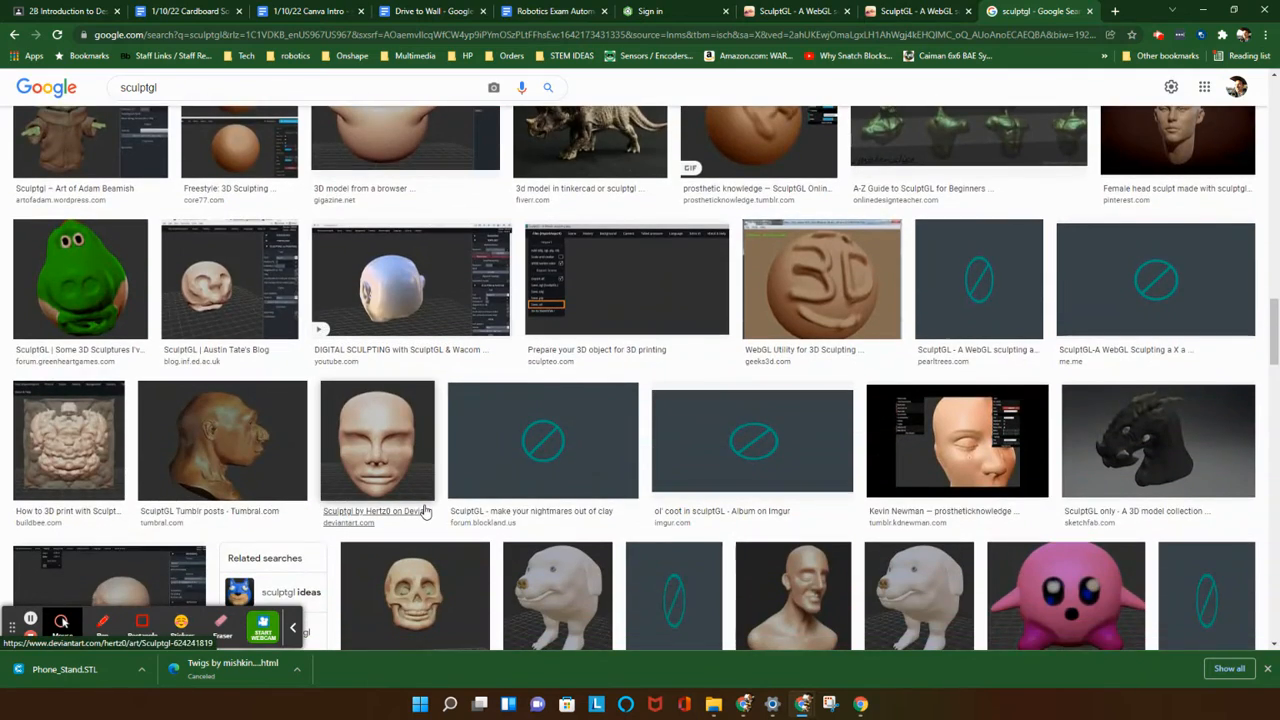
pyautogui.scroll(-3, 424, 511)
pyautogui.scroll(-2, 424, 511)
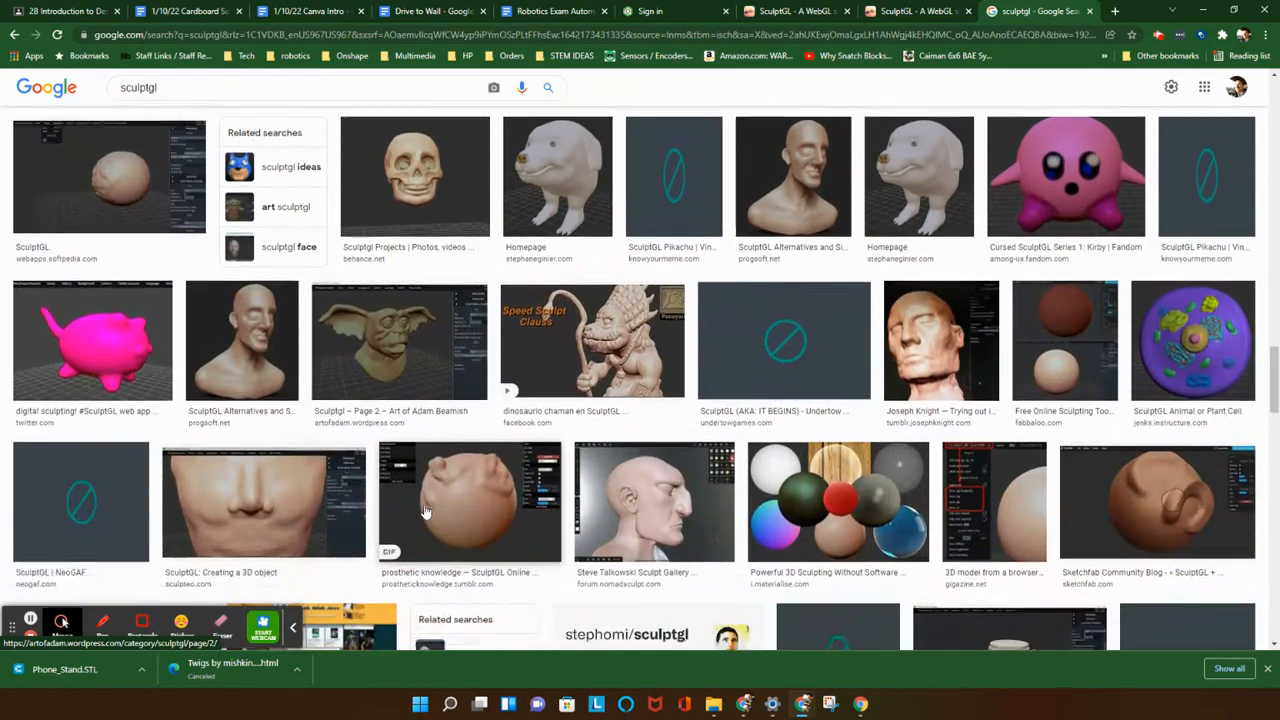
pyautogui.scroll(-5, 424, 511)
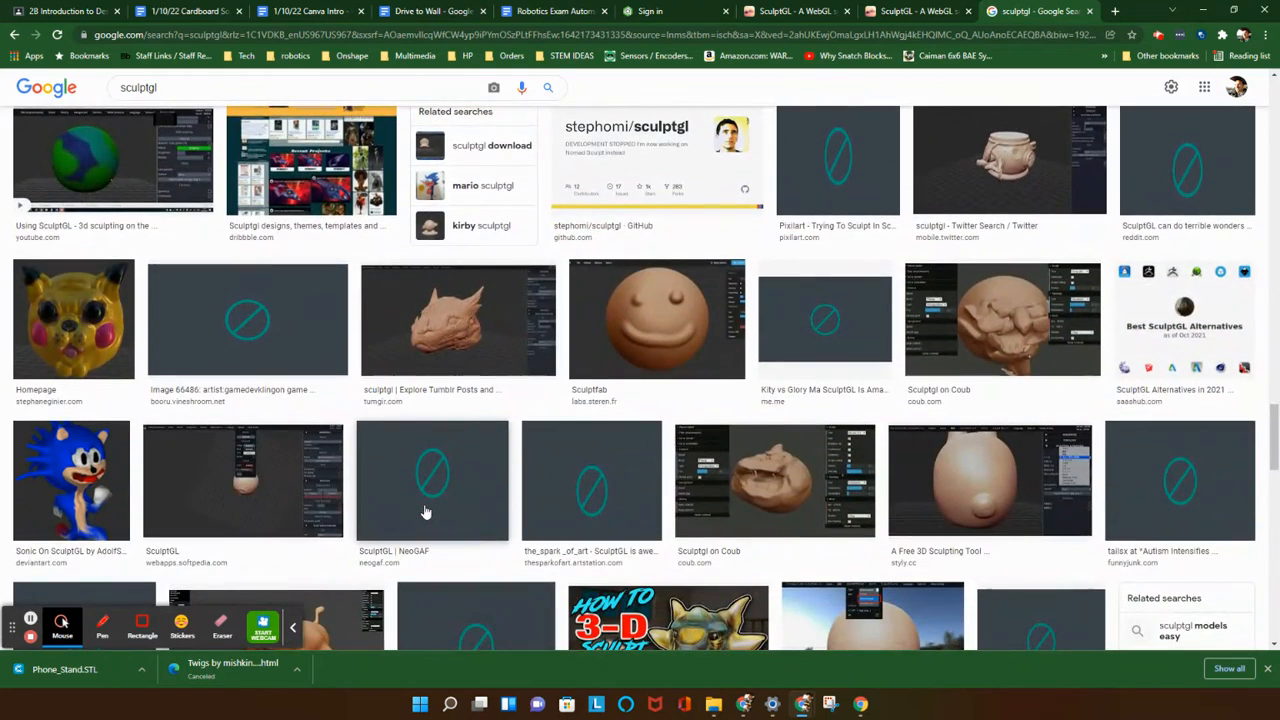
pyautogui.scroll(-2, 424, 511)
pyautogui.scroll(-3, 424, 511)
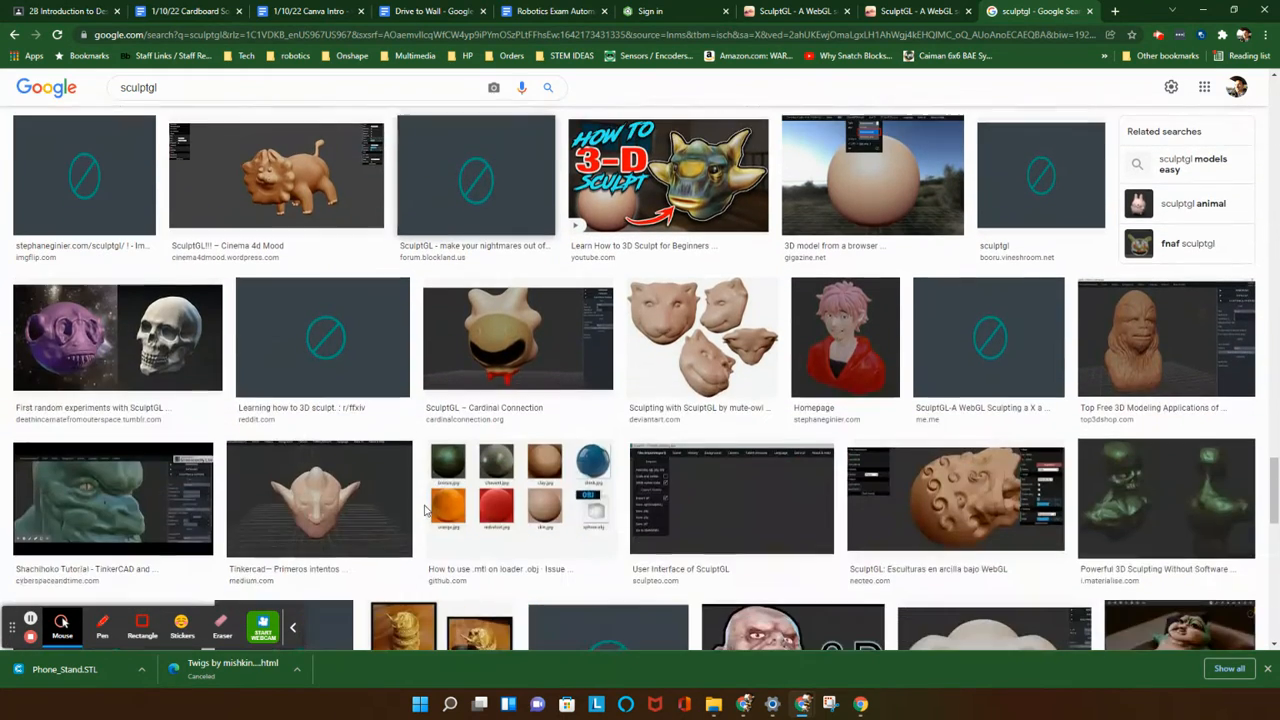
pyautogui.scroll(-3, 424, 511)
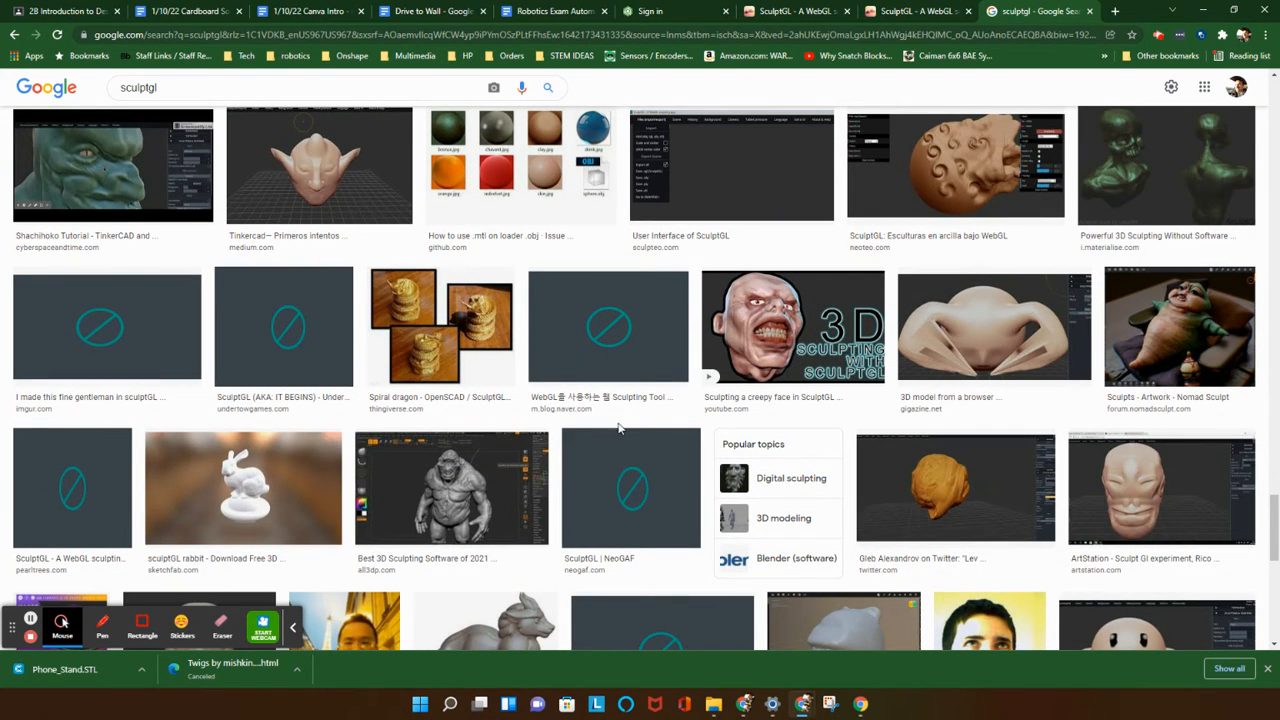
pyautogui.scroll(-3, 424, 414)
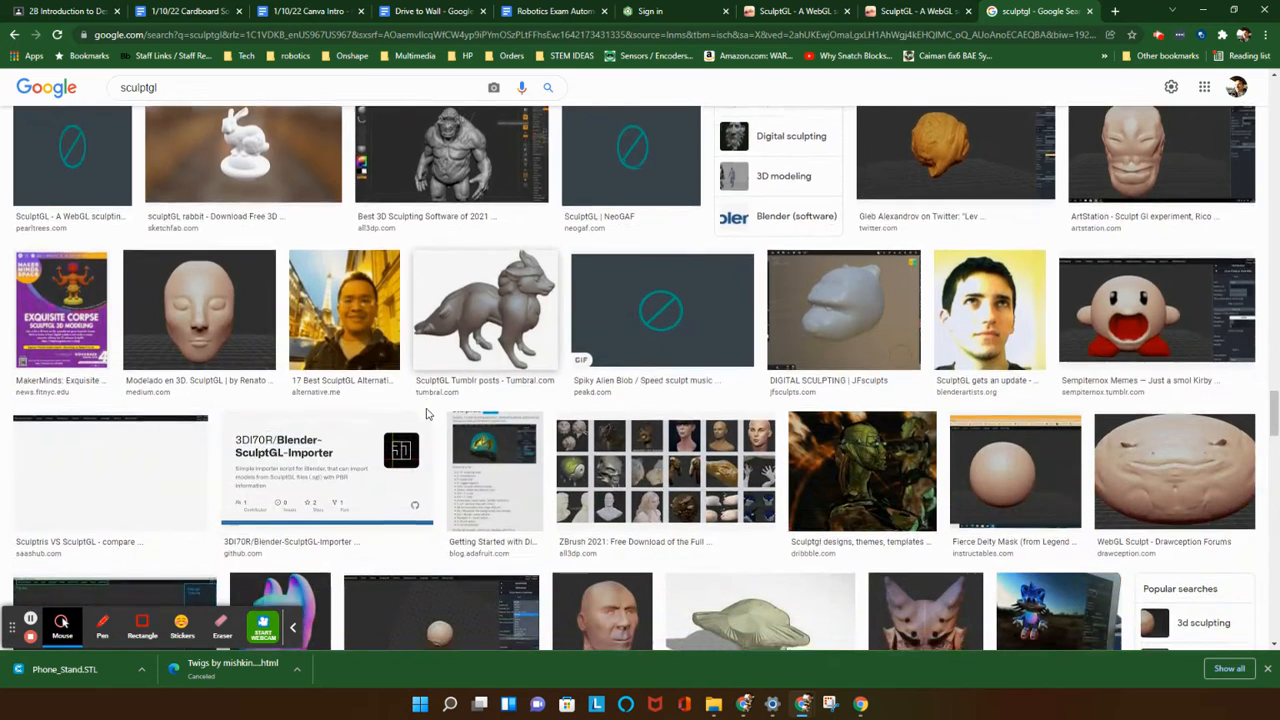
pyautogui.scroll(-3, 426, 413)
pyautogui.scroll(-2, 426, 413)
pyautogui.scroll(-1, 426, 413)
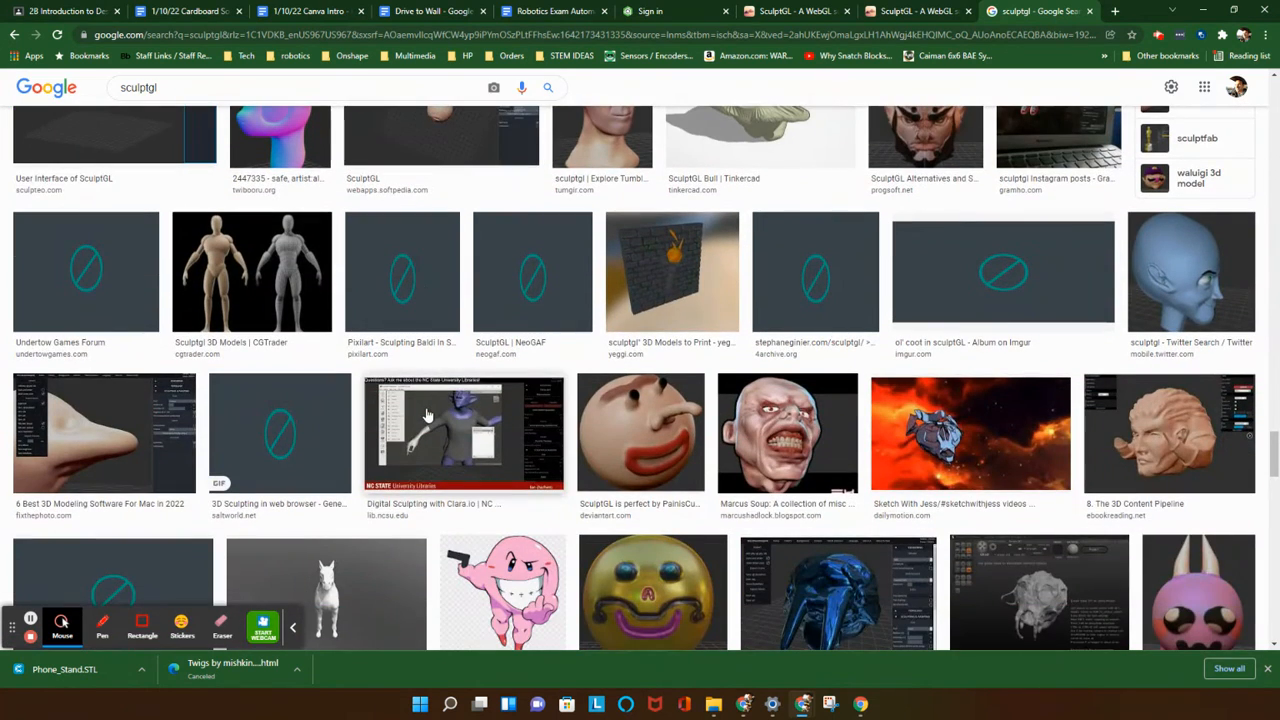
pyautogui.click(245, 270)
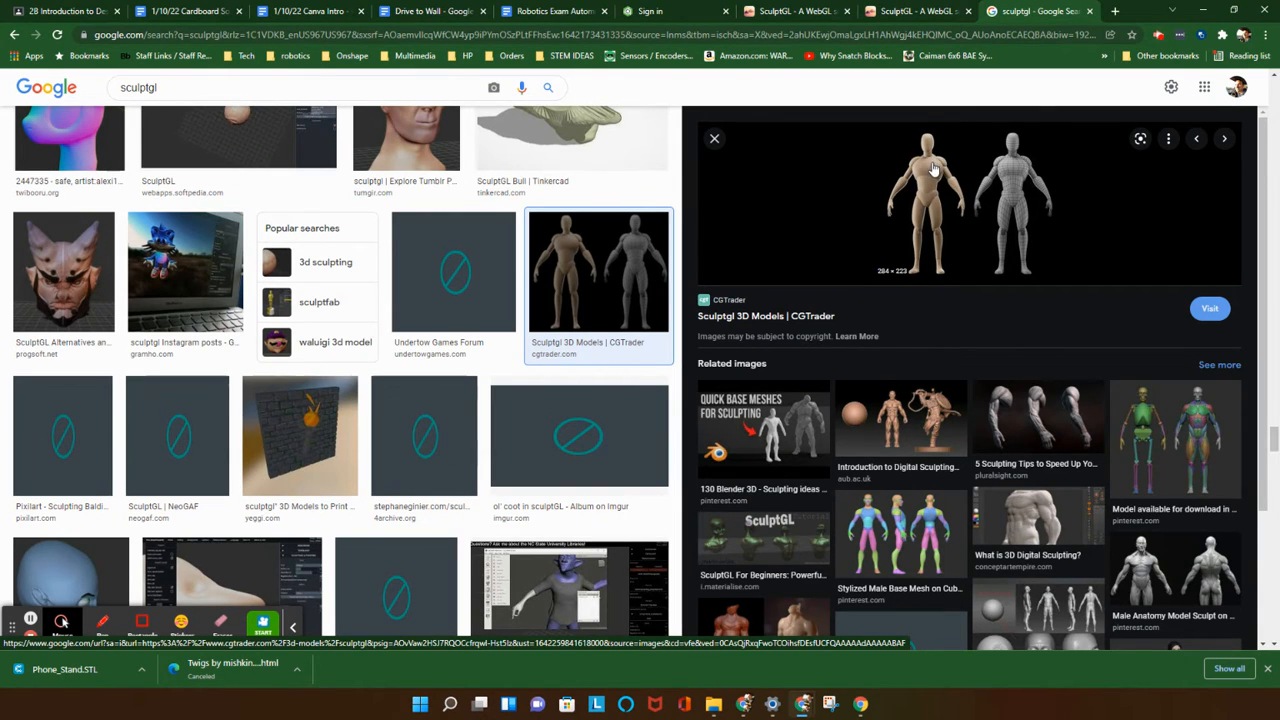
pyautogui.scroll(2, 926, 200)
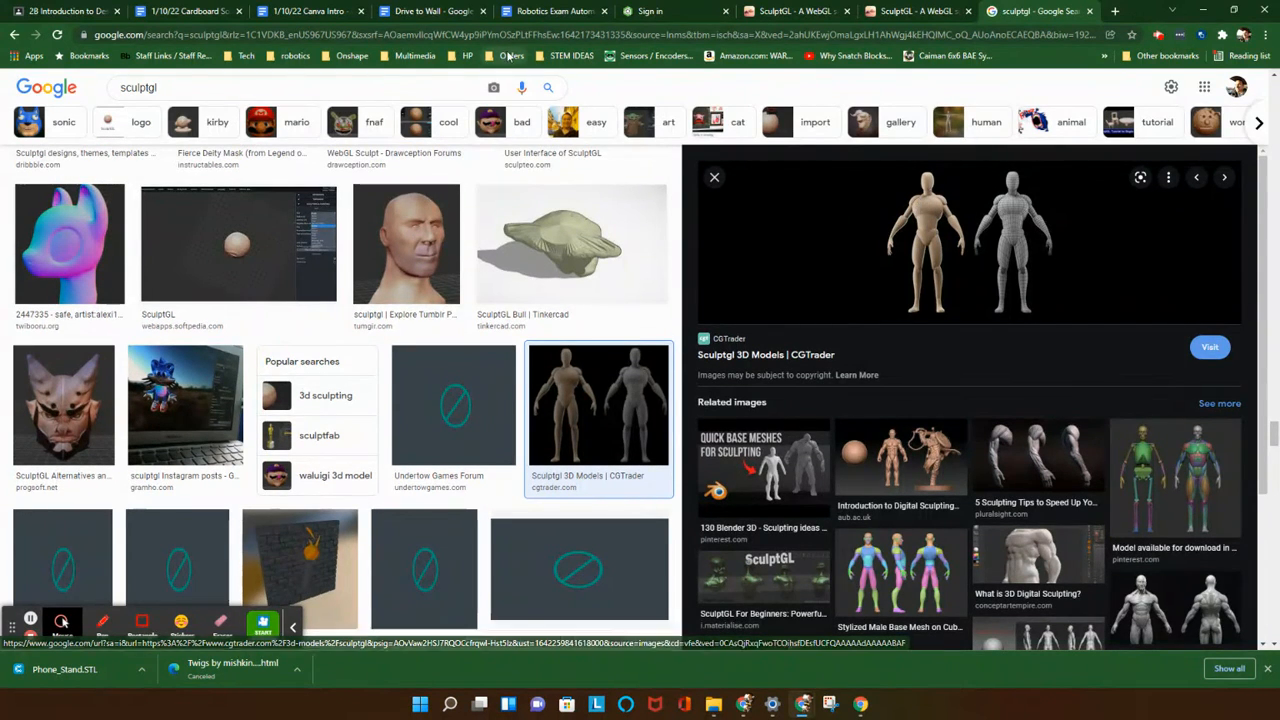
# Switch to the SculptGL scene containing the oval ring model and add a cube to it
pyautogui.click(885, 12)
pyautogui.scroll(-3, 534, 333)
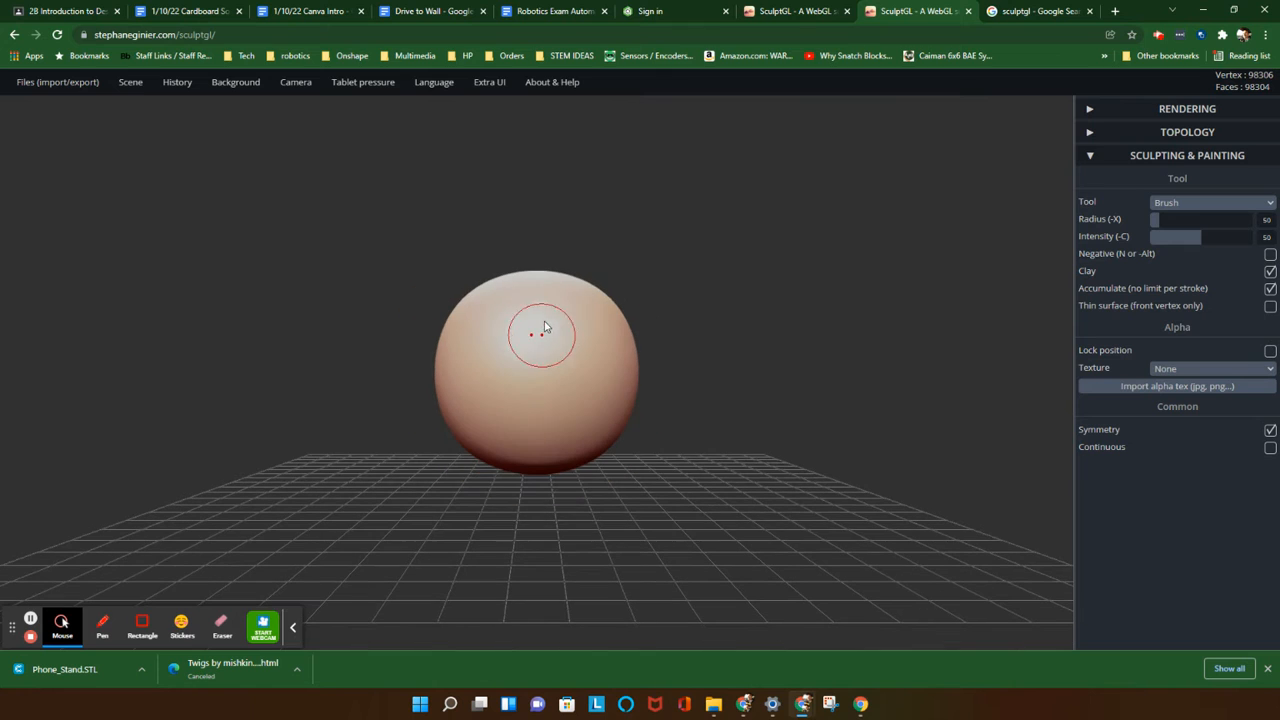
pyautogui.click(817, 12)
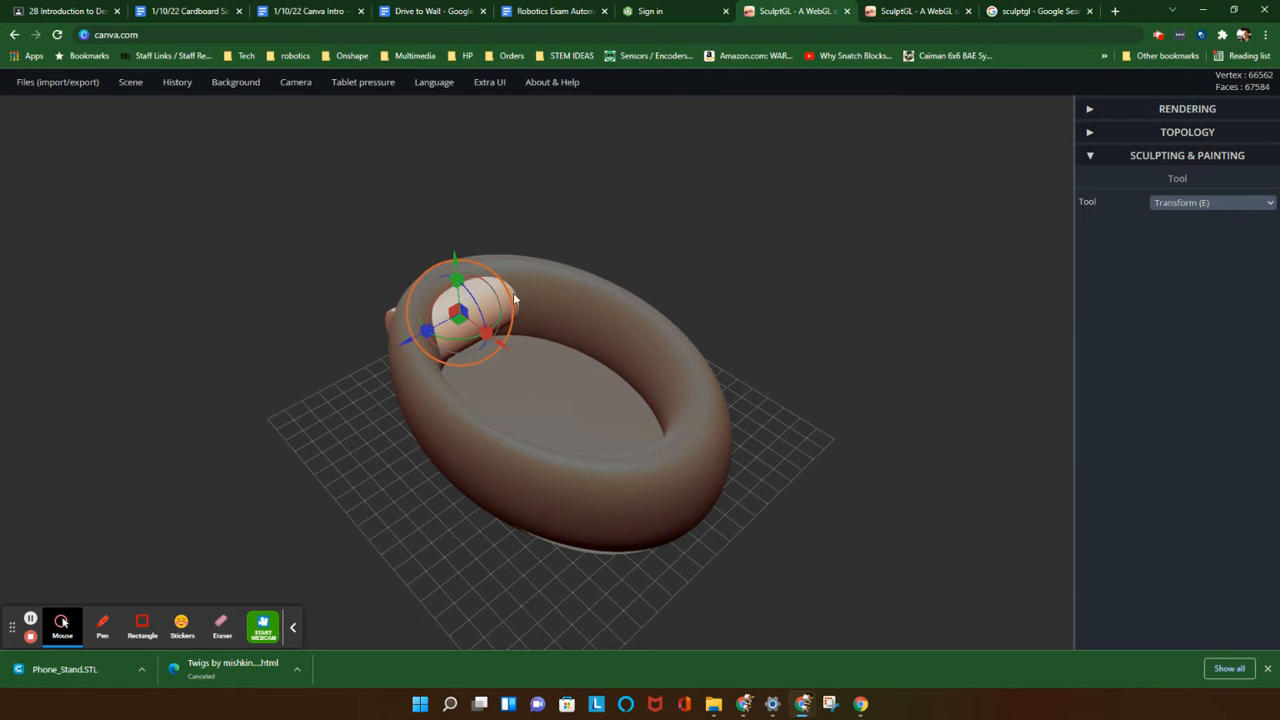
pyautogui.moveTo(540, 308)
pyautogui.mouseDown()
pyautogui.moveTo(663, 214)
pyautogui.moveTo(663, 232)
pyautogui.mouseUp()
pyautogui.moveTo(143, 86)
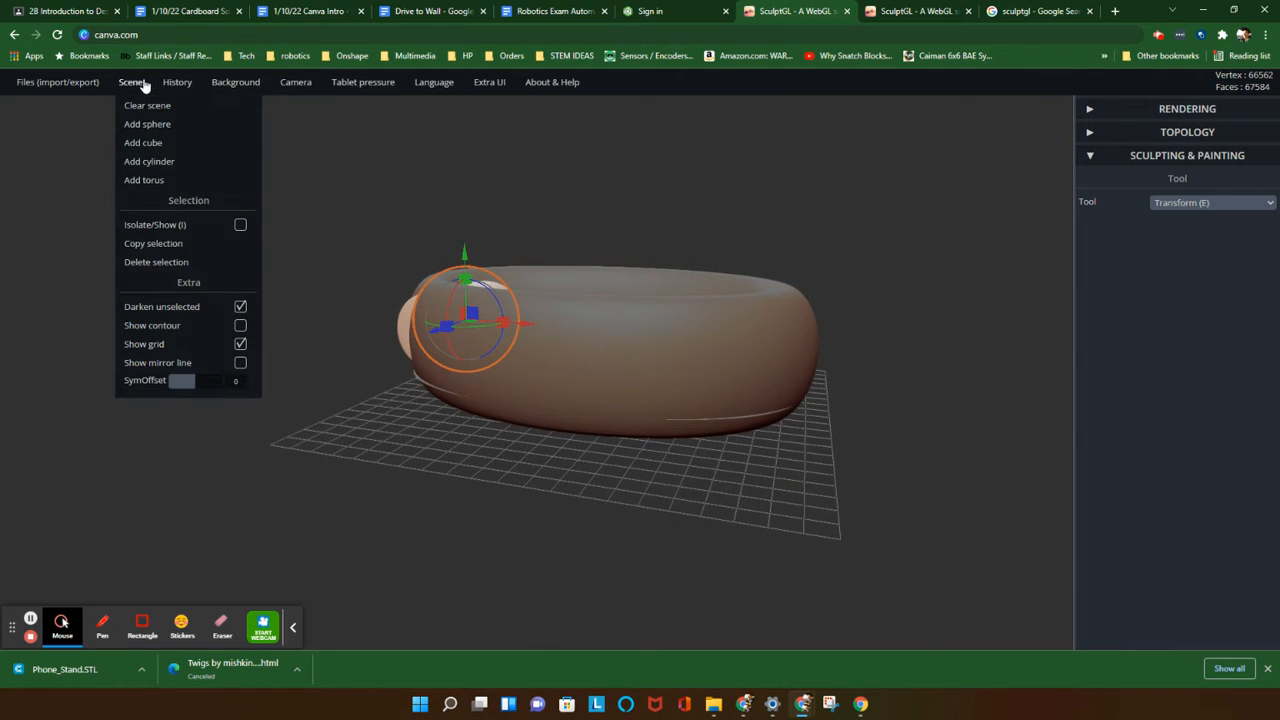
pyautogui.click(140, 143)
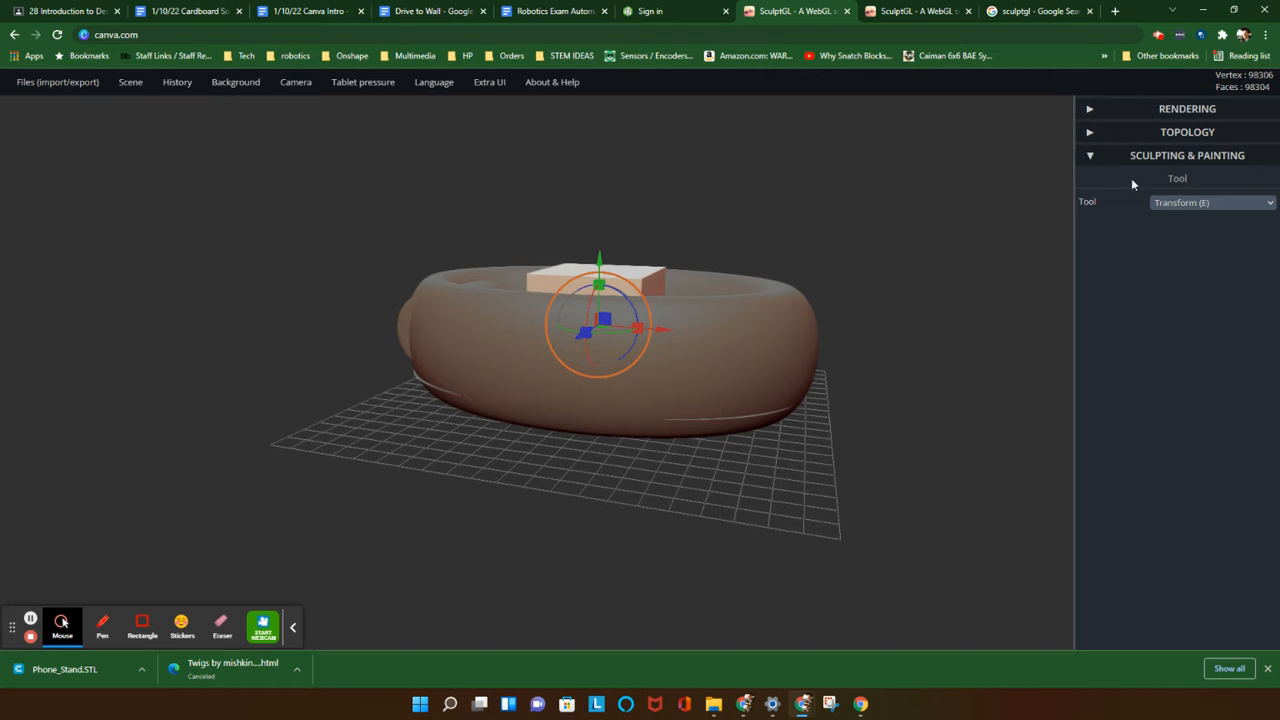
# Look over the available sculpting tools and examine the new cube's position inside the oval ring
pyautogui.click(1168, 203)
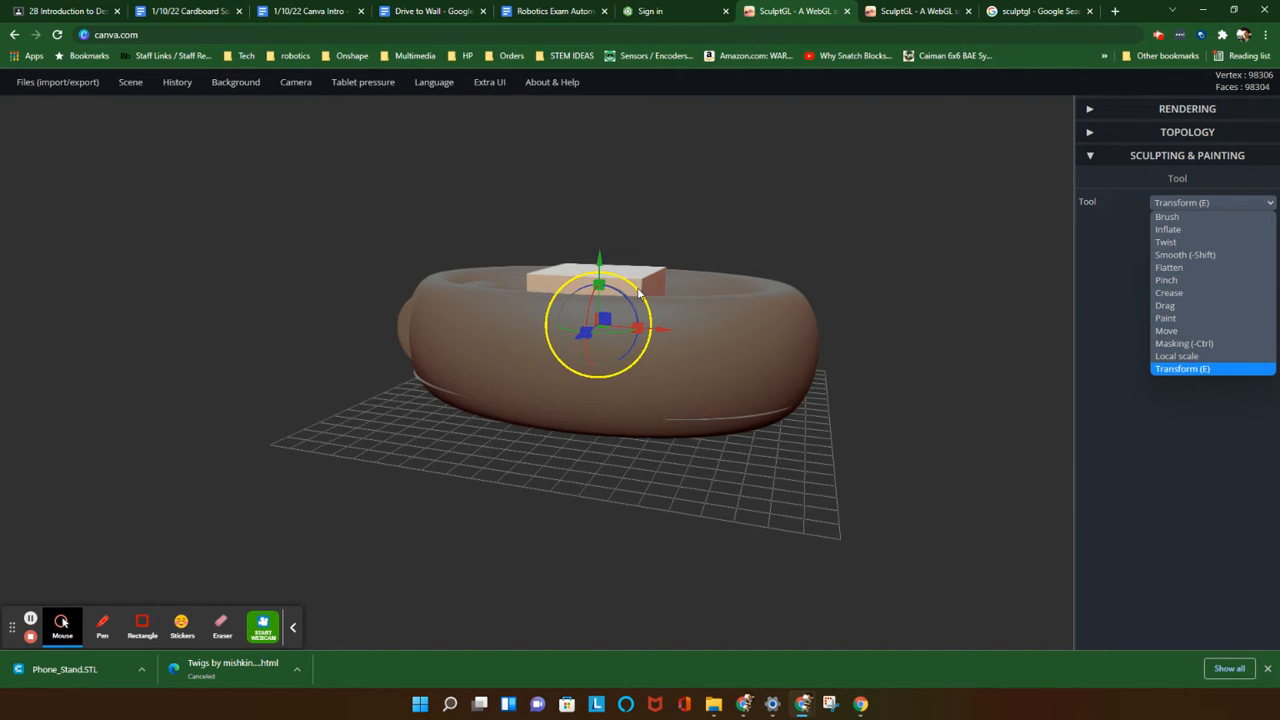
pyautogui.moveTo(862, 182); pyautogui.dragTo(728, 268)
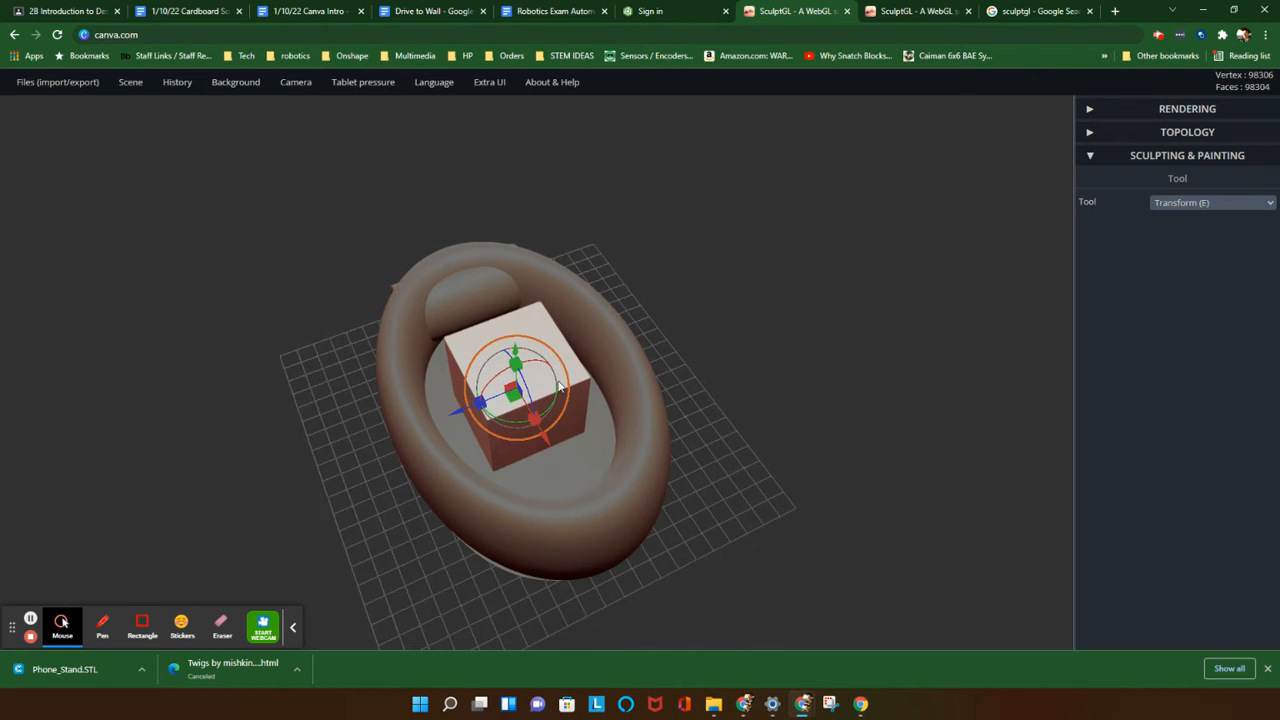
pyautogui.moveTo(559, 385); pyautogui.dragTo(614, 334)
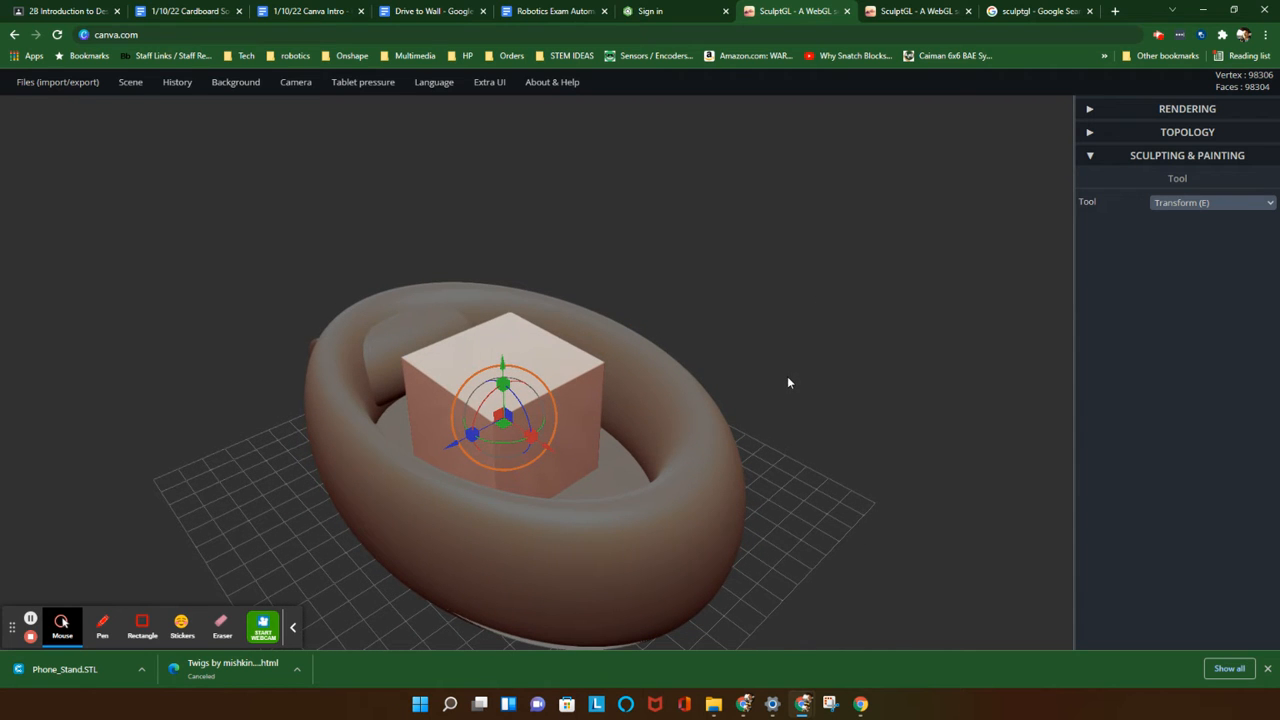
# Examine the cube inside the oval ring from several angles and at different zoom distances
pyautogui.moveTo(789, 377); pyautogui.dragTo(732, 375)
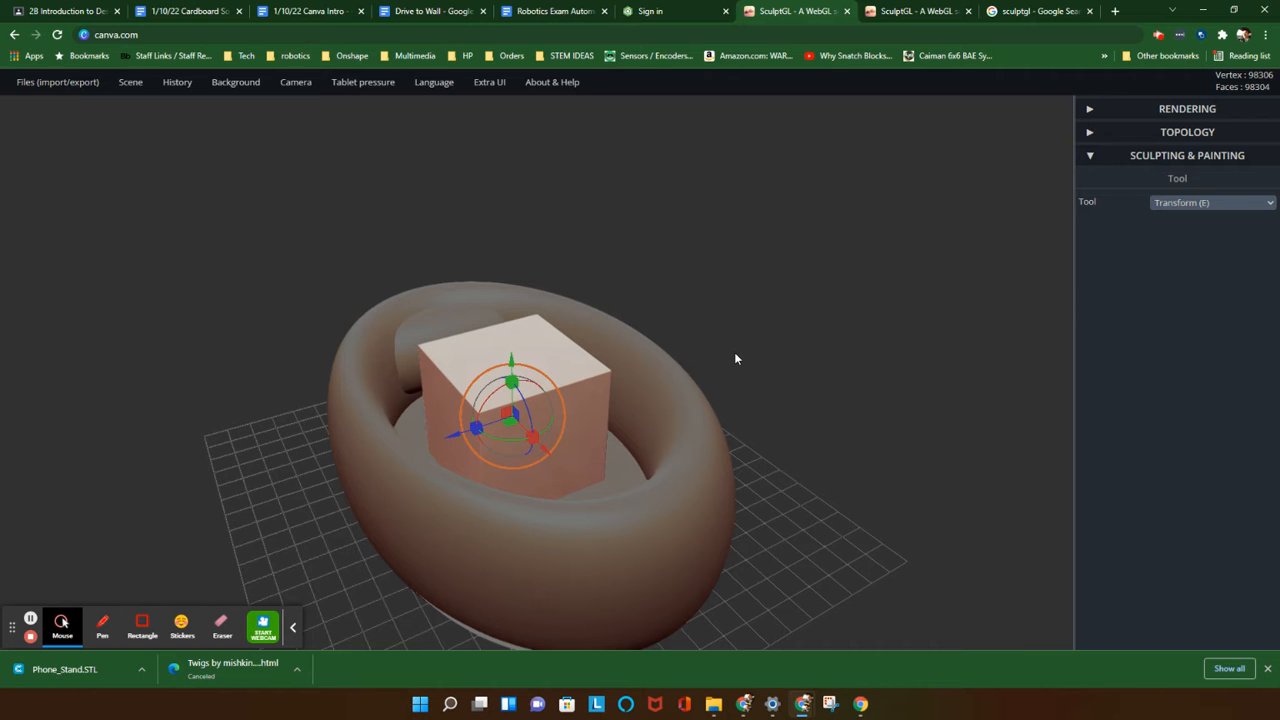
pyautogui.moveTo(737, 357)
pyautogui.mouseDown()
pyautogui.moveTo(751, 306)
pyautogui.moveTo(706, 371)
pyautogui.moveTo(714, 346)
pyautogui.moveTo(778, 364)
pyautogui.moveTo(780, 351)
pyautogui.moveTo(746, 357)
pyautogui.mouseUp()
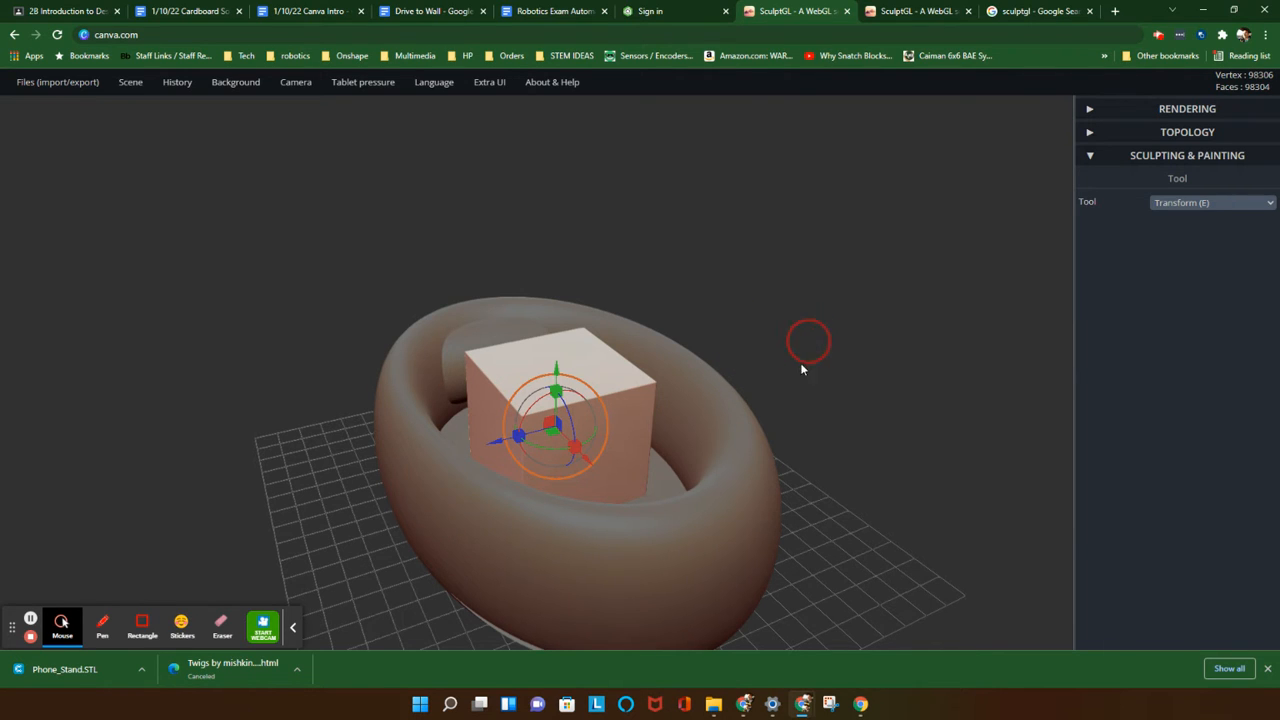
pyautogui.moveTo(801, 369); pyautogui.dragTo(780, 466)
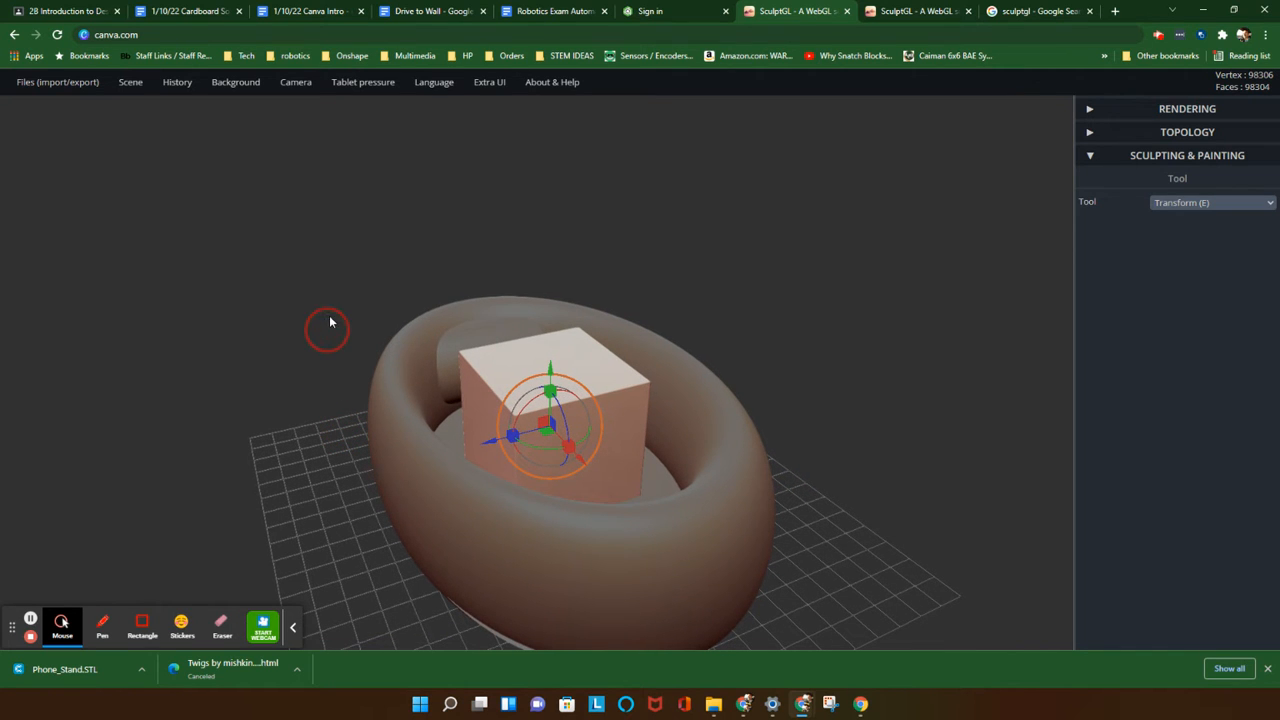
pyautogui.scroll(-2, 330, 320)
pyautogui.scroll(-2, 335, 321)
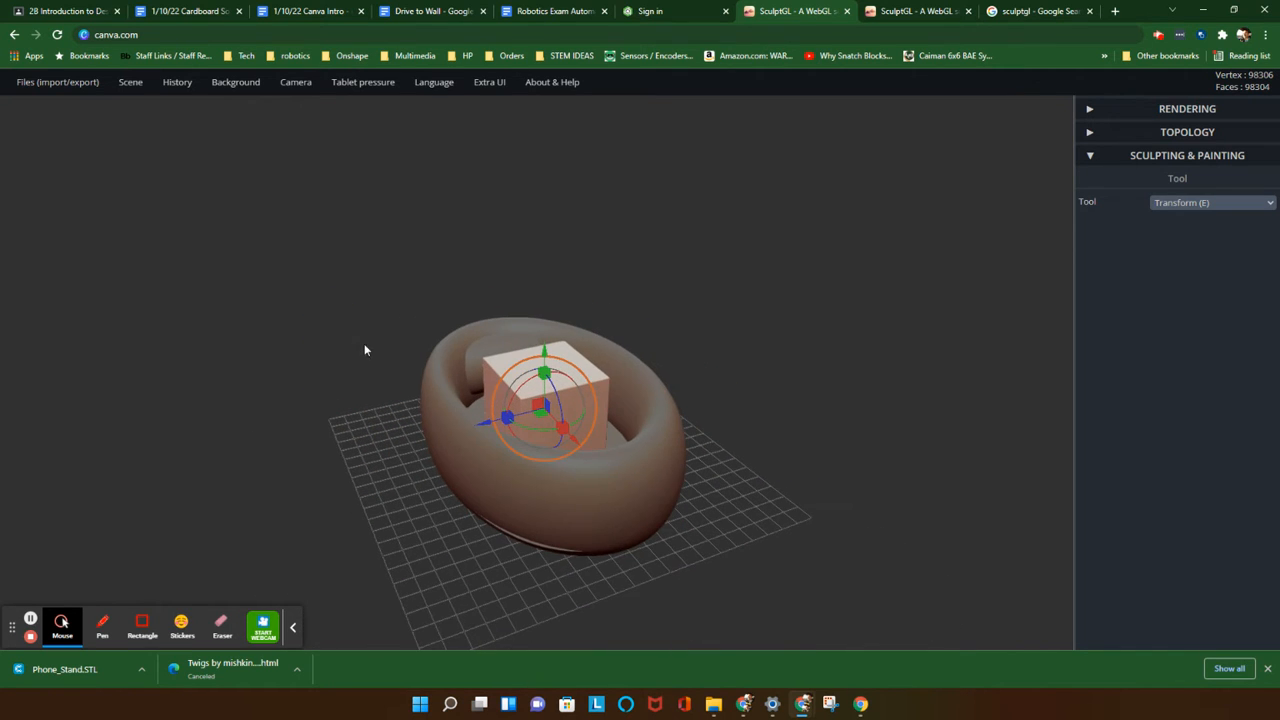
pyautogui.scroll(3, 378, 353)
pyautogui.scroll(-4, 378, 353)
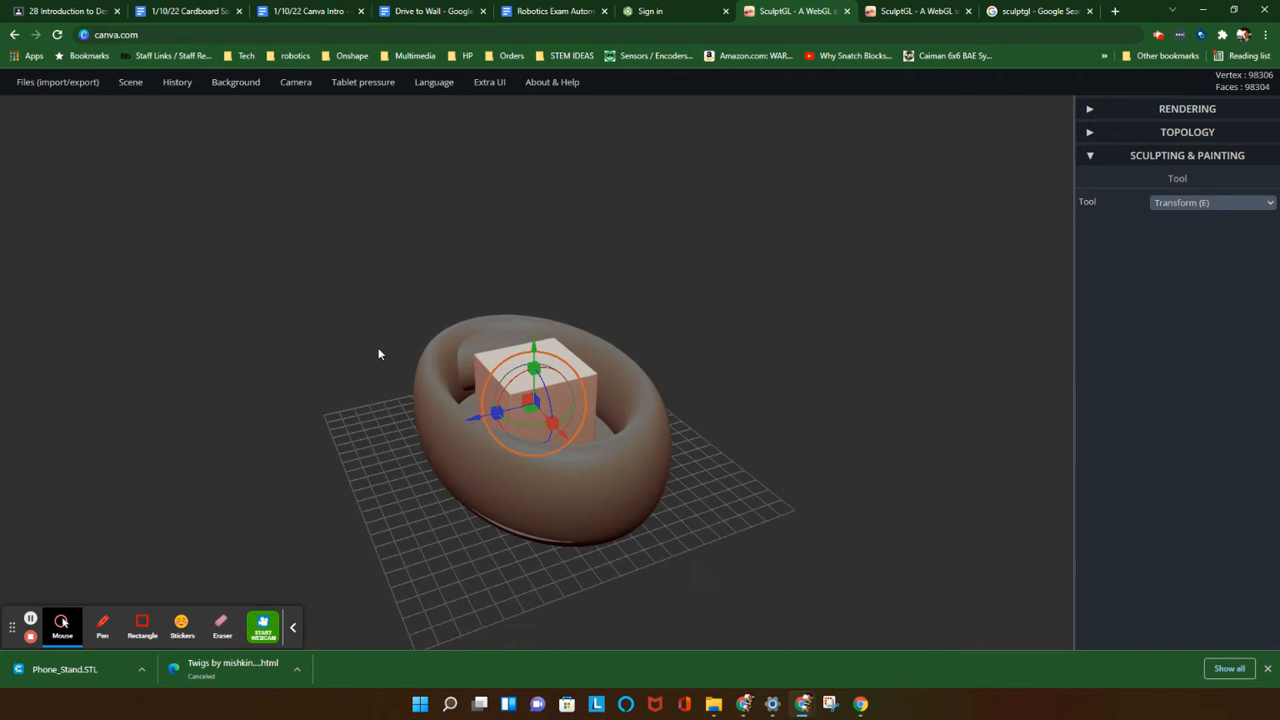
pyautogui.scroll(4, 378, 353)
pyautogui.scroll(-3, 378, 353)
pyautogui.scroll(3, 378, 353)
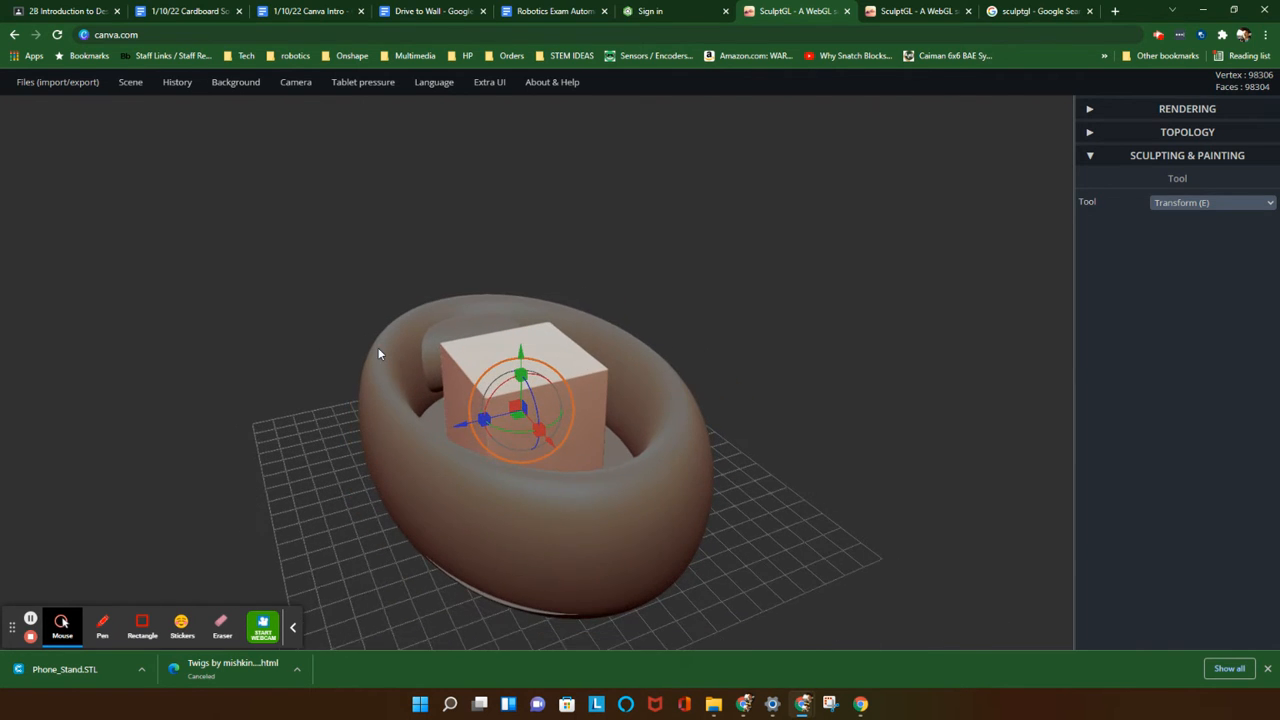
pyautogui.moveTo(378, 353); pyautogui.dragTo(386, 335)
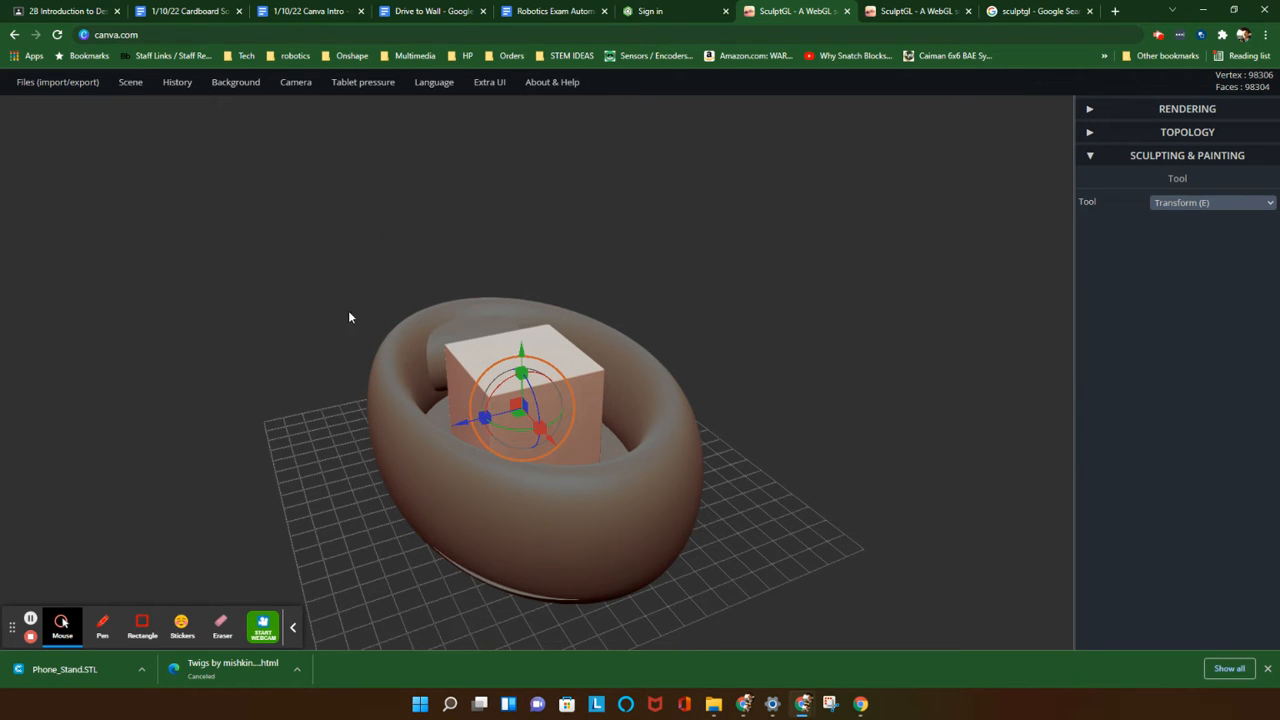
pyautogui.moveTo(473, 316); pyautogui.dragTo(514, 586)
pyautogui.scroll(5, 538, 594)
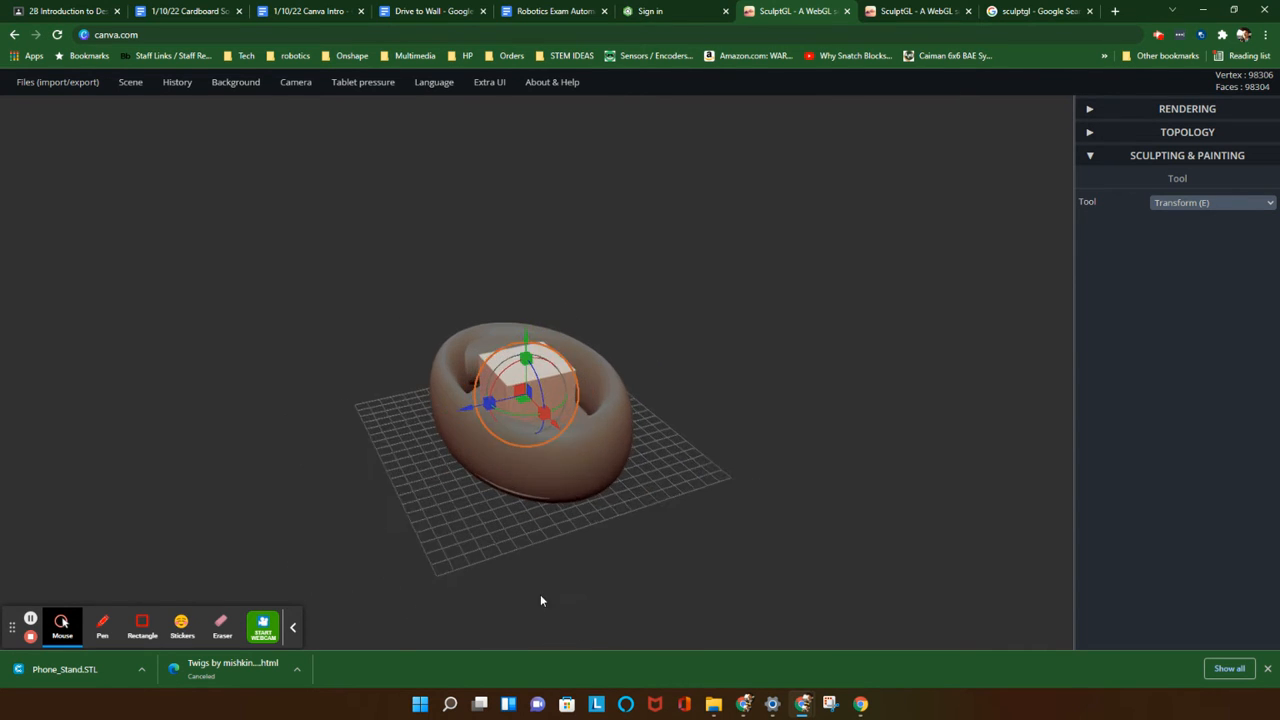
pyautogui.scroll(2, 620, 290)
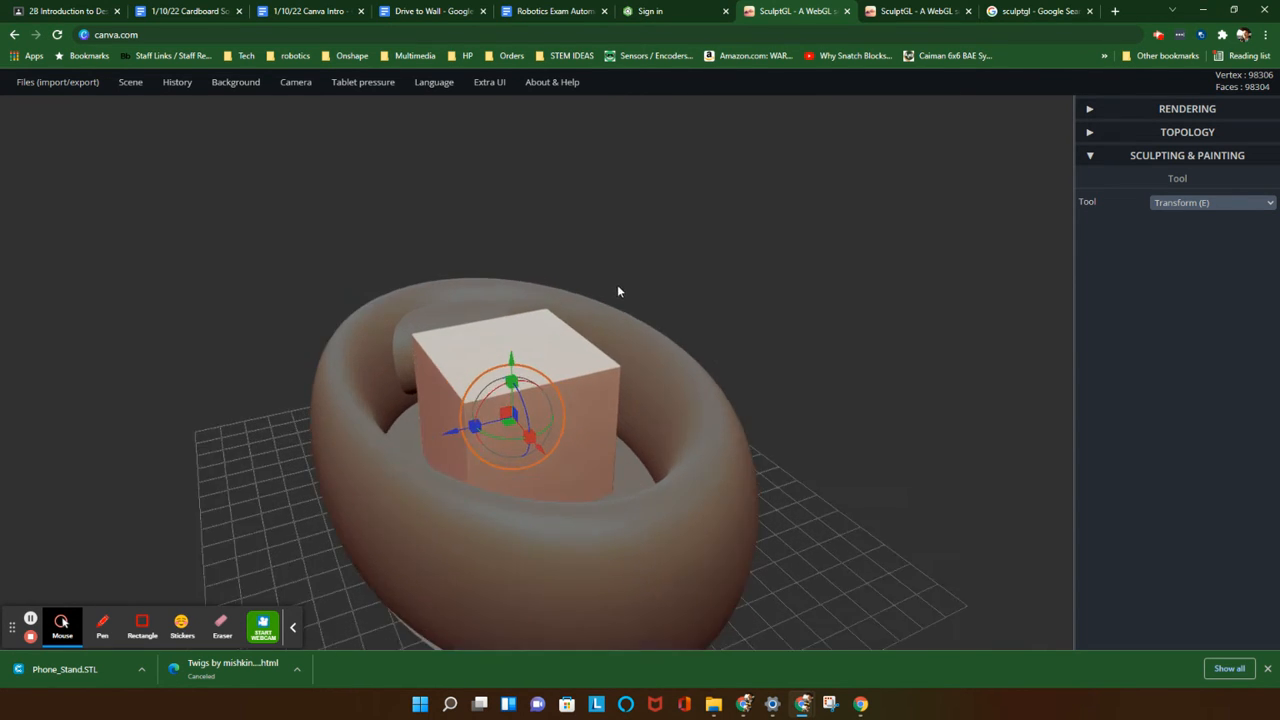
pyautogui.scroll(-6, 615, 282)
pyautogui.scroll(5, 625, 176)
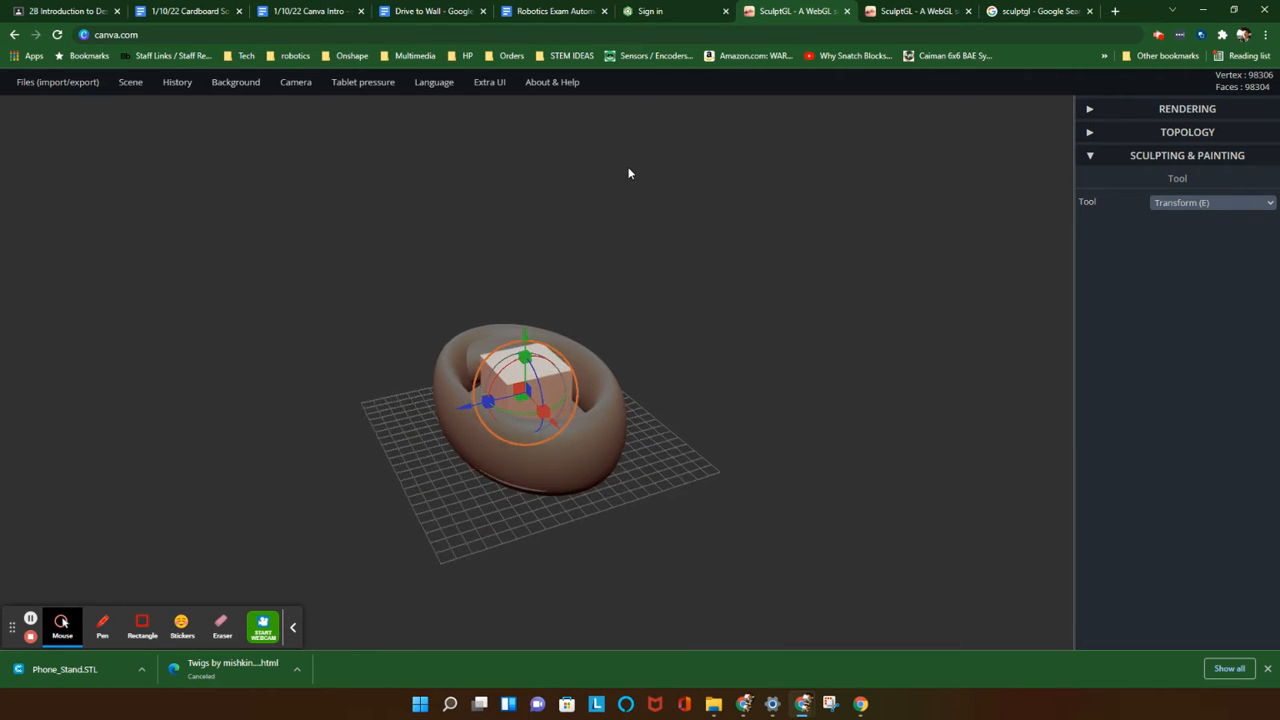
# Raise the cube above the oval ring with the Transform tool and stretch it slightly taller
pyautogui.moveTo(573, 504); pyautogui.dragTo(643, 349, button='middle')
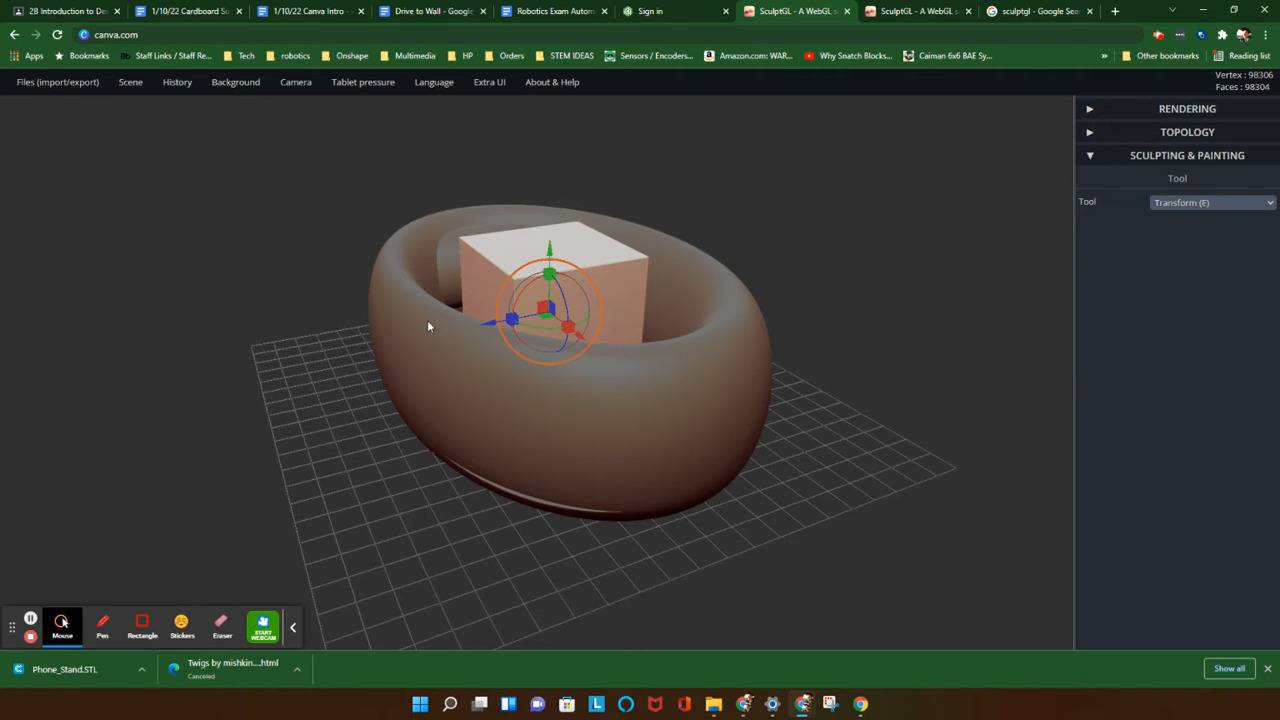
pyautogui.moveTo(427, 320)
pyautogui.mouseDown(button='right')
pyautogui.moveTo(449, 321)
pyautogui.moveTo(398, 336)
pyautogui.moveTo(520, 311)
pyautogui.mouseUp(button='right')
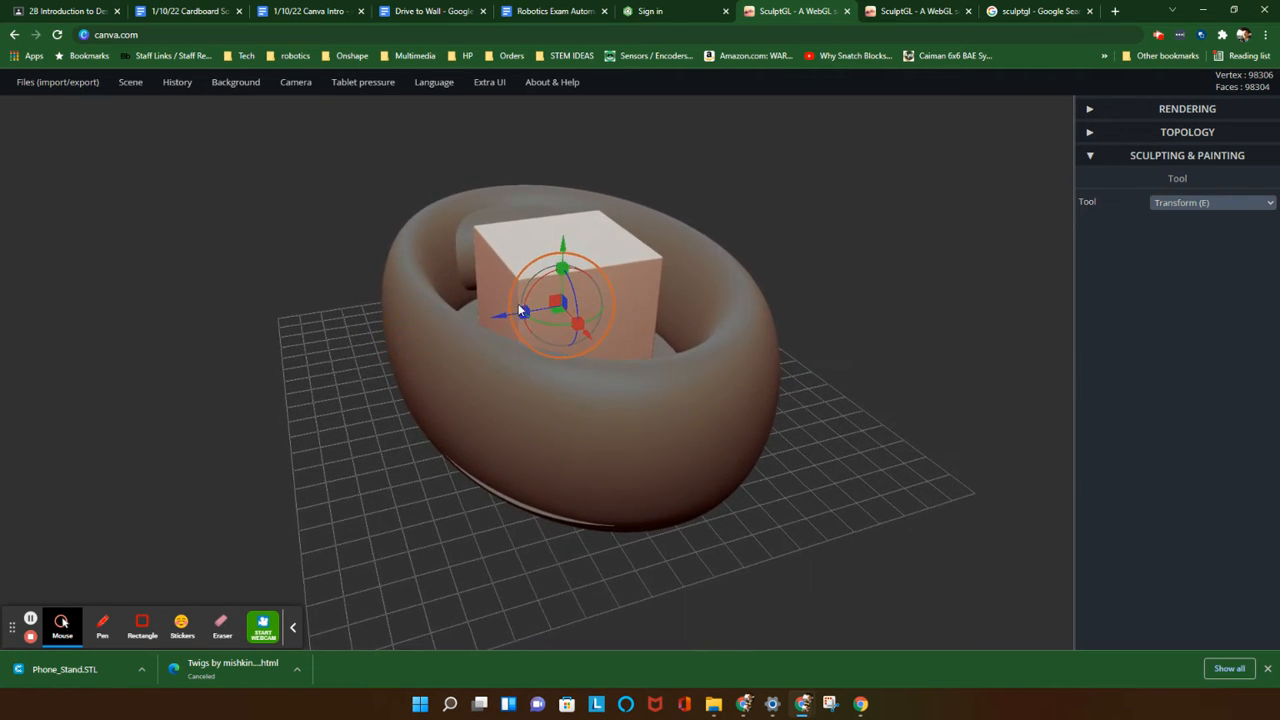
pyautogui.moveTo(561, 242); pyautogui.dragTo(569, 148)
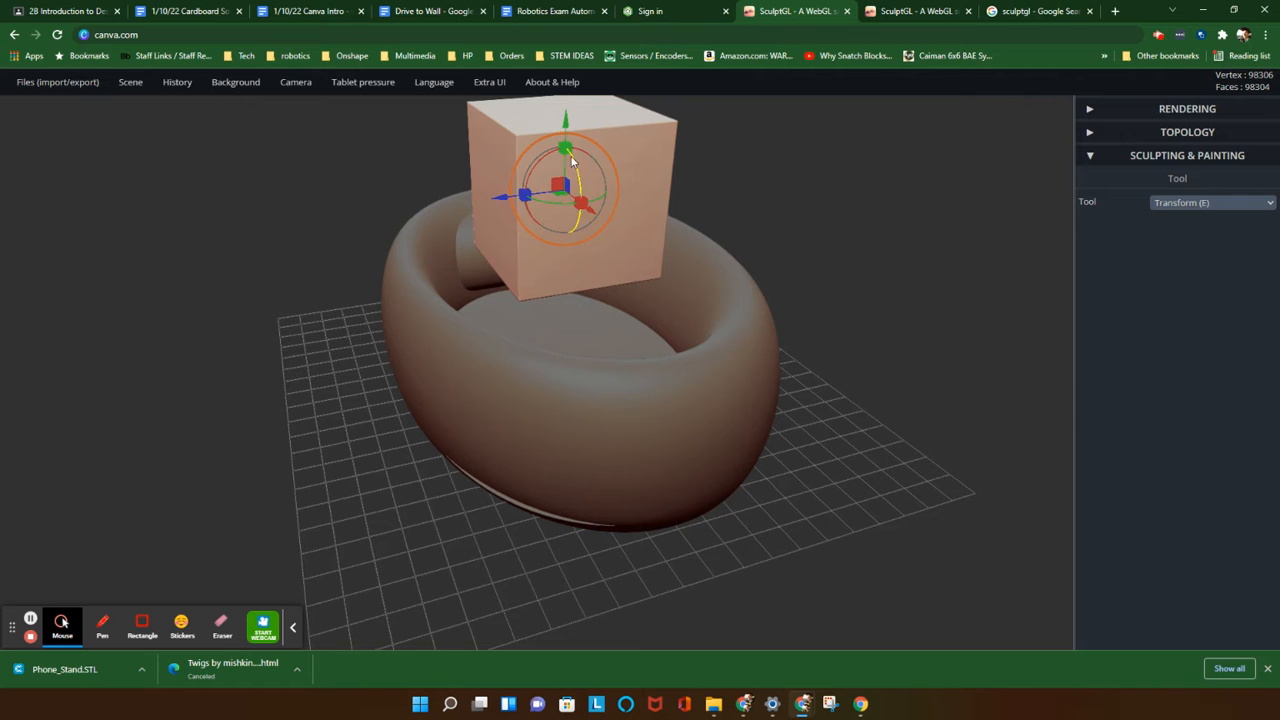
pyautogui.moveTo(565, 148); pyautogui.dragTo(567, 145)
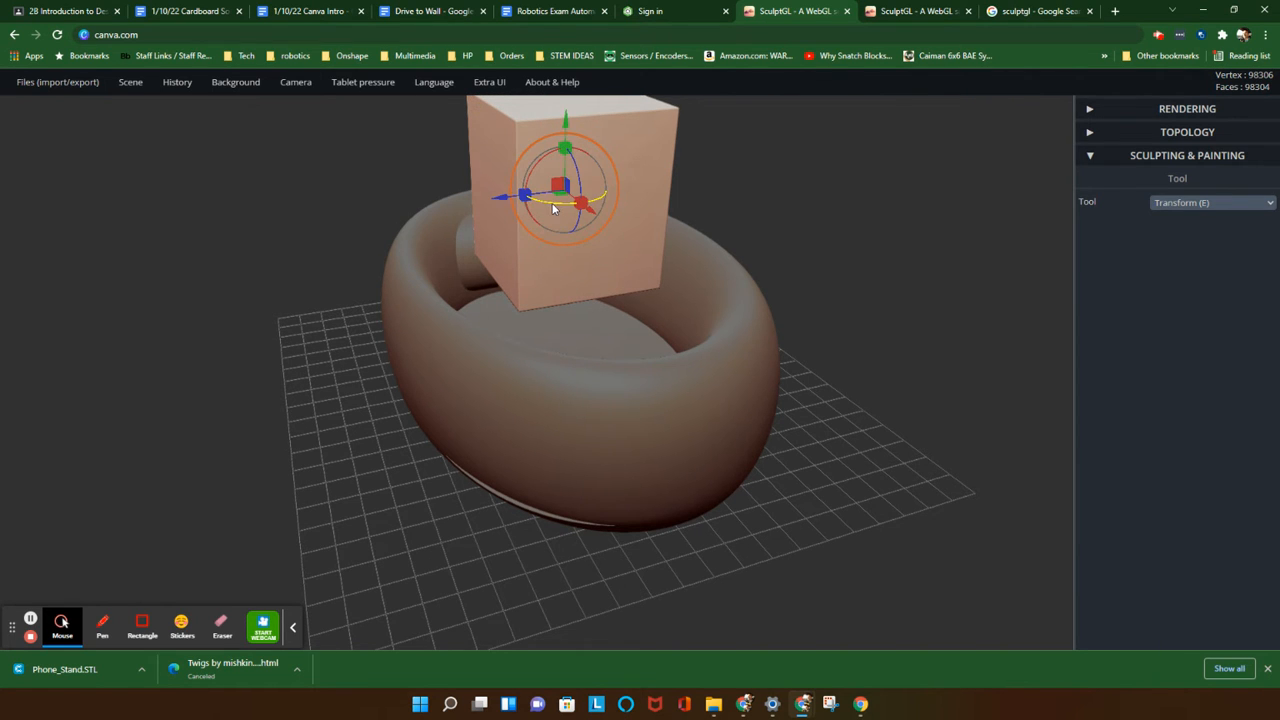
# Widen the cube along its red axis, then make it taller and raise it a little more
pyautogui.moveTo(556, 207); pyautogui.dragTo(698, 210, button='right')
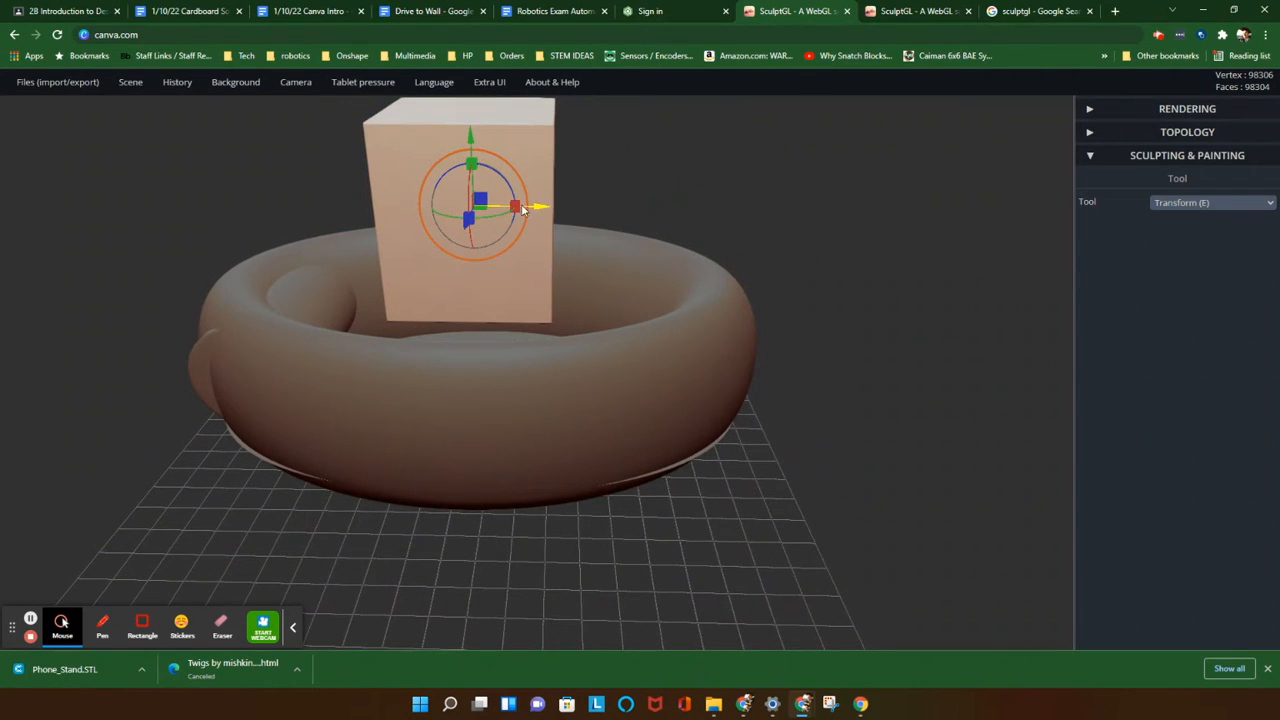
pyautogui.moveTo(520, 208); pyautogui.dragTo(530, 210)
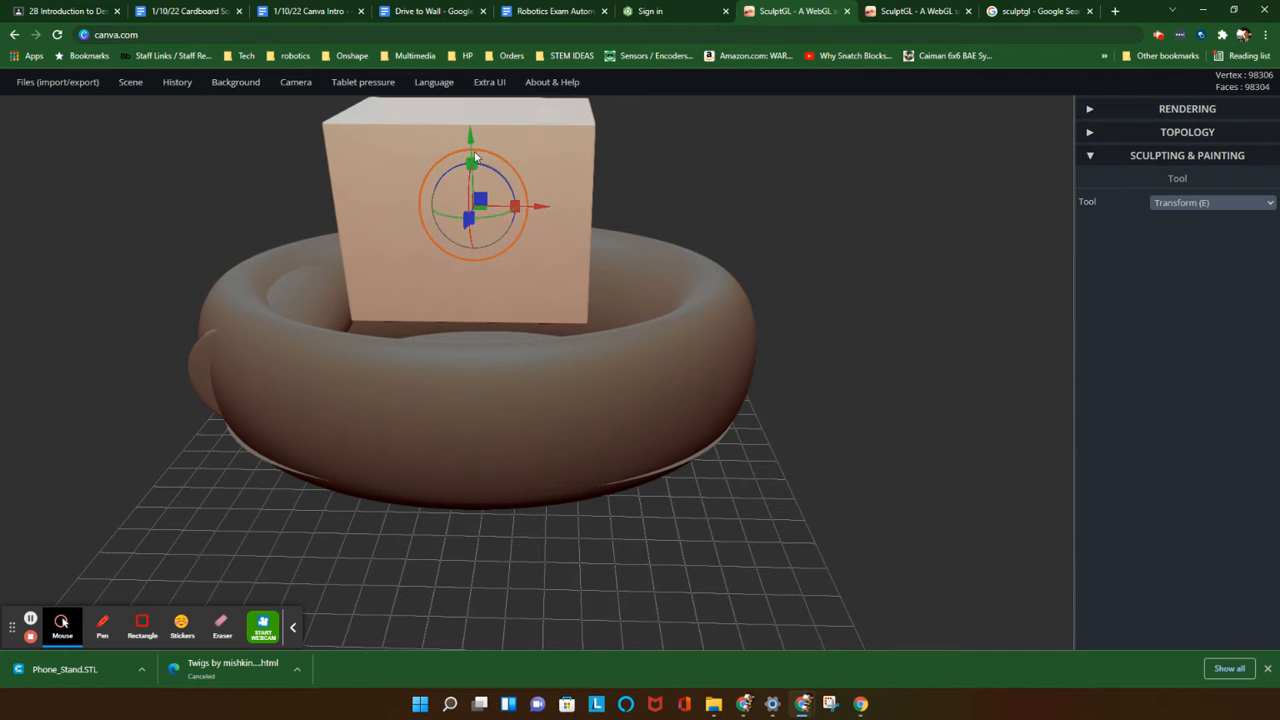
pyautogui.moveTo(471, 162)
pyautogui.mouseDown()
pyautogui.moveTo(471, 137)
pyautogui.moveTo(473, 166)
pyautogui.mouseUp()
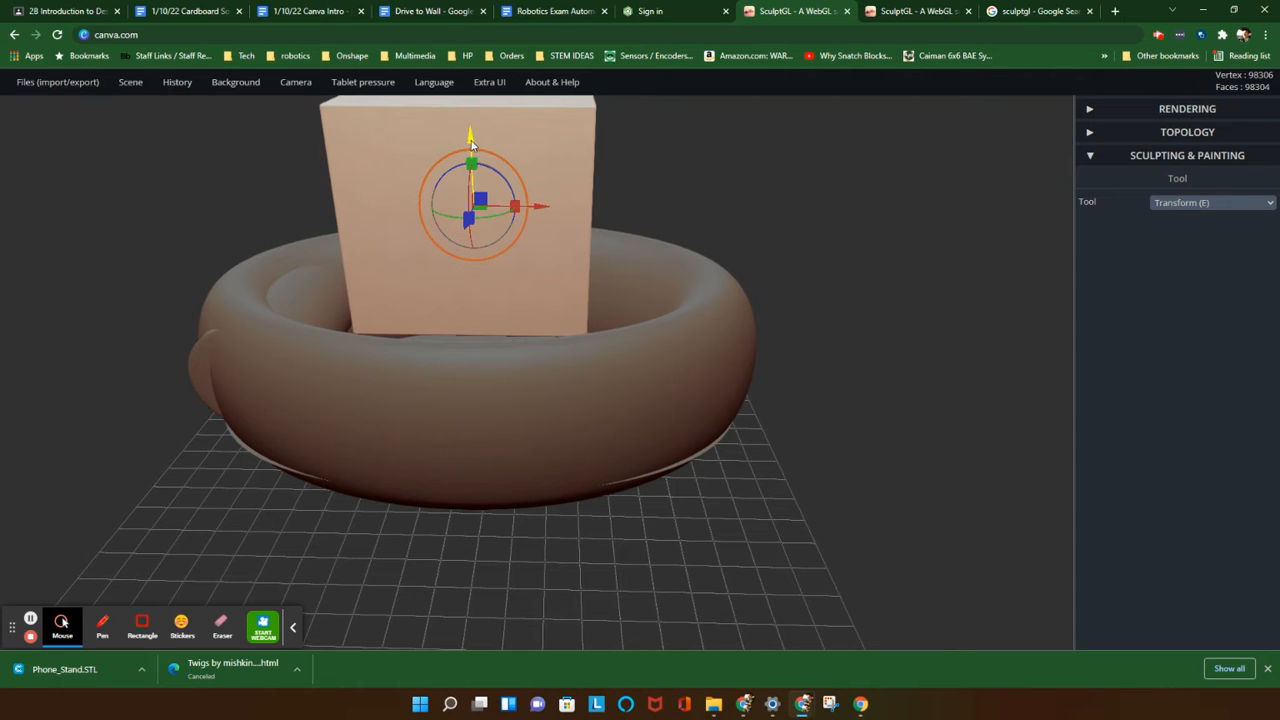
pyautogui.moveTo(471, 143); pyautogui.dragTo(471, 124)
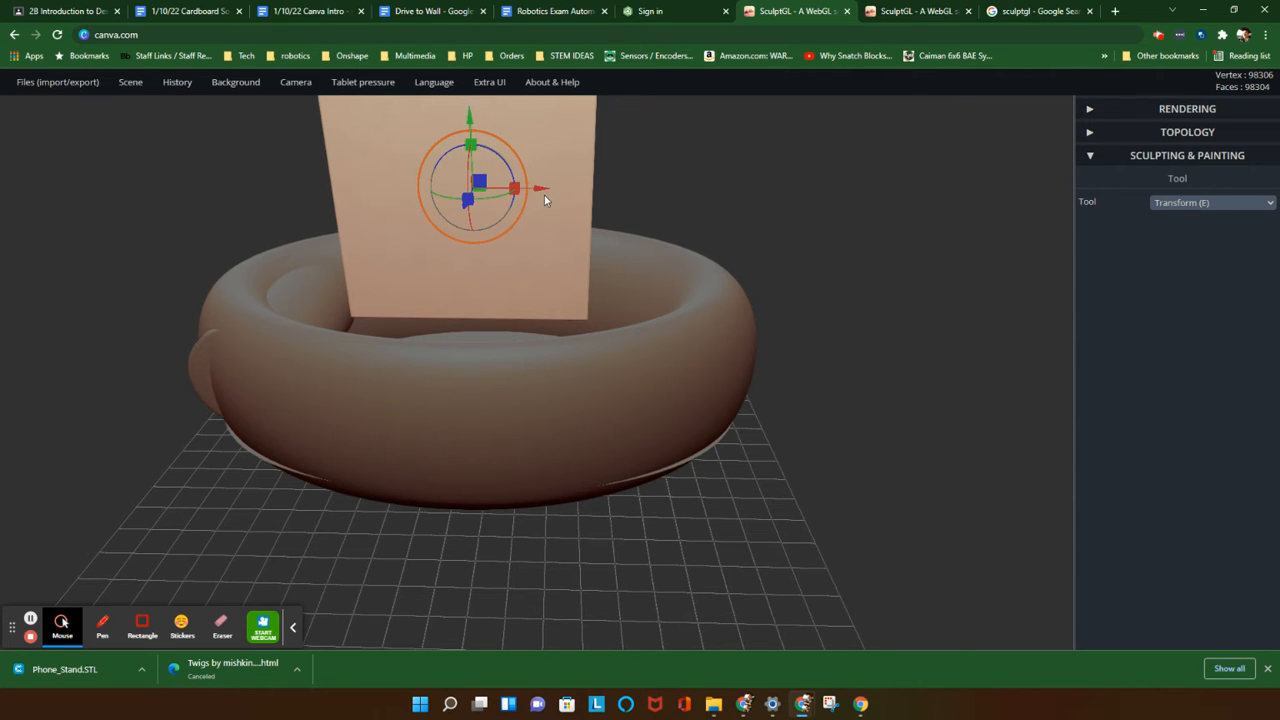
# Shift the cube along its red axis toward the end of the oval ring opposite the pillow-shaped bump
pyautogui.moveTo(794, 266); pyautogui.dragTo(410, 272)
pyautogui.moveTo(622, 297)
pyautogui.mouseDown()
pyautogui.moveTo(603, 274)
pyautogui.moveTo(596, 348)
pyautogui.moveTo(613, 304)
pyautogui.mouseUp()
pyautogui.moveTo(604, 195); pyautogui.dragTo(608, 477)
pyautogui.scroll(-3, 615, 470)
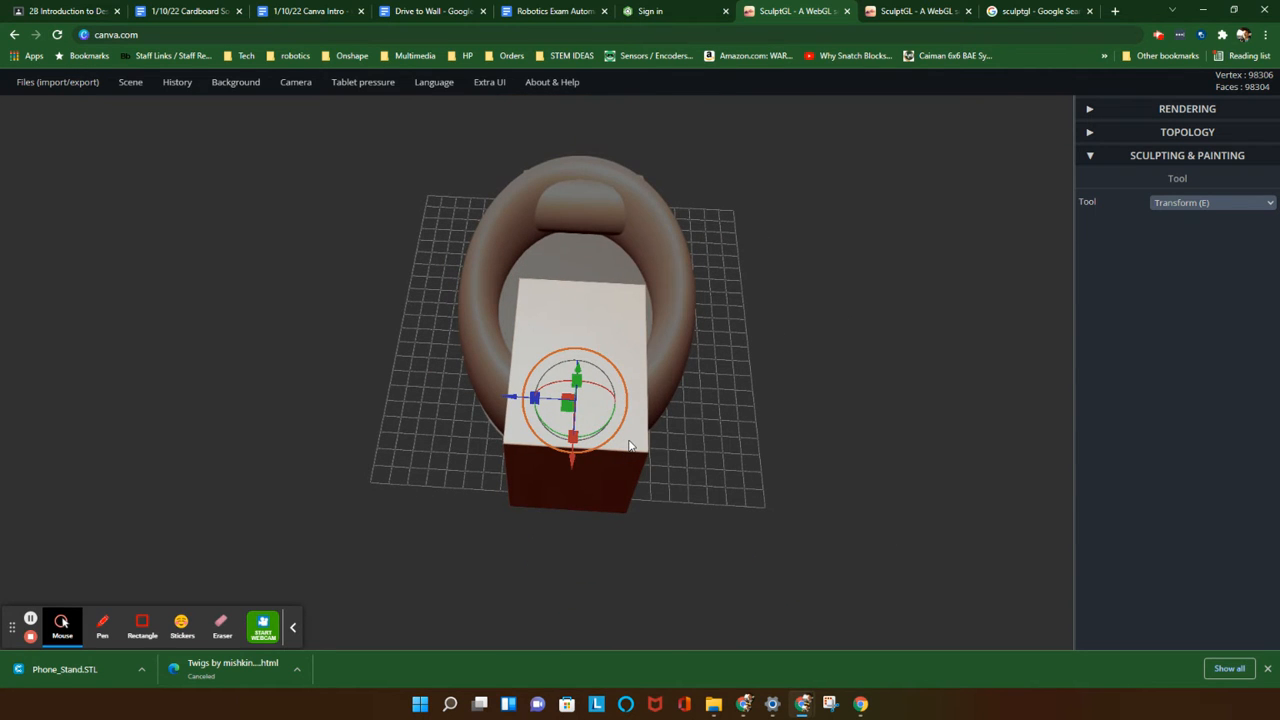
# Examine the cube's placement relative to the oval ring from the front, side and above
pyautogui.press('ctrl')
pyautogui.press('ctrl')
pyautogui.moveTo(648, 380); pyautogui.dragTo(665, 314)
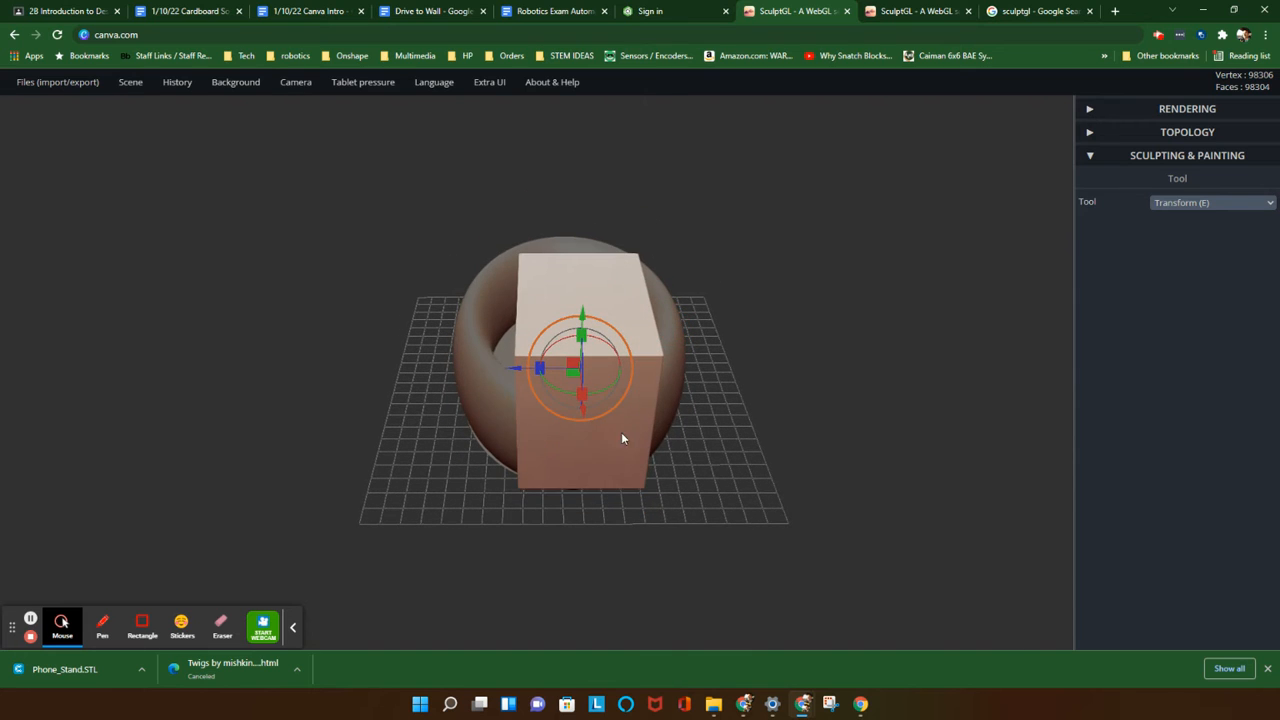
pyautogui.press('ctrl')
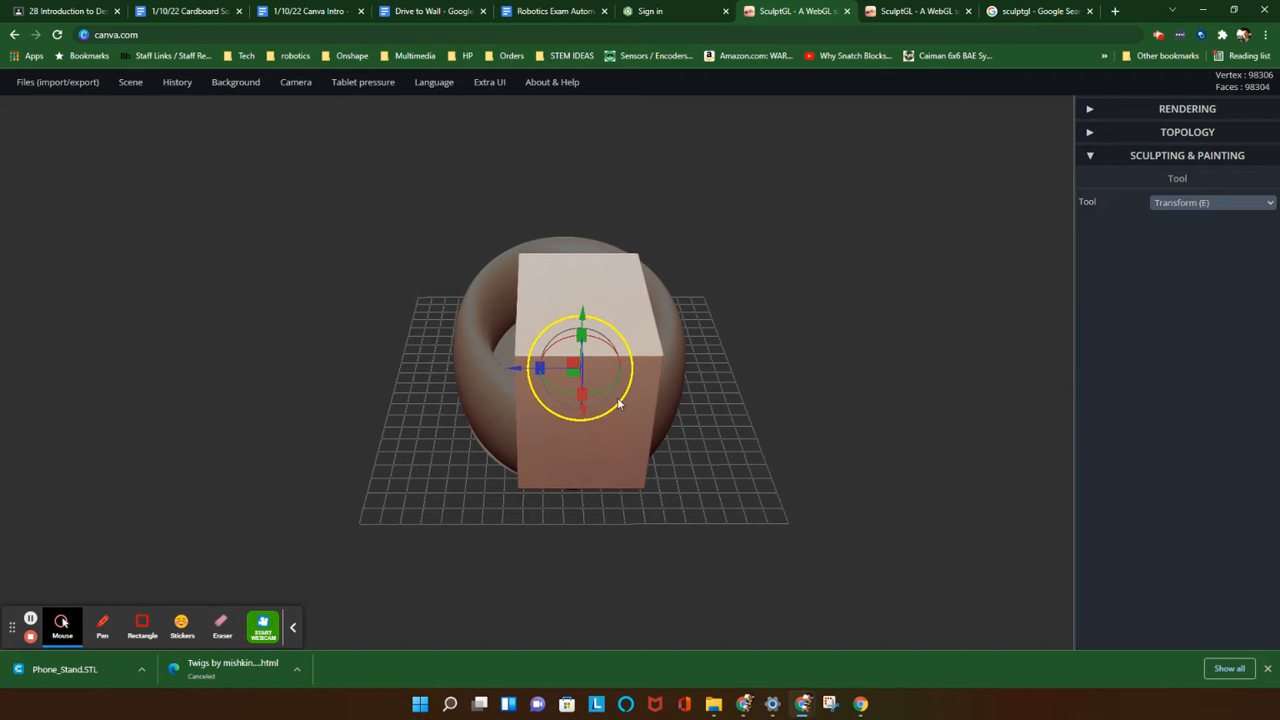
pyautogui.scroll(-2, 587, 401)
pyautogui.moveTo(585, 396); pyautogui.dragTo(511, 348, button='right')
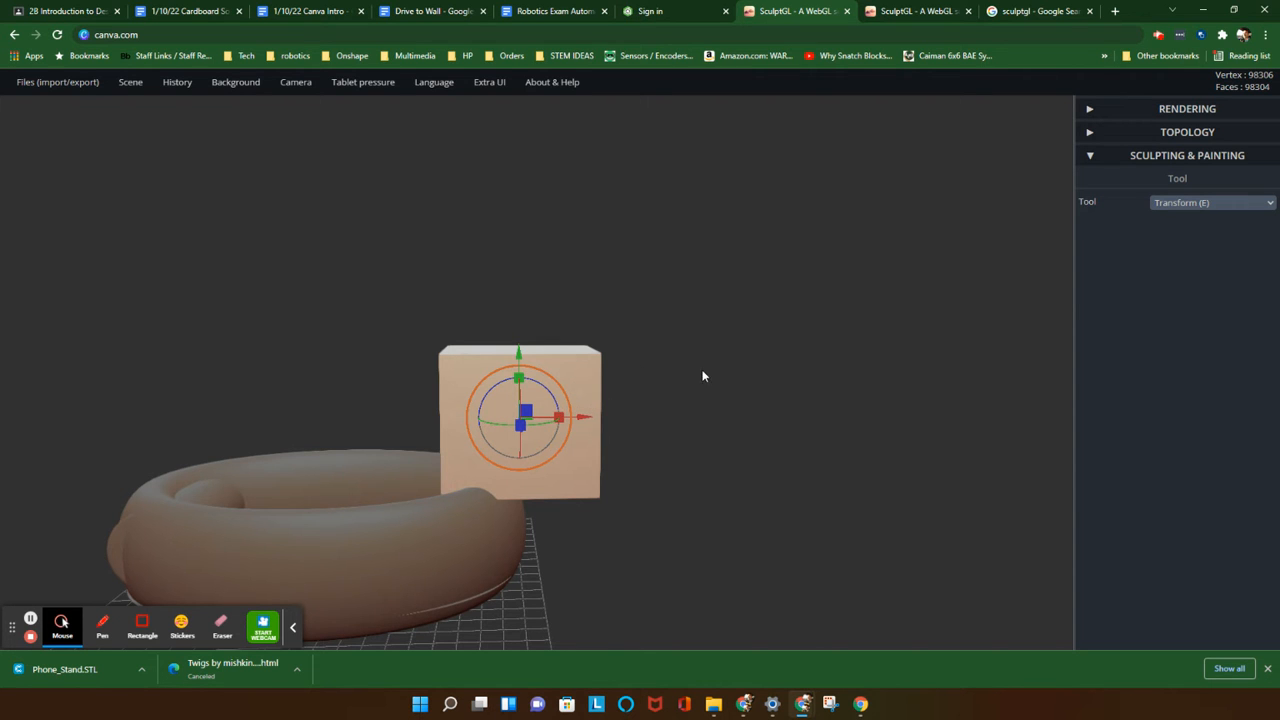
pyautogui.moveTo(703, 376); pyautogui.dragTo(337, 421, button='right')
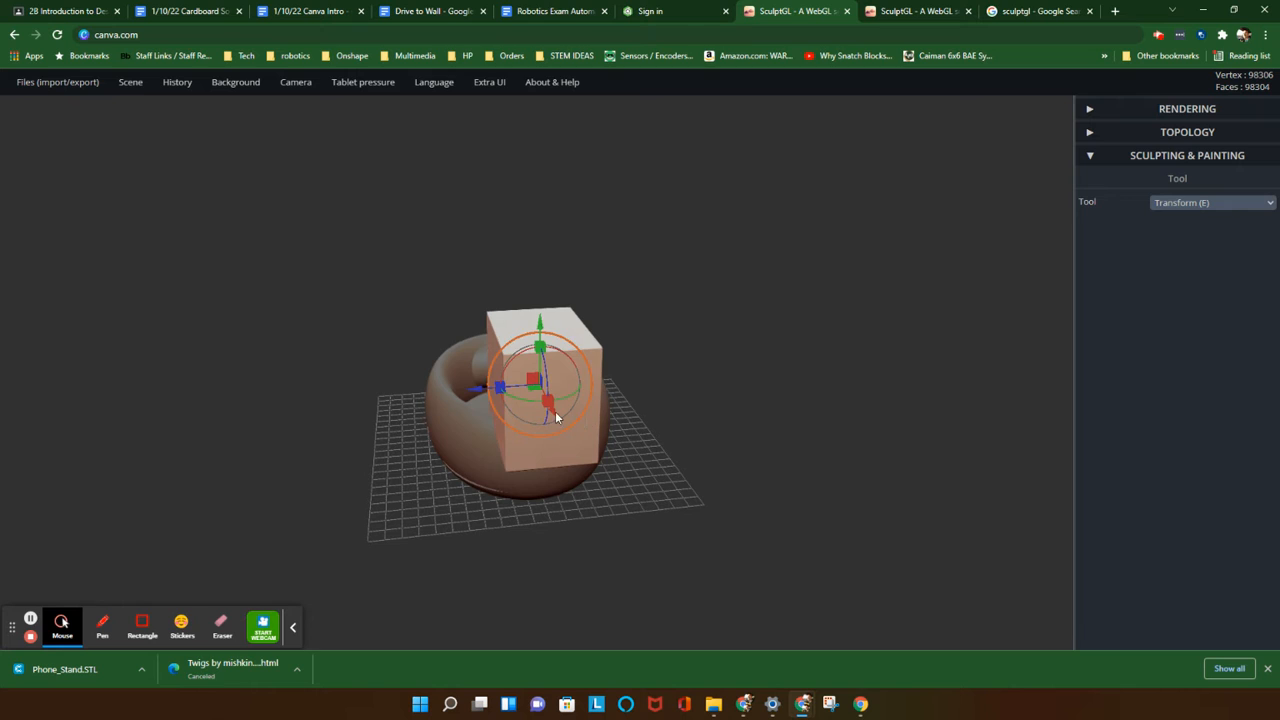
# Move the cube along its red and blue axes, then freely off the grid and back beside the oval ring
pyautogui.moveTo(555, 415); pyautogui.dragTo(585, 461)
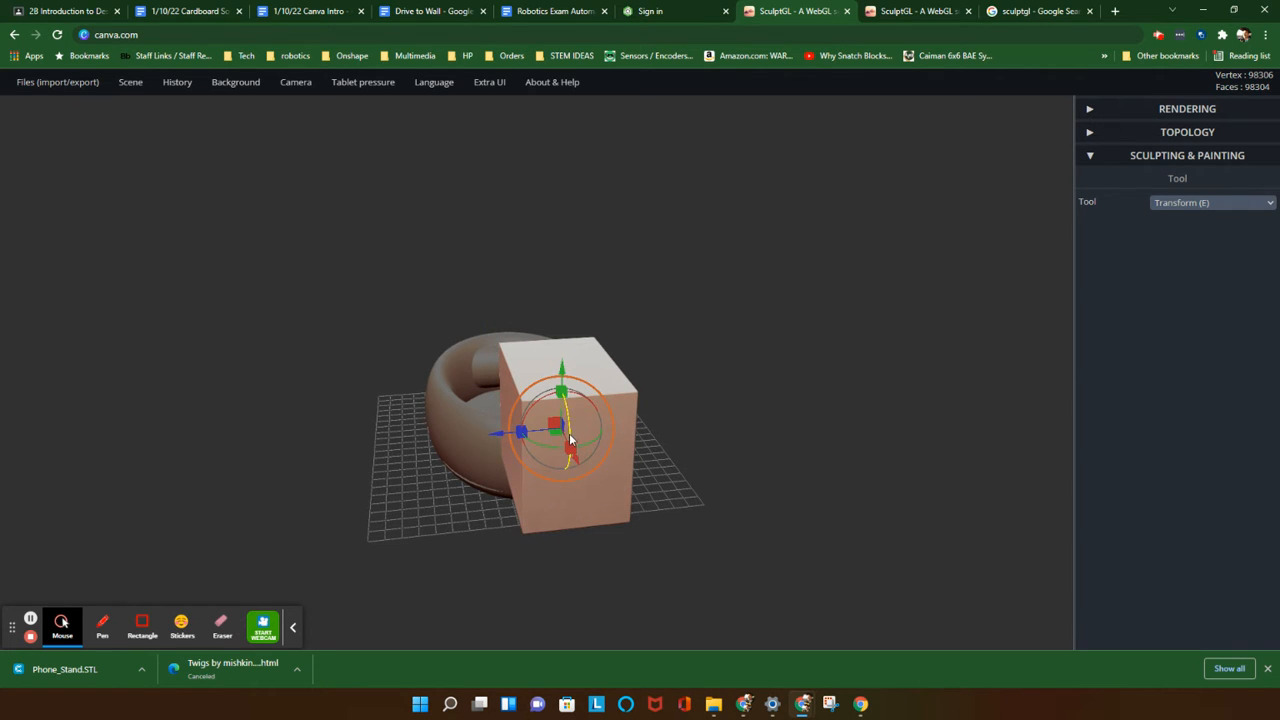
pyautogui.moveTo(511, 434); pyautogui.dragTo(428, 443)
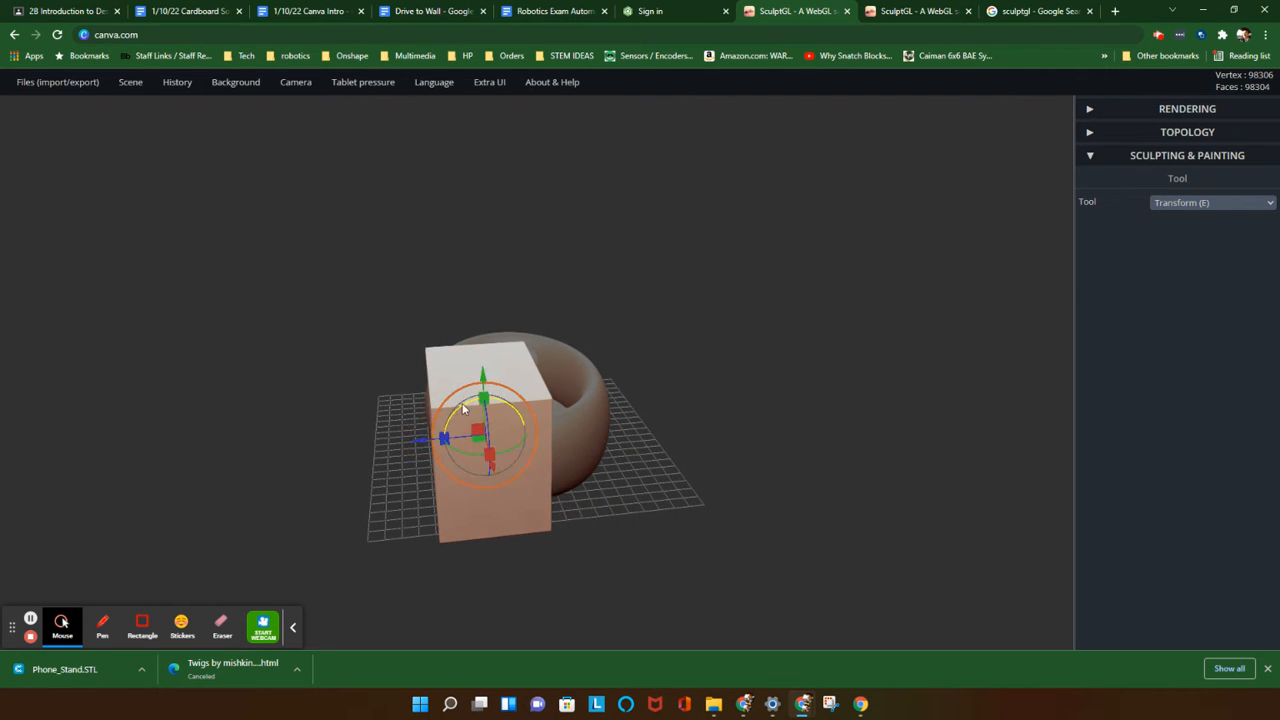
pyautogui.moveTo(466, 410); pyautogui.dragTo(474, 460, button='right')
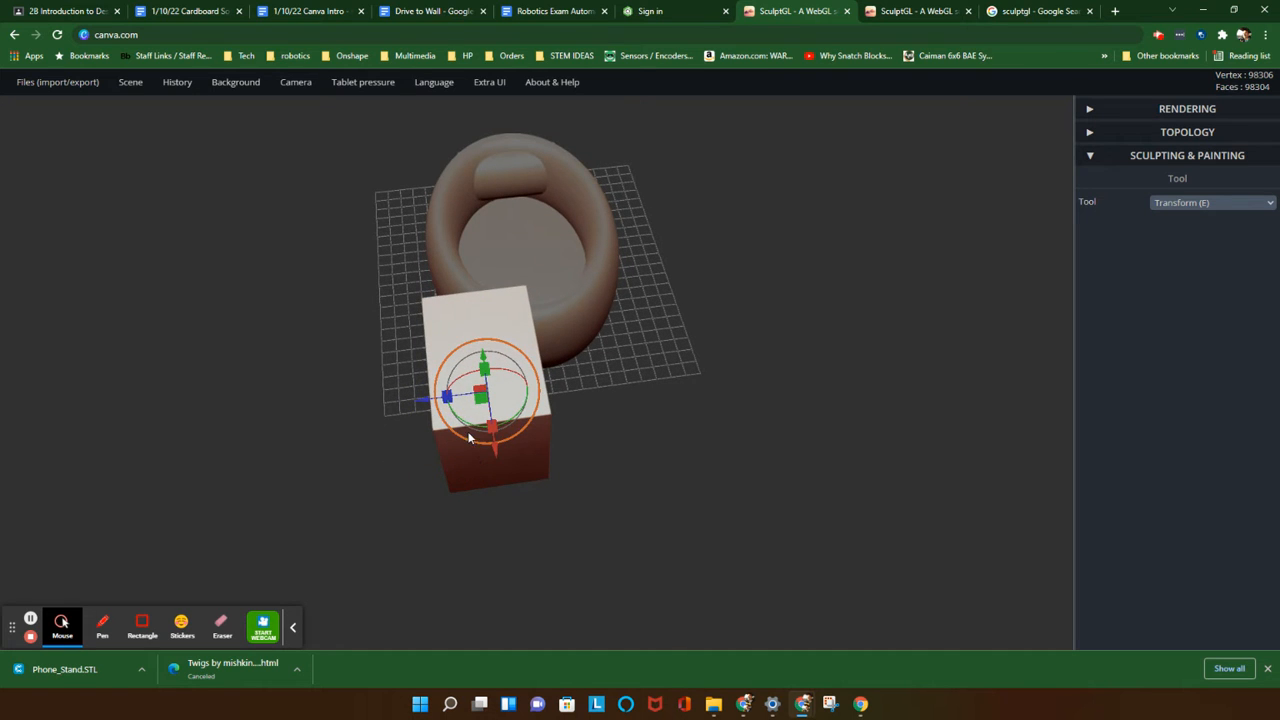
pyautogui.moveTo(479, 400); pyautogui.dragTo(785, 437)
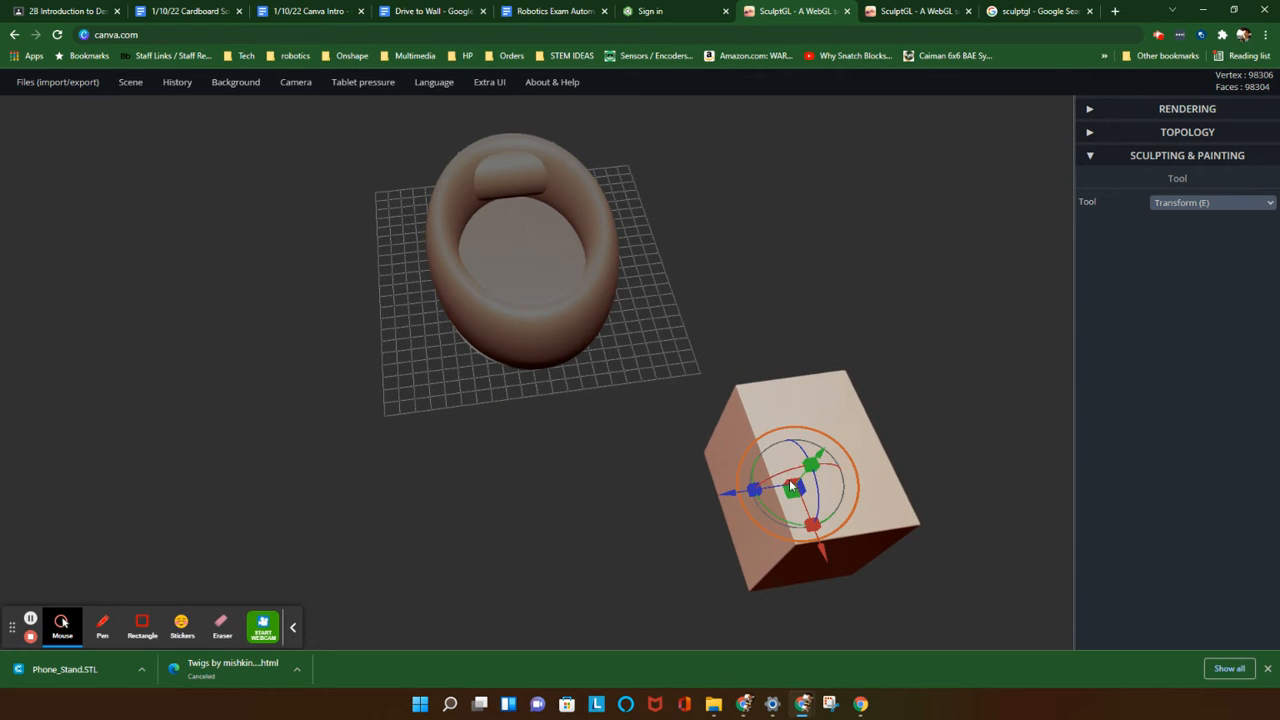
pyautogui.moveTo(790, 484); pyautogui.dragTo(680, 396)
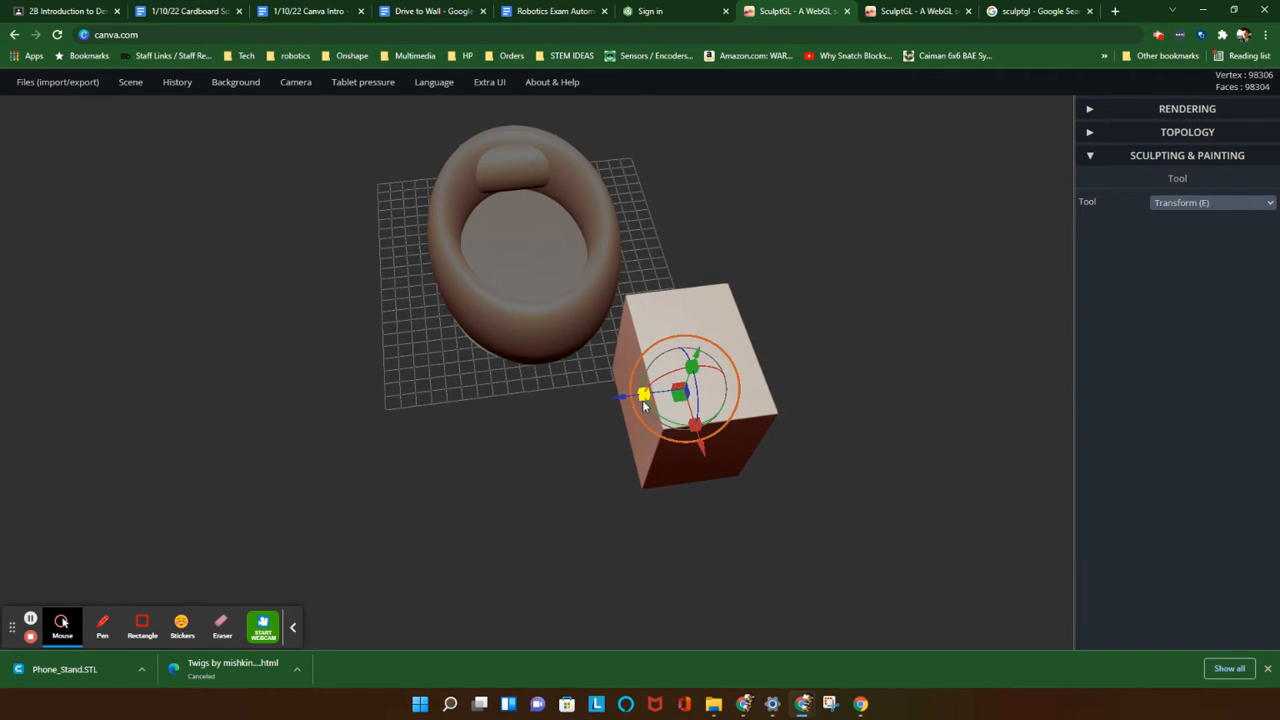
# Undo the recent cube moves back to its position above the middle of the oval ring
pyautogui.hotkey('ctrl', 'z')
pyautogui.hotkey('ctrl', 'z')
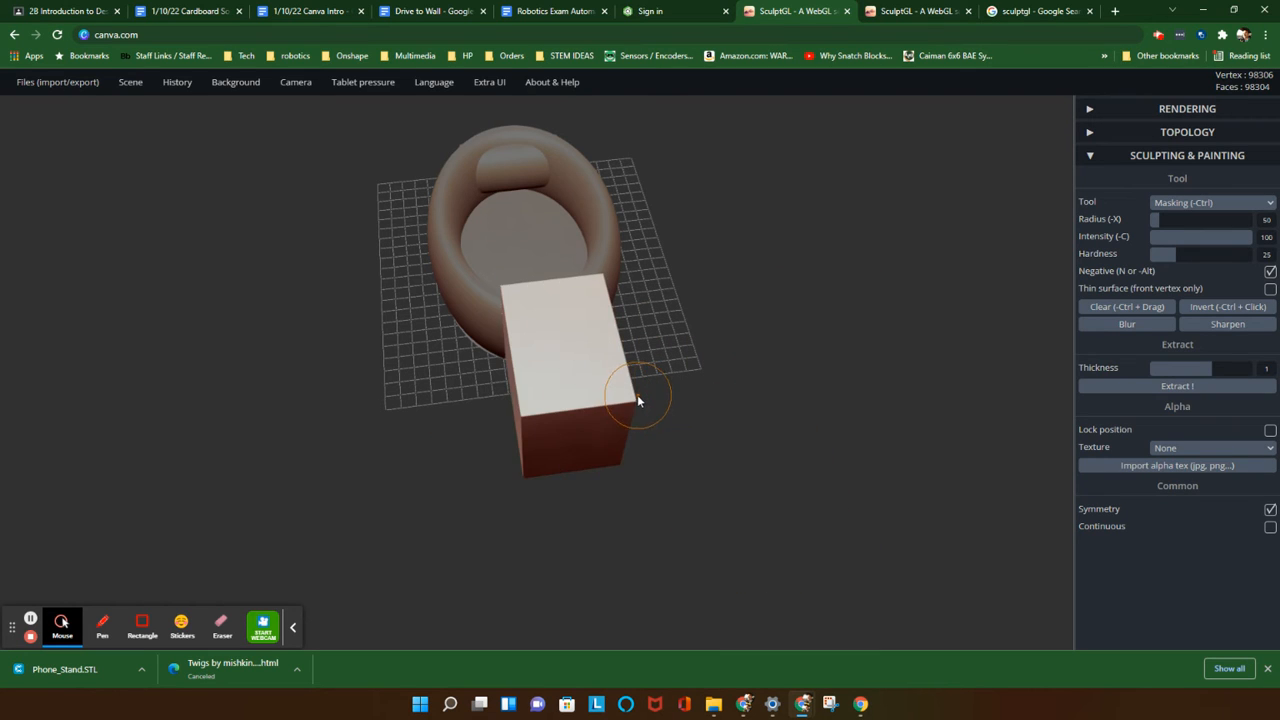
pyautogui.hotkey('ctrl', 'z')
pyautogui.hotkey('ctrl', 'z')
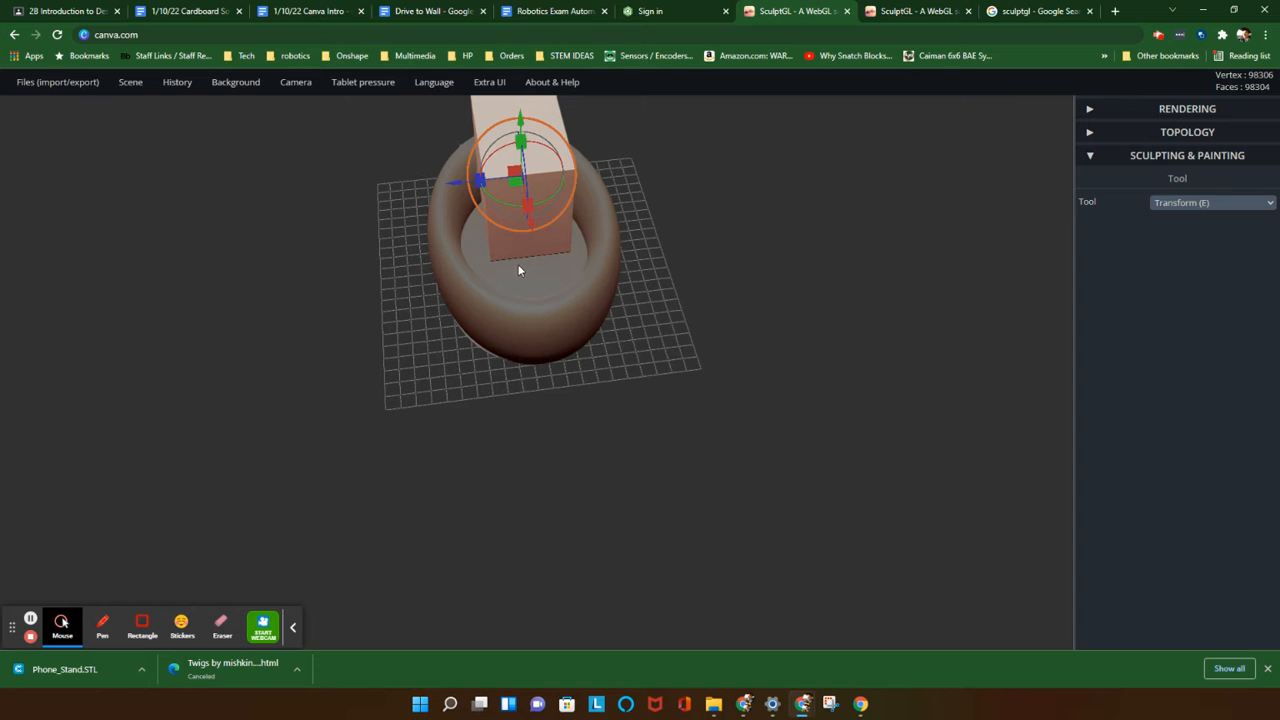
# Delete the selected cube from the scene, leaving the oval ring model
pyautogui.moveTo(530, 326); pyautogui.dragTo(486, 245)
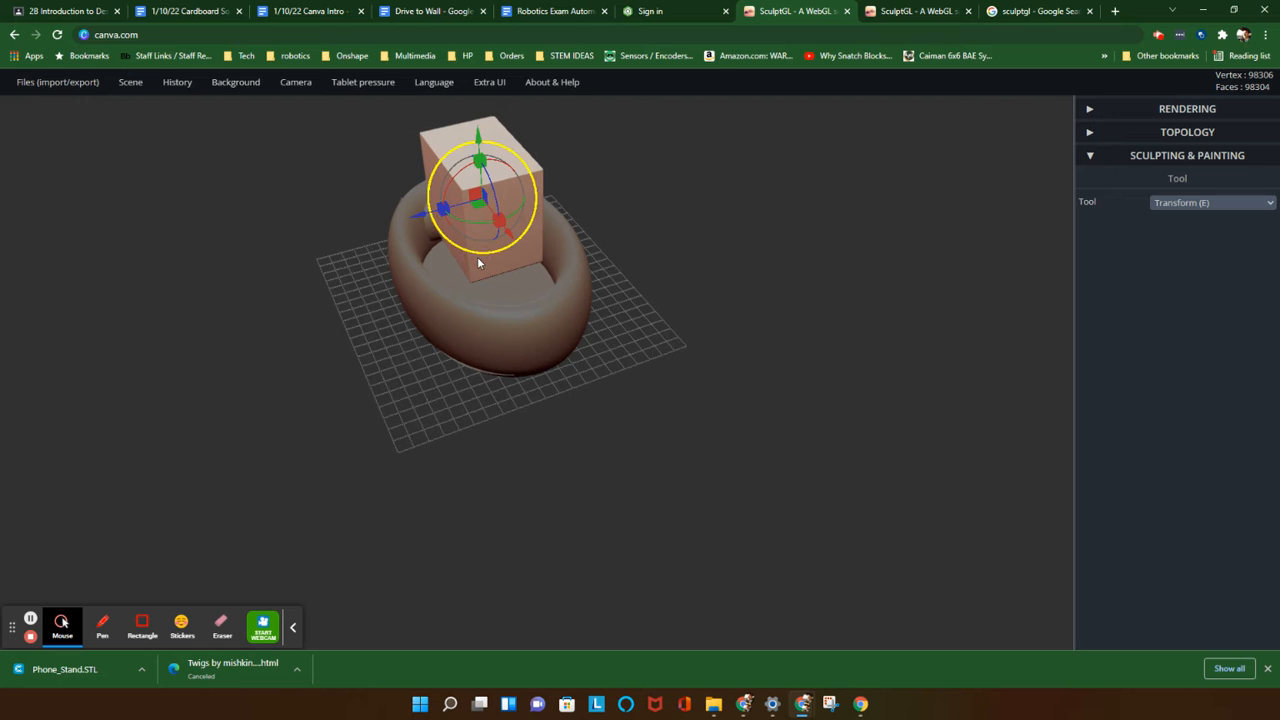
pyautogui.press('Delete')
pyautogui.moveTo(548, 277); pyautogui.dragTo(539, 255)
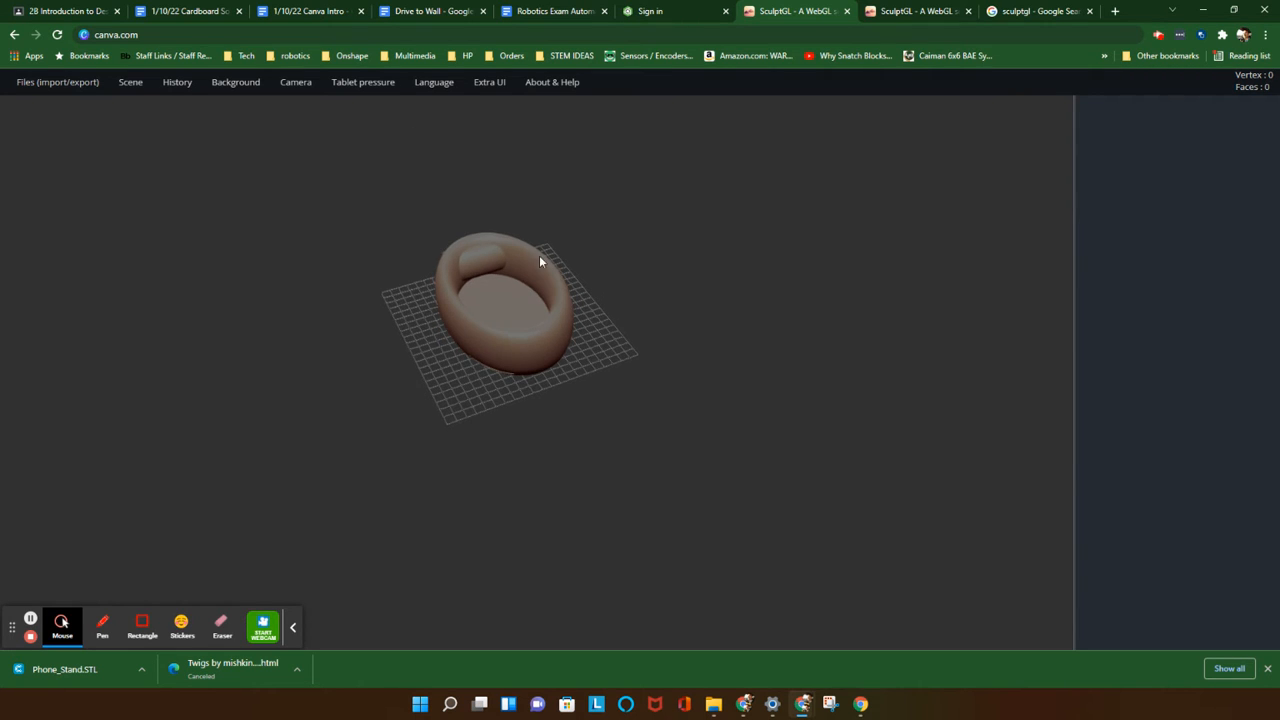
# Add a torus to the scene and move it off the grid, clear of the oval ring model
pyautogui.moveTo(130, 84)
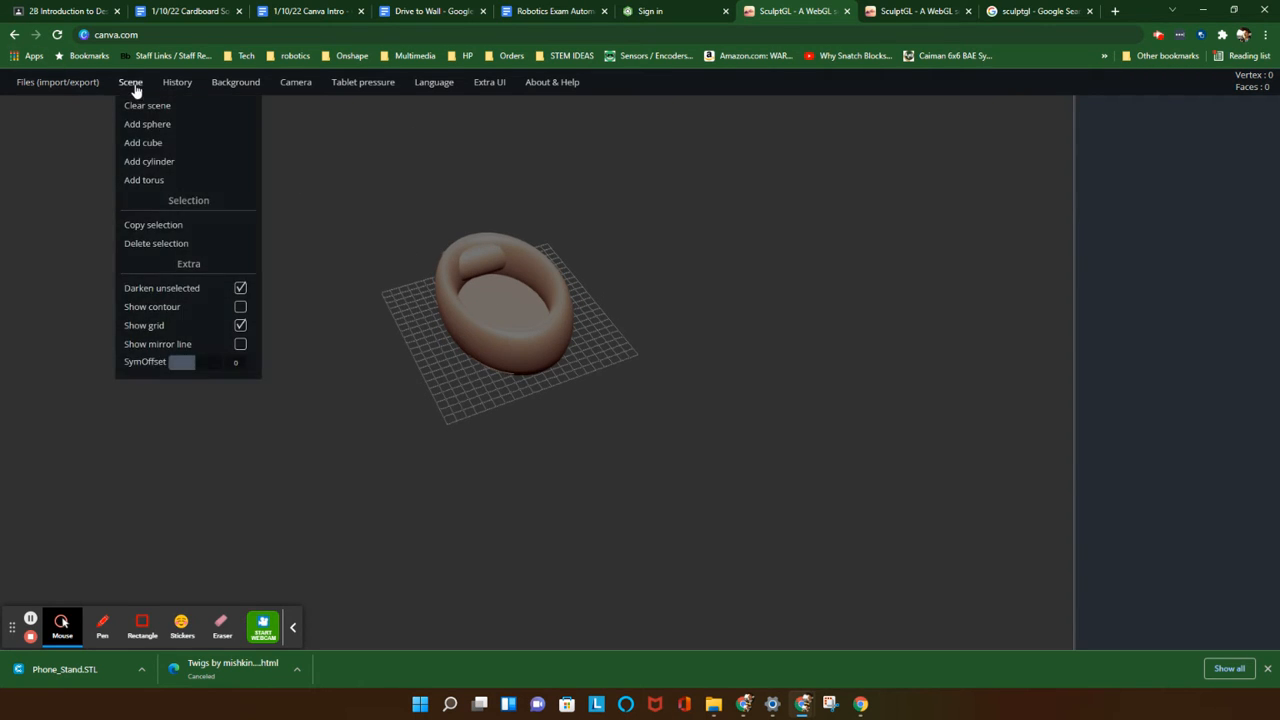
pyautogui.click(143, 179)
pyautogui.moveTo(600, 300)
pyautogui.mouseDown()
pyautogui.moveTo(680, 277)
pyautogui.moveTo(610, 320)
pyautogui.mouseUp()
pyautogui.moveTo(545, 346); pyautogui.dragTo(850, 442)
# Stretch the new torus along its red axis into a long, flat oval
pyautogui.moveTo(367, 223); pyautogui.dragTo(410, 239)
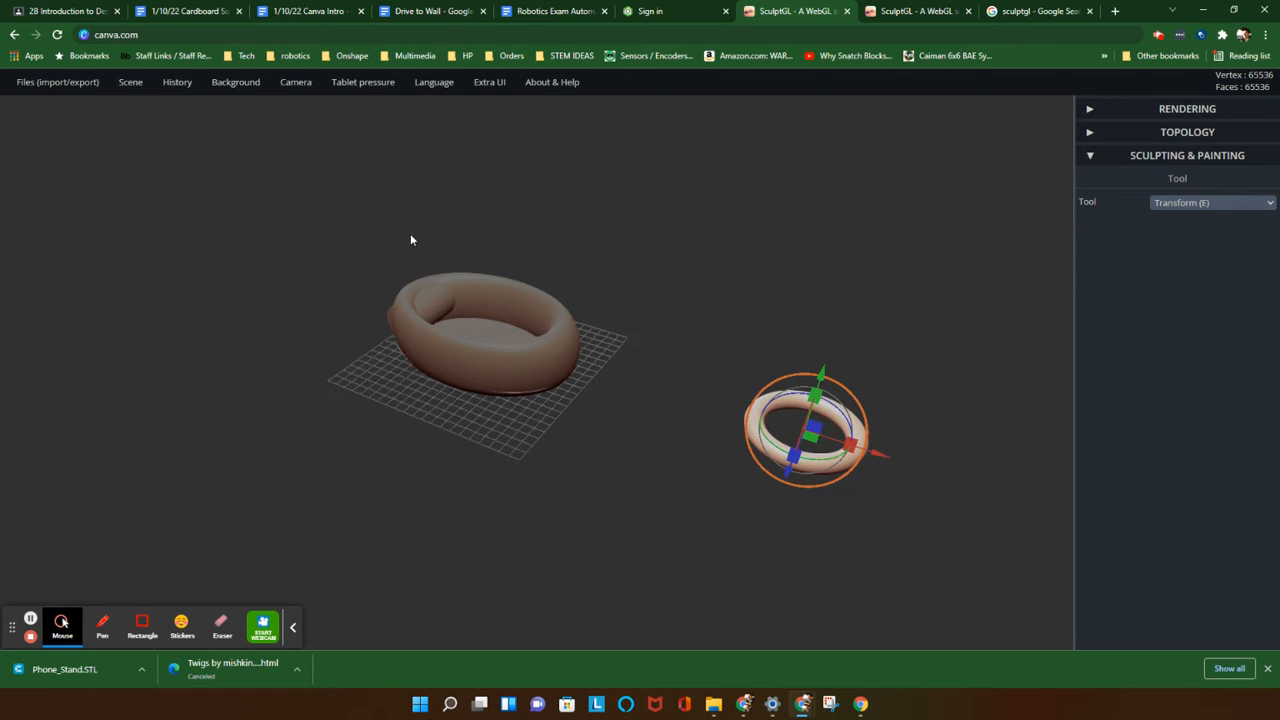
pyautogui.moveTo(849, 444); pyautogui.dragTo(903, 458)
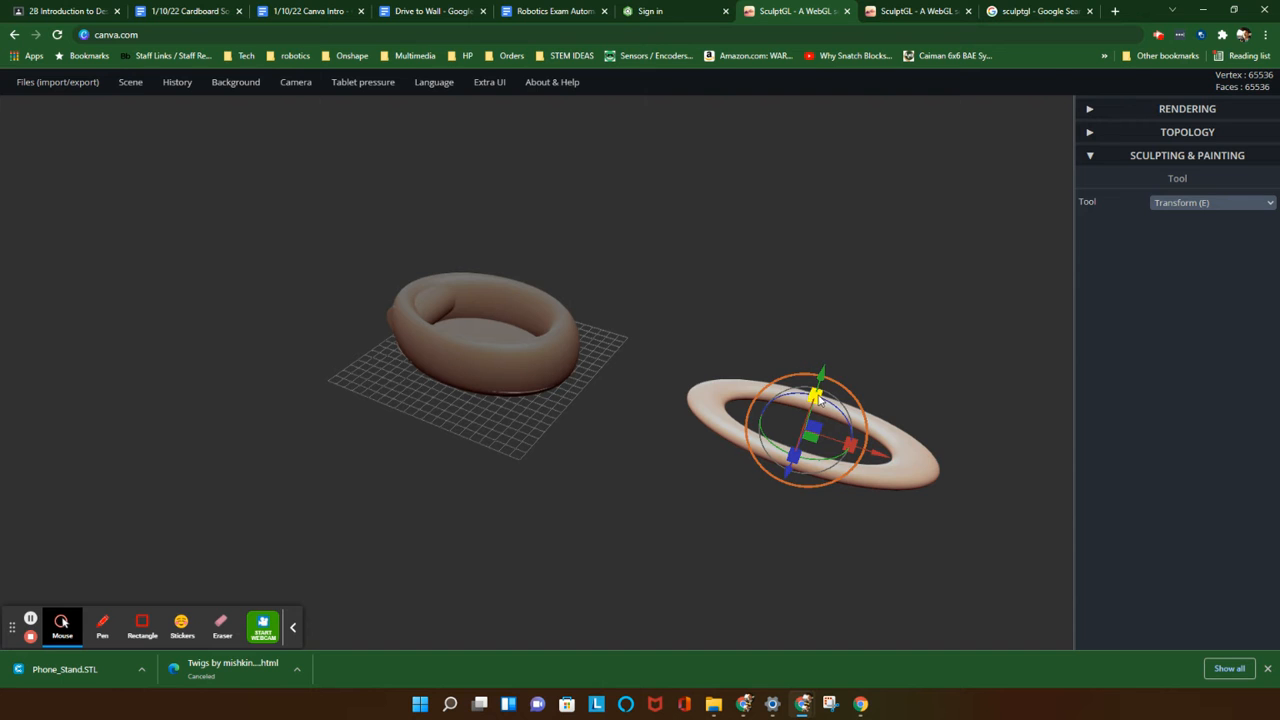
# Scale the flat torus taller along its green axis and wider along its blue axis into a thick oval ring
pyautogui.moveTo(818, 398); pyautogui.dragTo(678, 282)
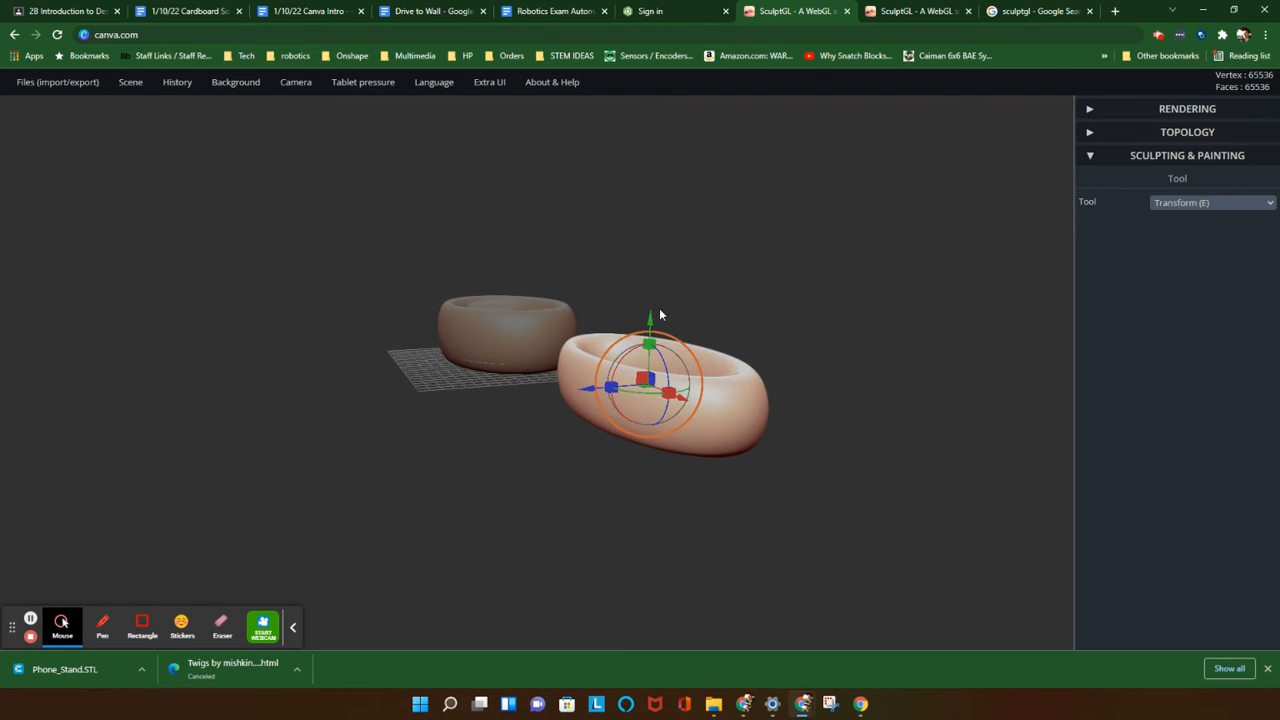
pyautogui.moveTo(611, 389); pyautogui.dragTo(693, 302)
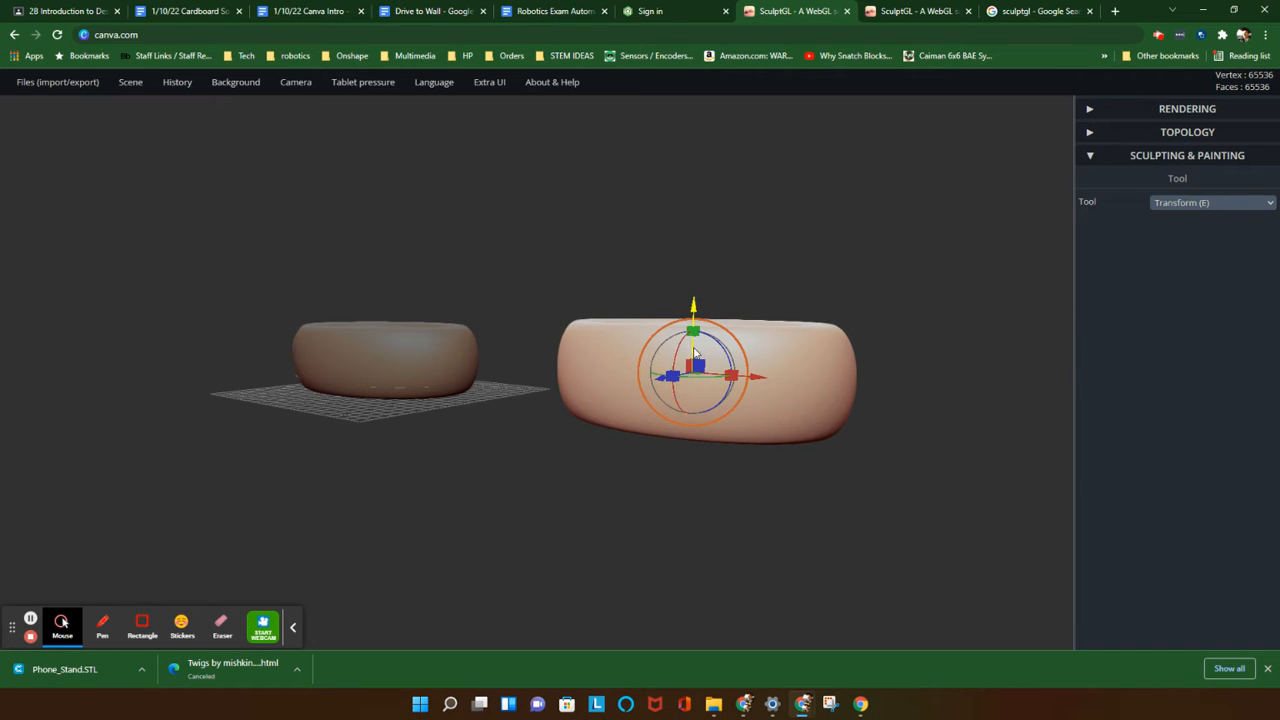
pyautogui.moveTo(690, 367); pyautogui.dragTo(737, 345, button='right')
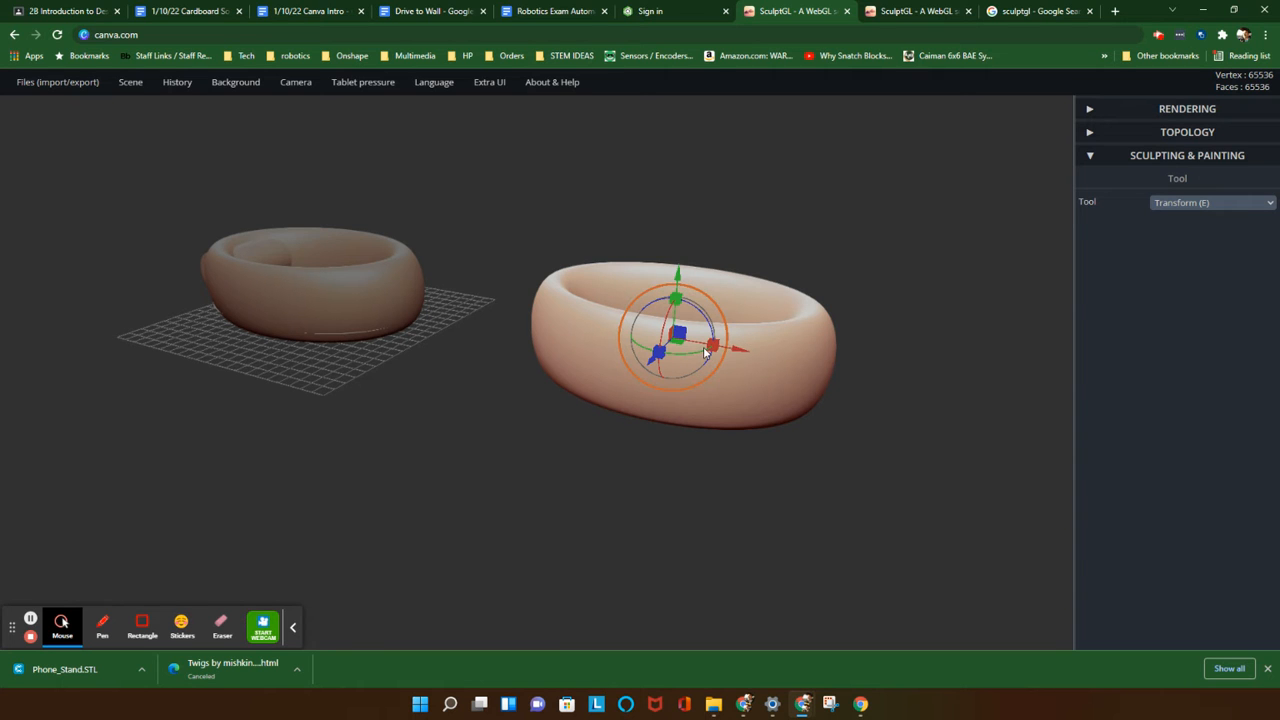
pyautogui.moveTo(705, 352); pyautogui.dragTo(405, 416, button='right')
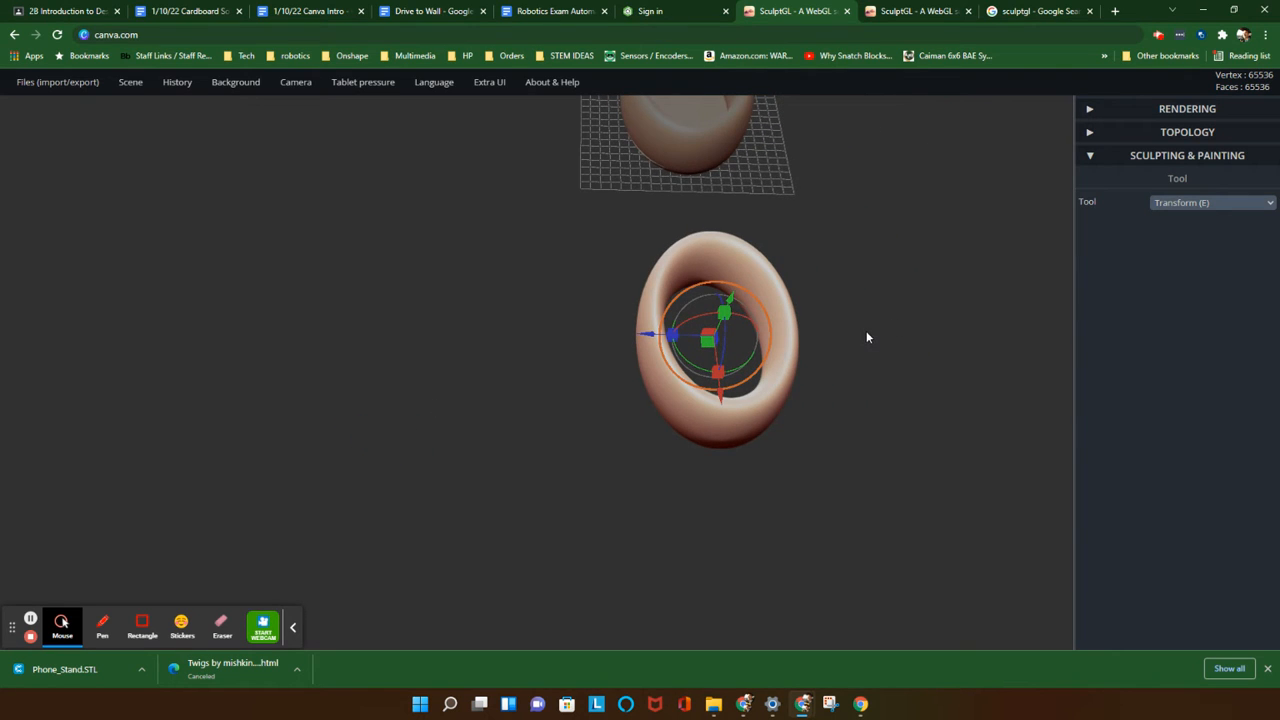
pyautogui.scroll(2, 866, 330)
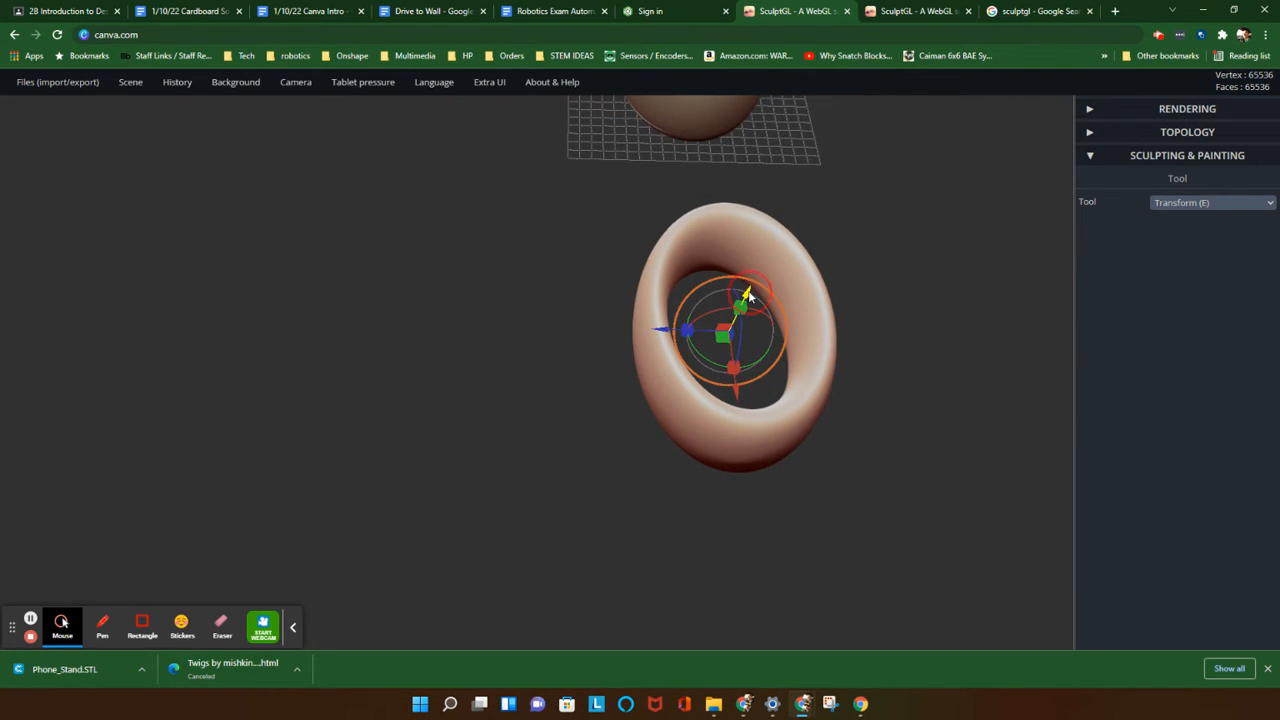
pyautogui.moveTo(748, 295)
pyautogui.mouseDown()
pyautogui.moveTo(724, 330)
pyautogui.moveTo(737, 303)
pyautogui.moveTo(727, 314)
pyautogui.moveTo(724, 296)
pyautogui.mouseUp()
pyautogui.moveTo(655, 346); pyautogui.dragTo(827, 381)
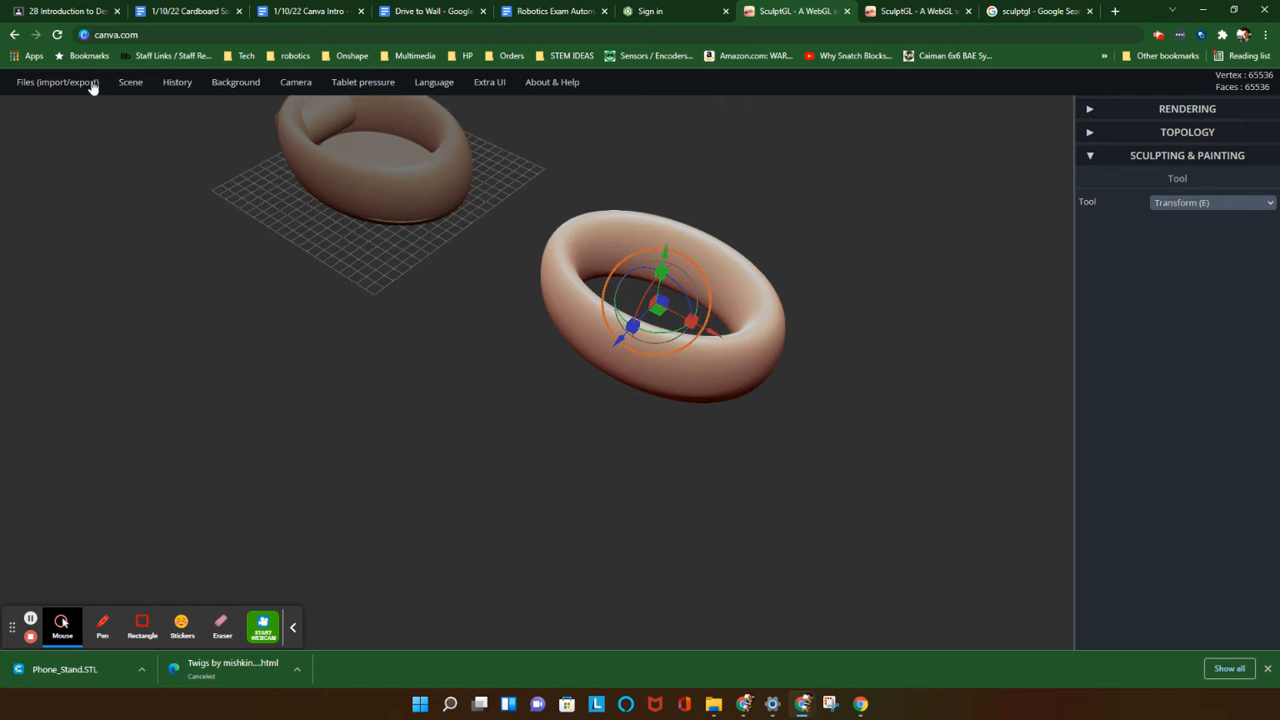
pyautogui.moveTo(133, 87)
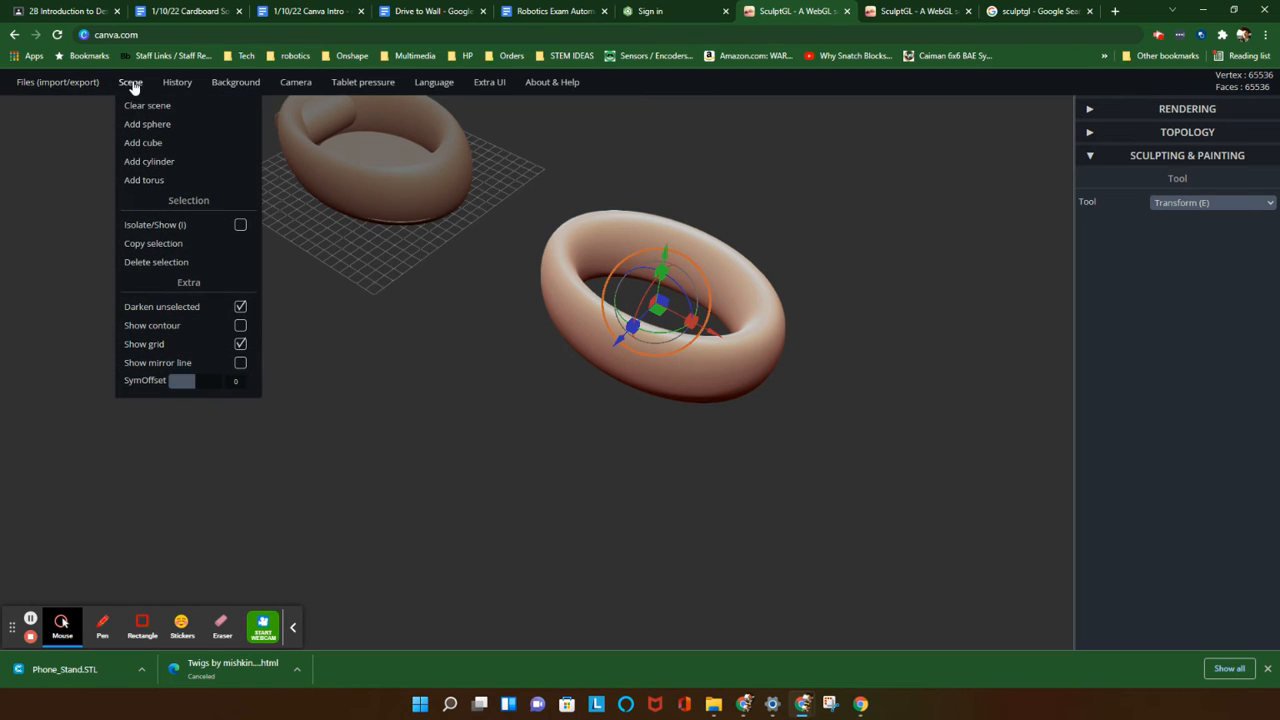
pyautogui.click(140, 163)
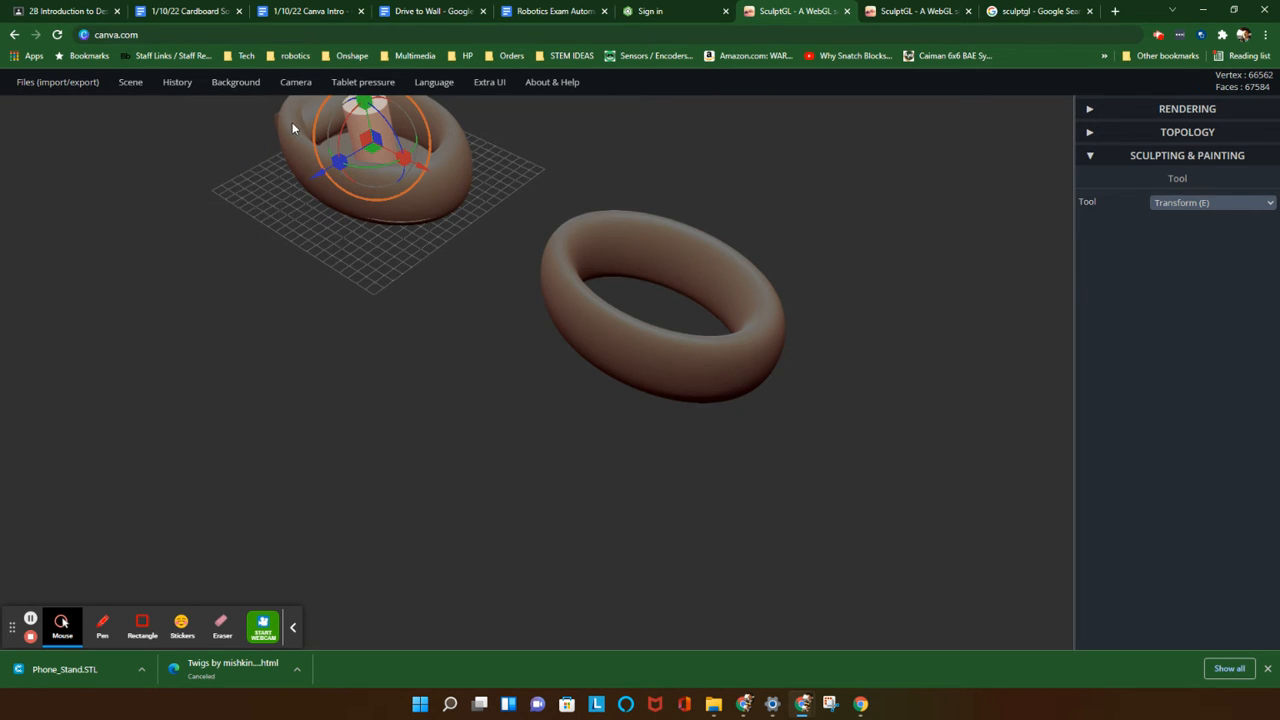
pyautogui.hotkey('ctrl', 'z')
pyautogui.moveTo(170, 95)
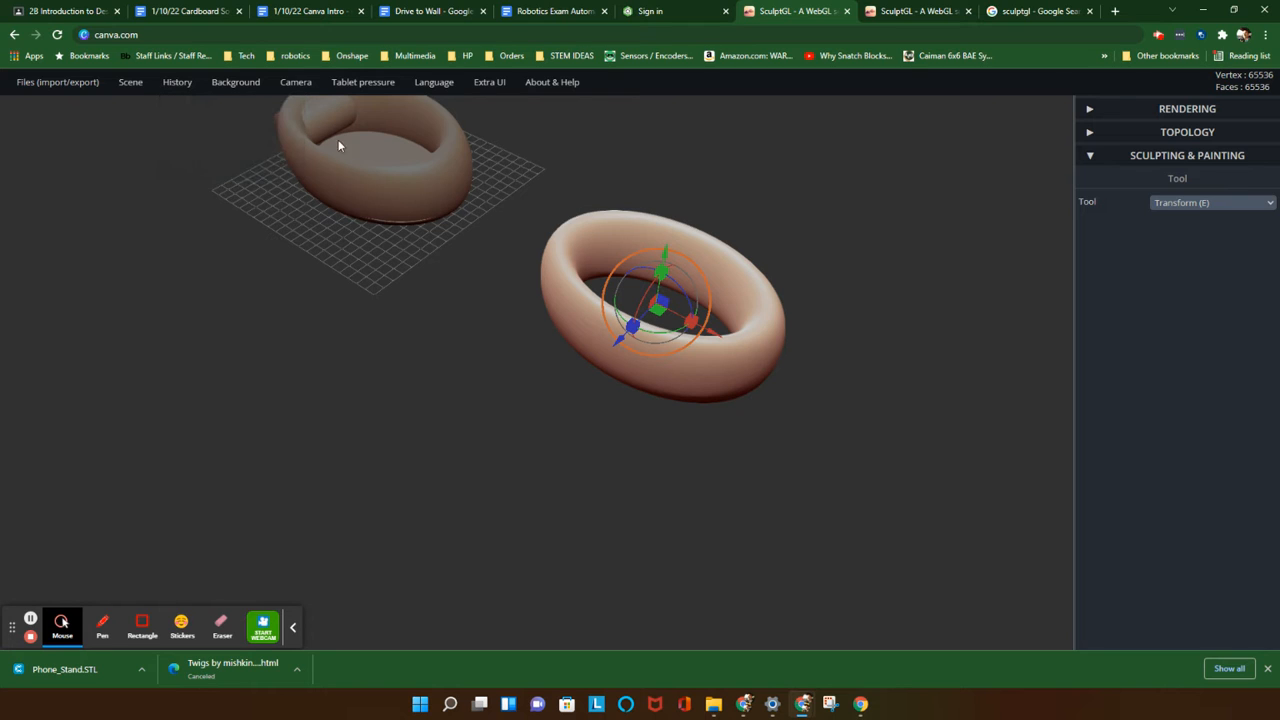
# Add a sphere to the scene and move it along its red axis into the middle of the new oval ring
pyautogui.moveTo(489, 280); pyautogui.dragTo(385, 243)
pyautogui.moveTo(133, 86)
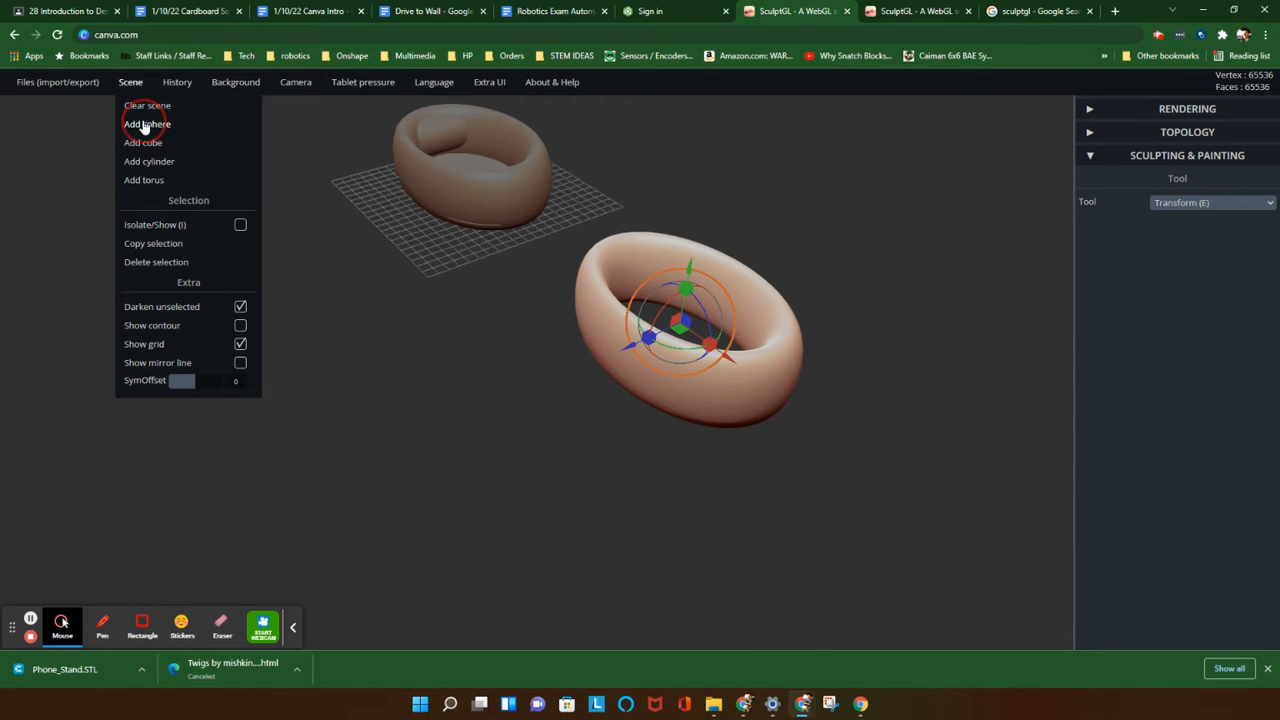
pyautogui.click(140, 124)
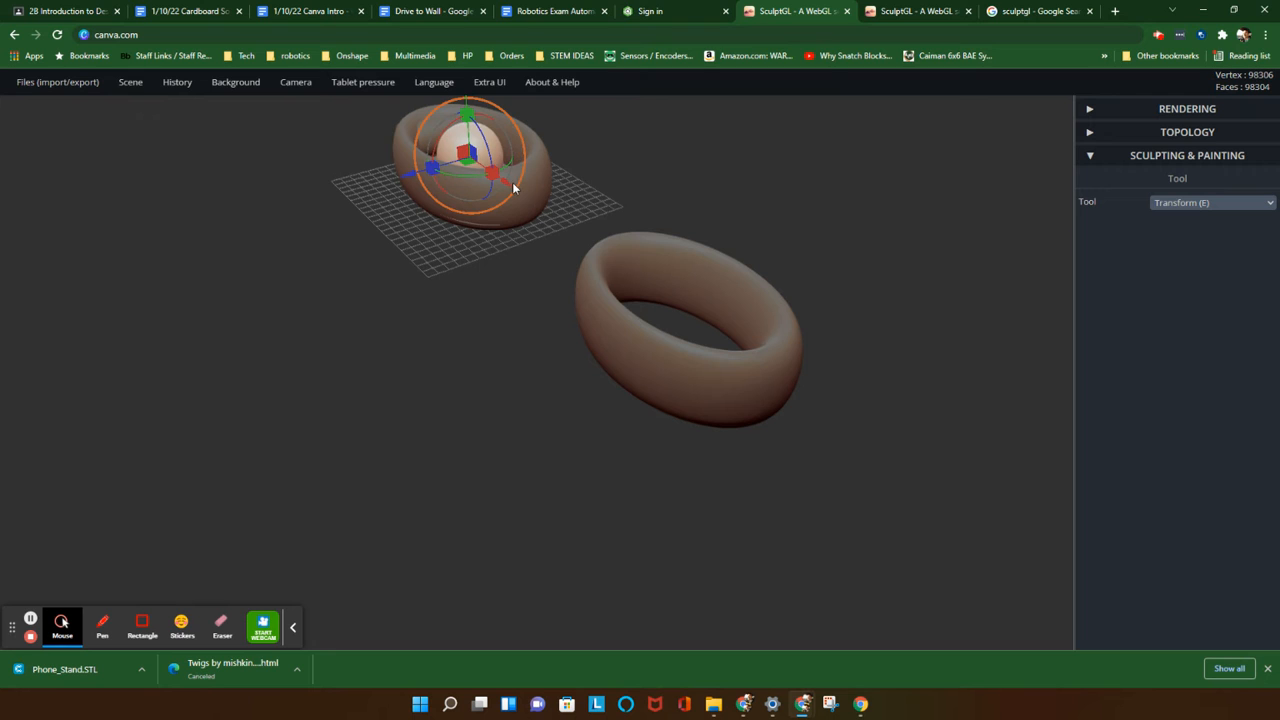
pyautogui.moveTo(507, 186); pyautogui.dragTo(712, 364)
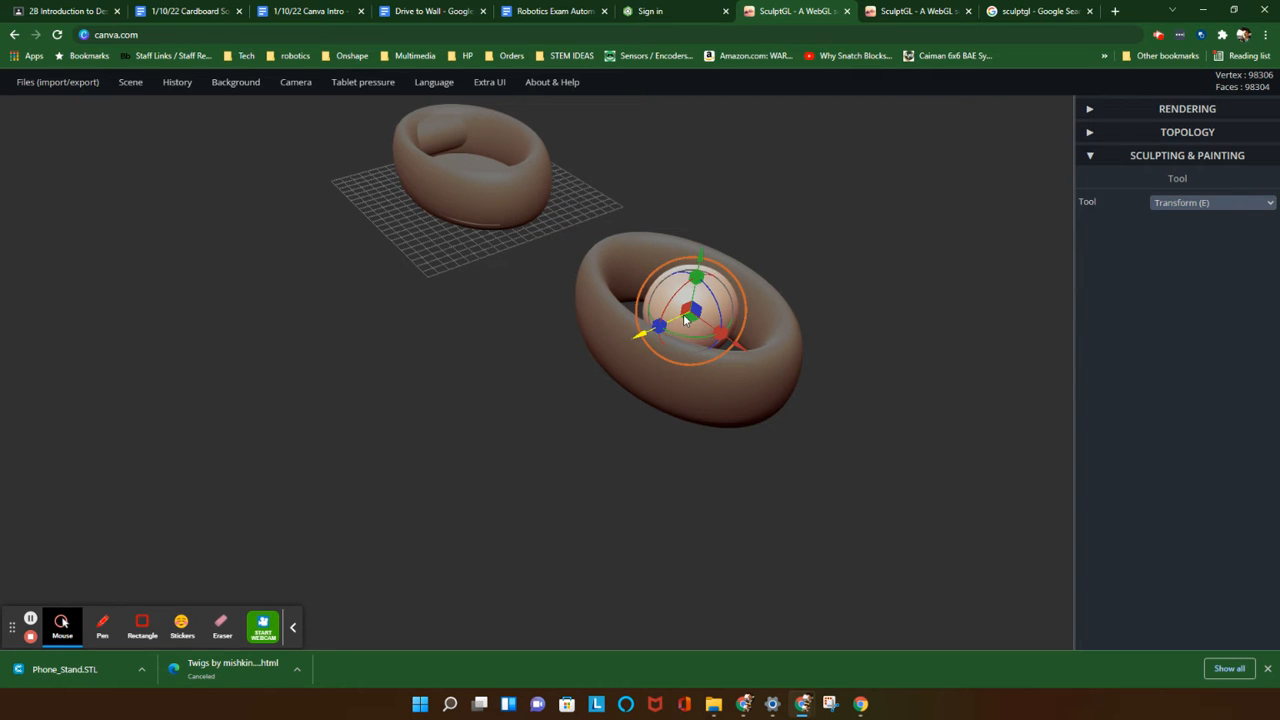
pyautogui.scroll(-3, 650, 305)
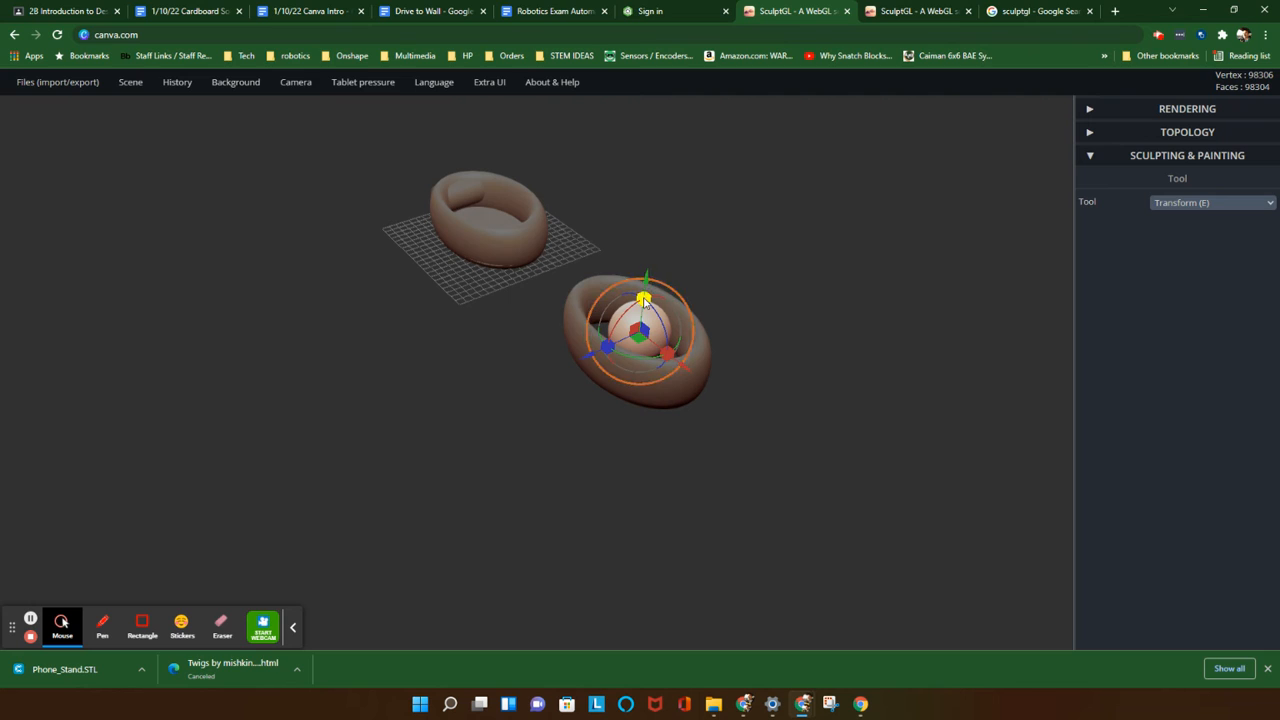
# Flatten the sphere along its green axis into a thin disc and undo the trial rotations
pyautogui.moveTo(644, 298); pyautogui.dragTo(724, 396)
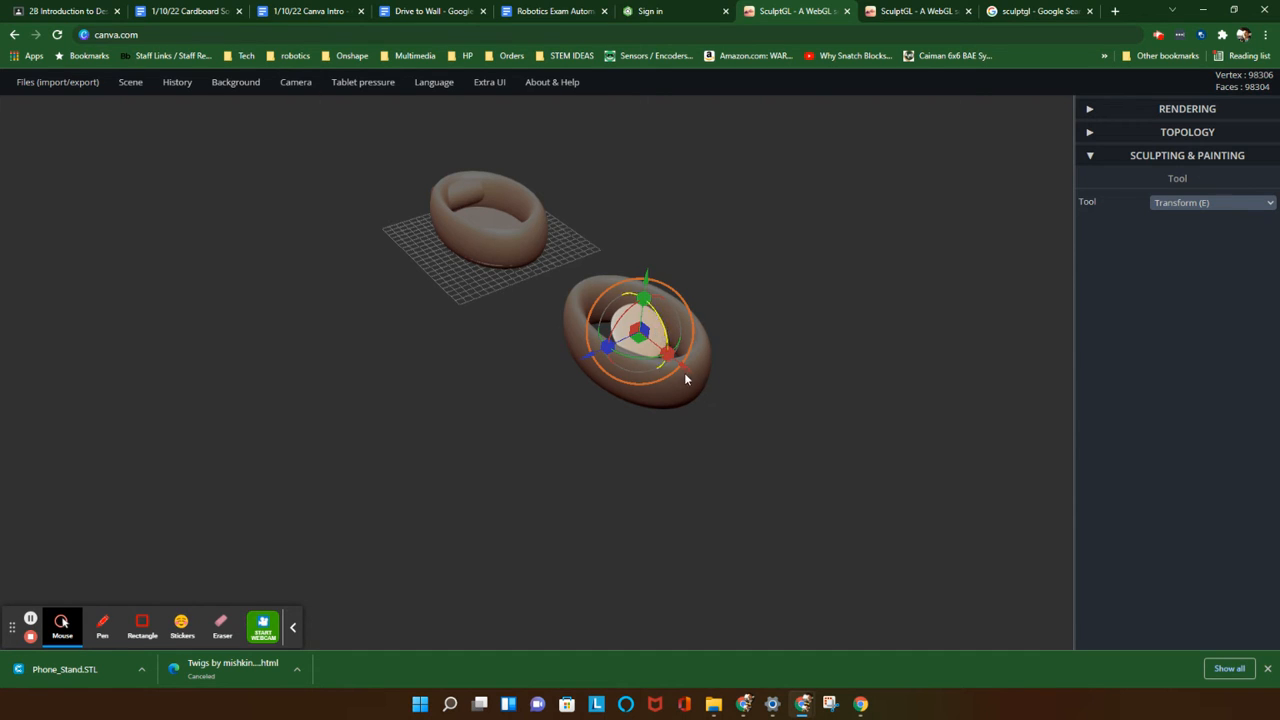
pyautogui.press('ctrl')
pyautogui.hotkey('ctrl', 'z')
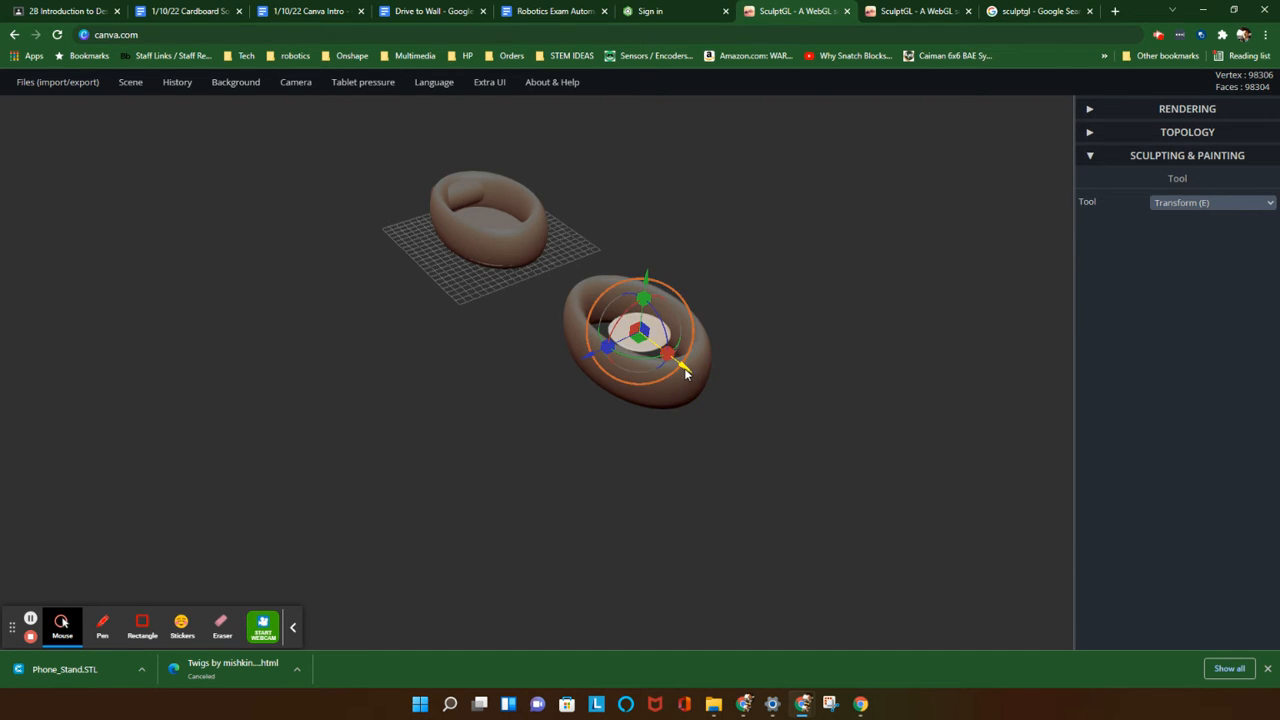
pyautogui.scroll(5, 685, 372)
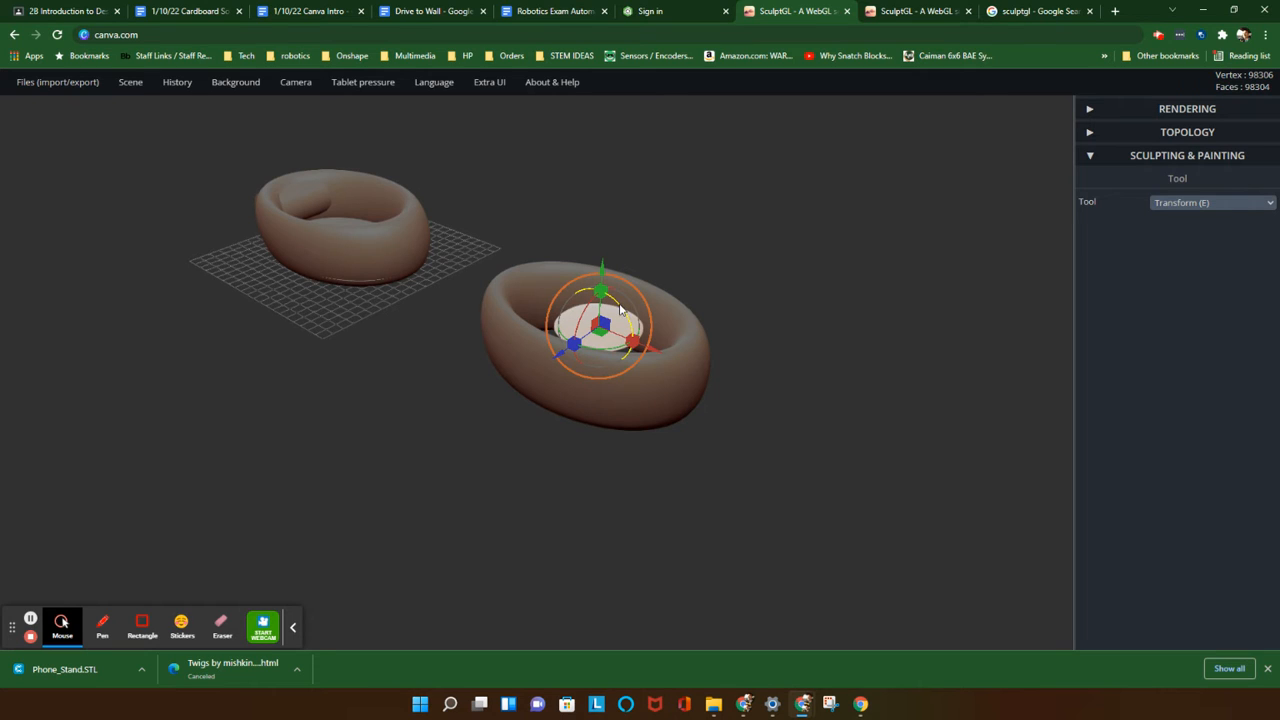
pyautogui.moveTo(619, 306); pyautogui.dragTo(624, 327)
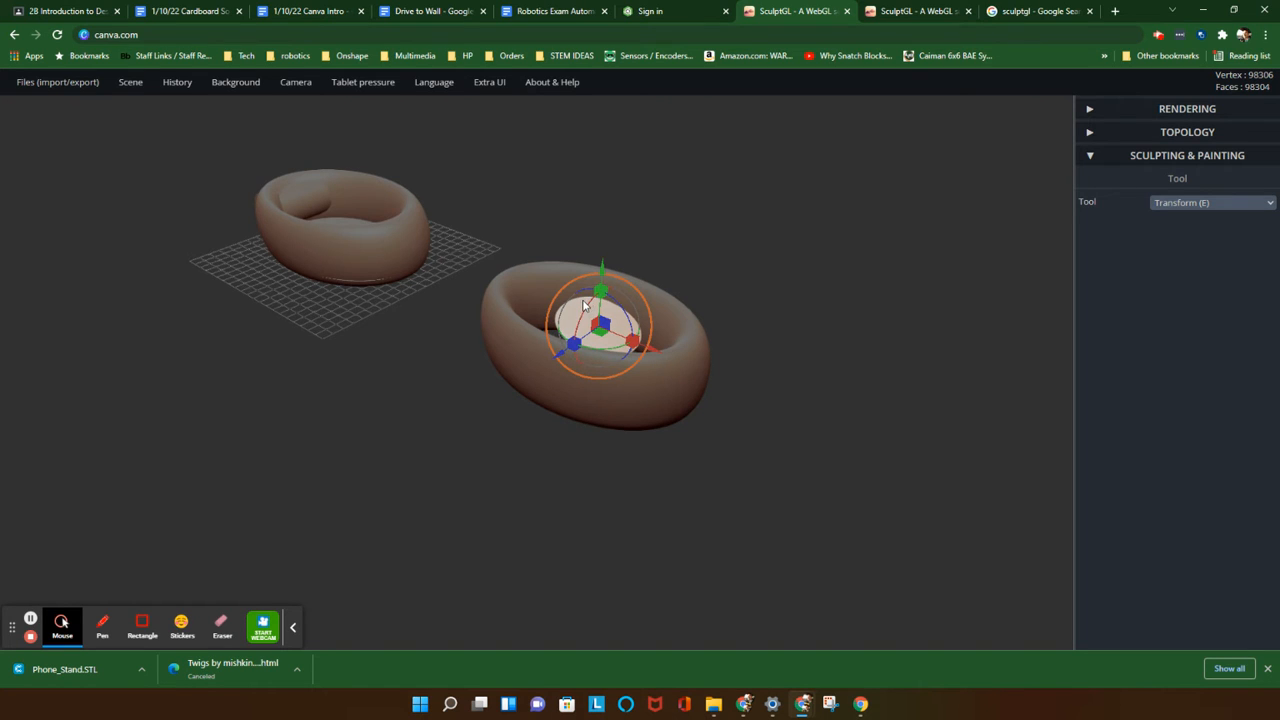
pyautogui.hotkey('ctrl', 'z')
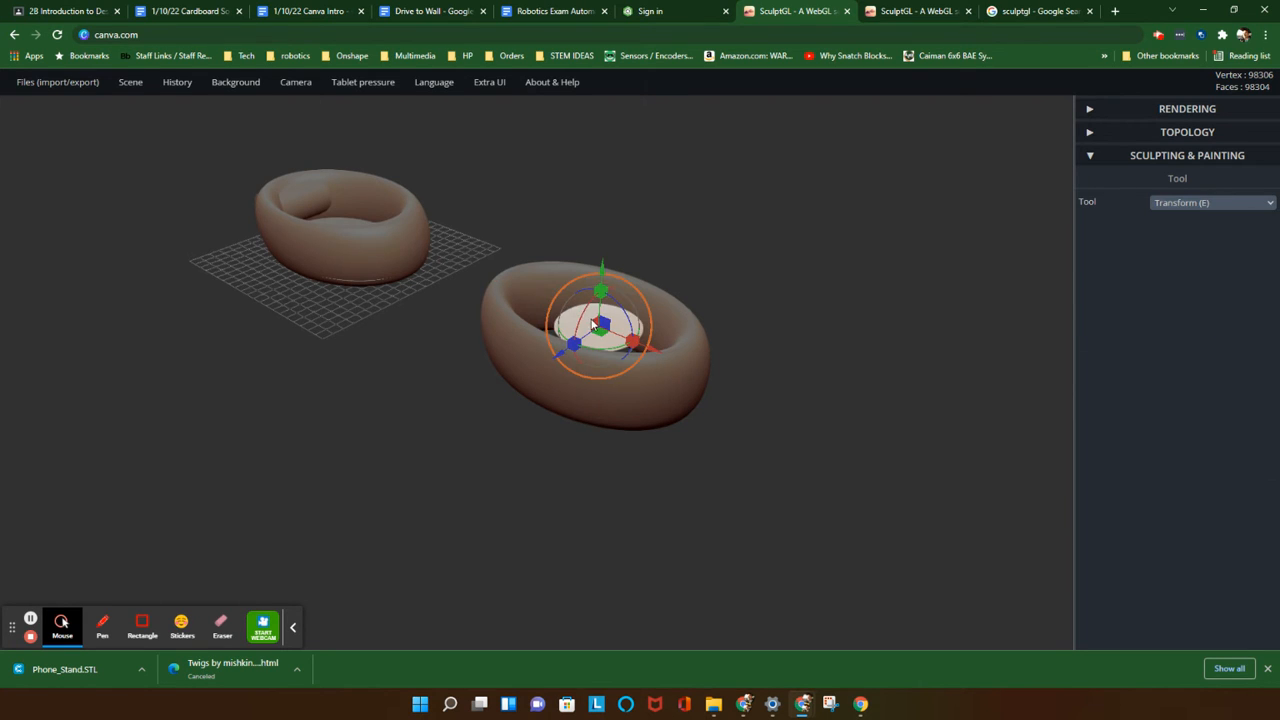
# Widen the flattened disc along its blue and red axes to fill the opening of the new oval ring
pyautogui.moveTo(572, 303); pyautogui.dragTo(560, 345, button='right')
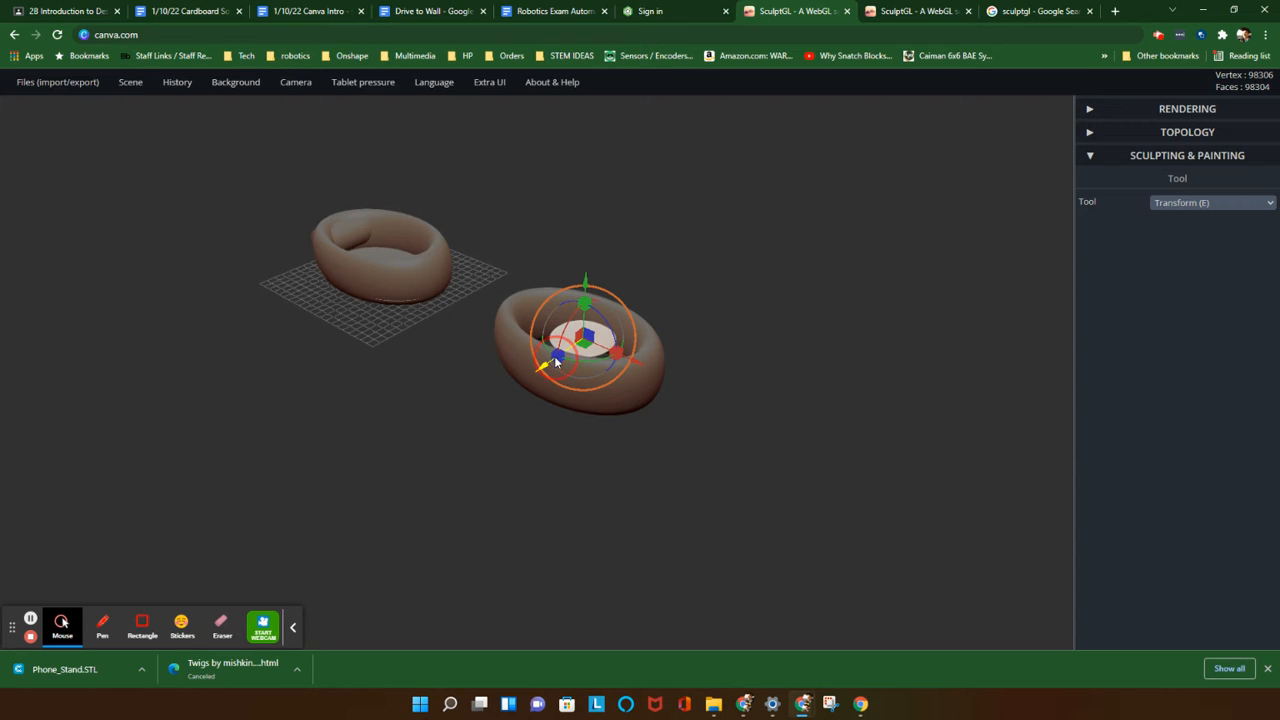
pyautogui.moveTo(558, 358); pyautogui.dragTo(663, 389)
pyautogui.moveTo(586, 294); pyautogui.dragTo(590, 525)
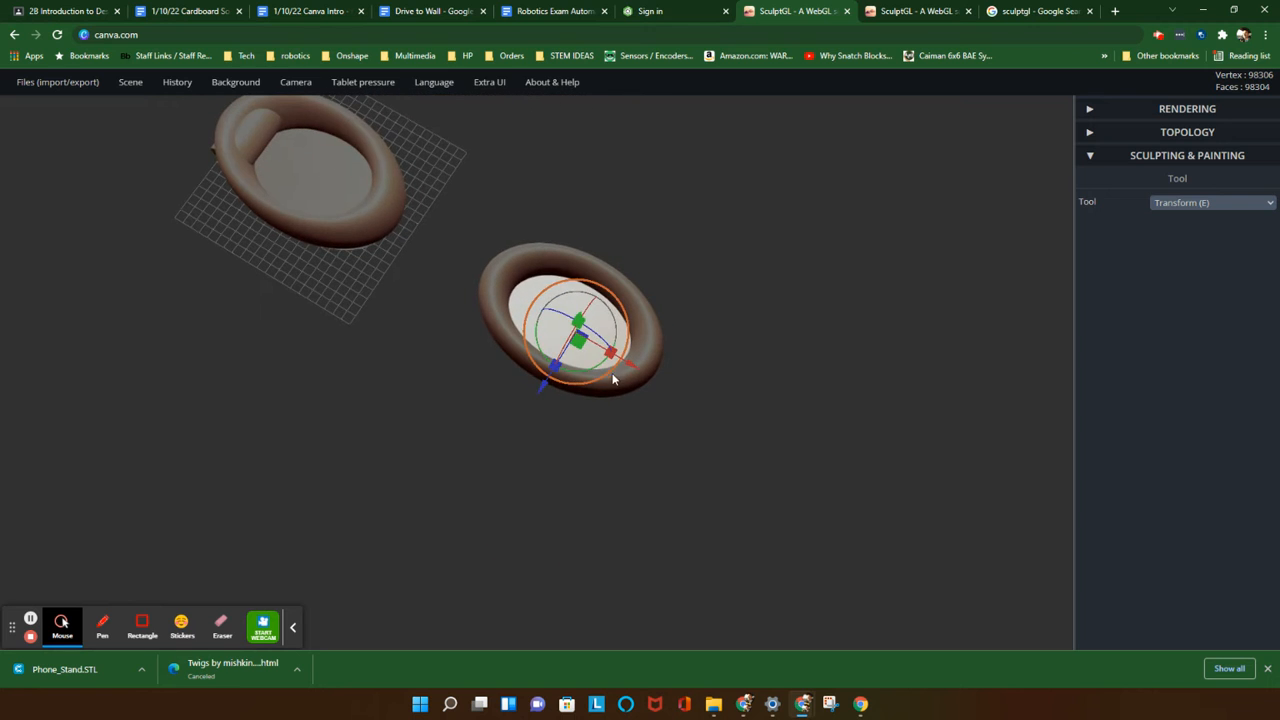
pyautogui.moveTo(610, 353)
pyautogui.mouseDown()
pyautogui.moveTo(623, 357)
pyautogui.moveTo(603, 346)
pyautogui.mouseUp()
# Raise the disc above the new ring, centre it over the opening, and lower it inside as the floor
pyautogui.moveTo(584, 332); pyautogui.dragTo(566, 291, button='right')
pyautogui.moveTo(560, 289); pyautogui.dragTo(550, 233)
pyautogui.moveTo(550, 235); pyautogui.dragTo(645, 240, button='right')
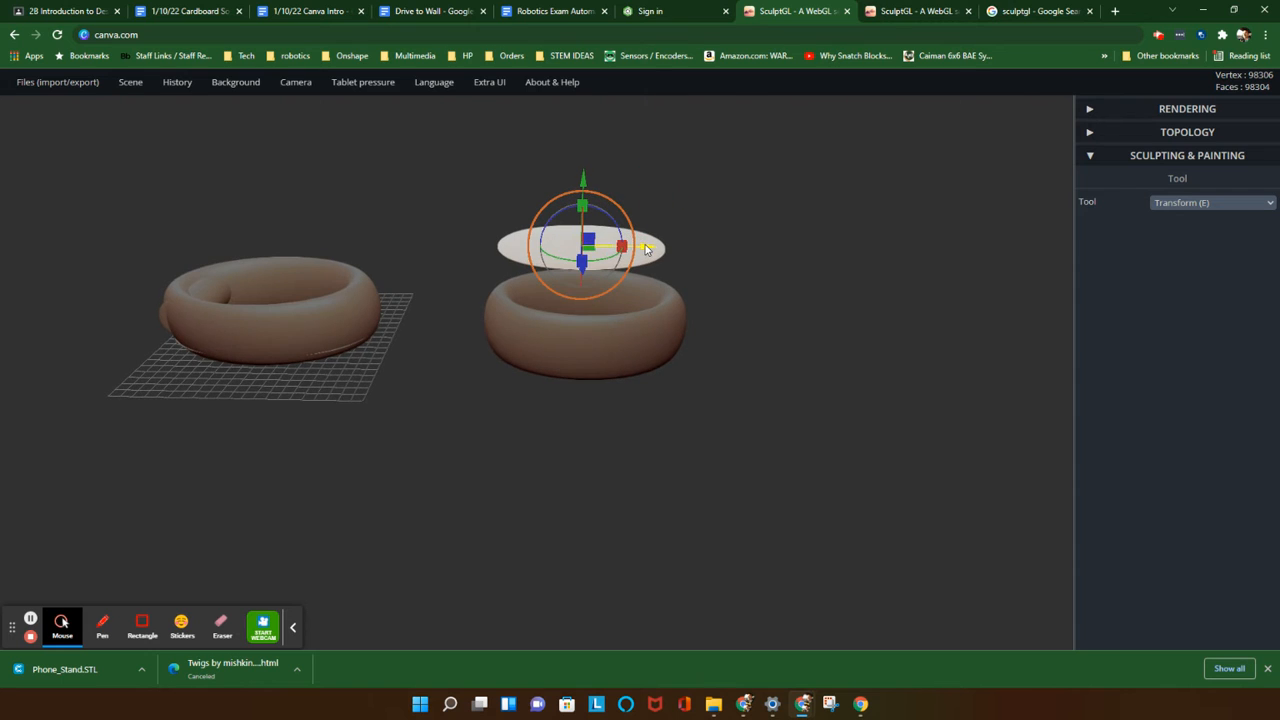
pyautogui.moveTo(645, 241); pyautogui.dragTo(646, 243)
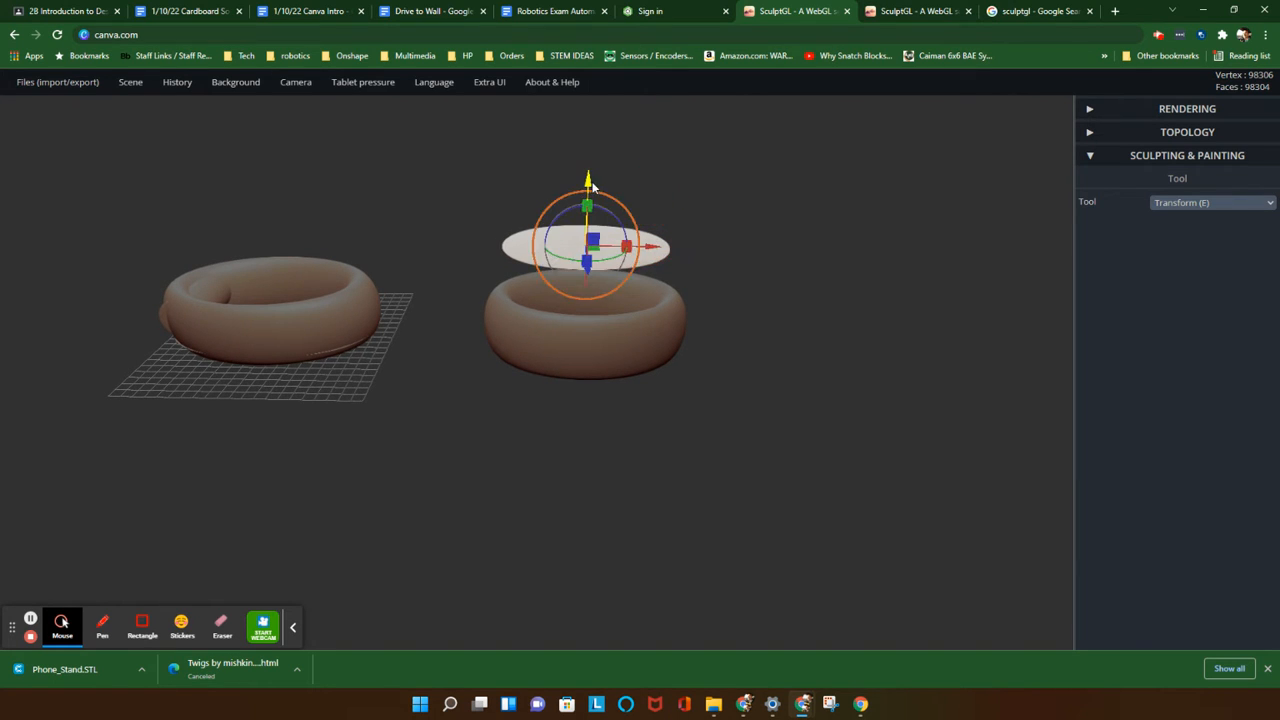
pyautogui.moveTo(588, 180); pyautogui.dragTo(575, 258)
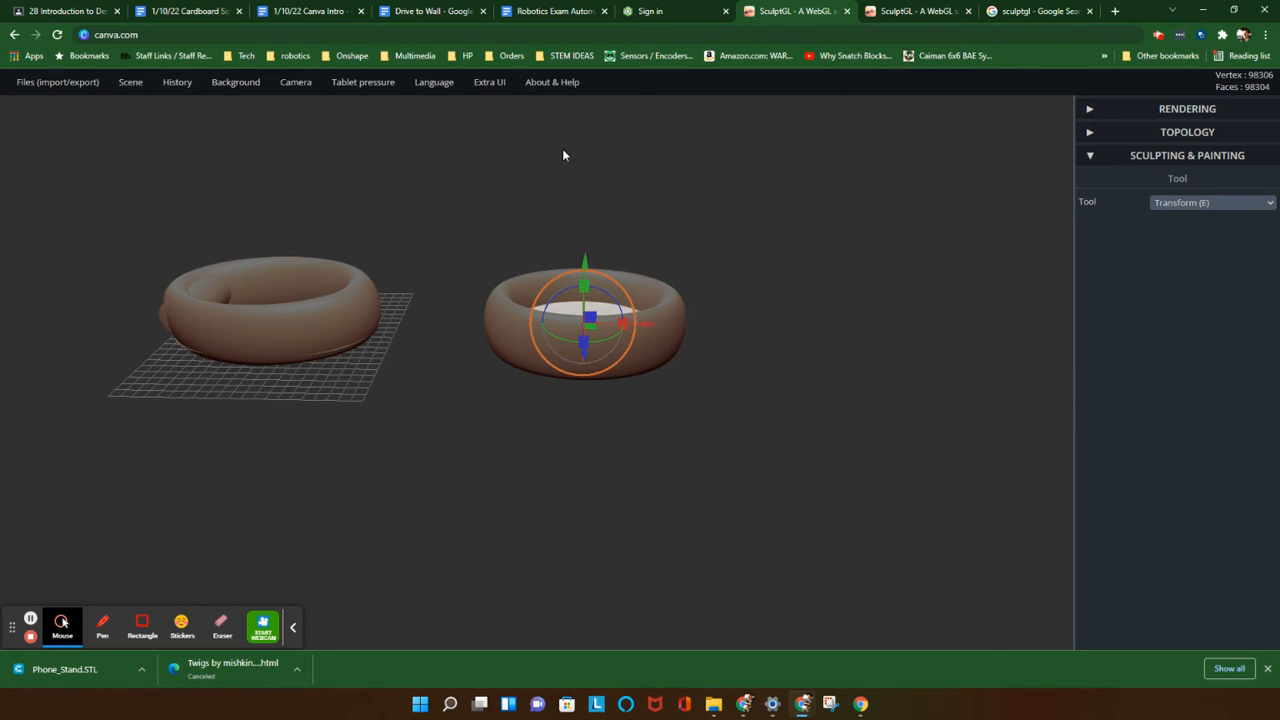
# Add a cylinder to the scene
pyautogui.moveTo(130, 82)
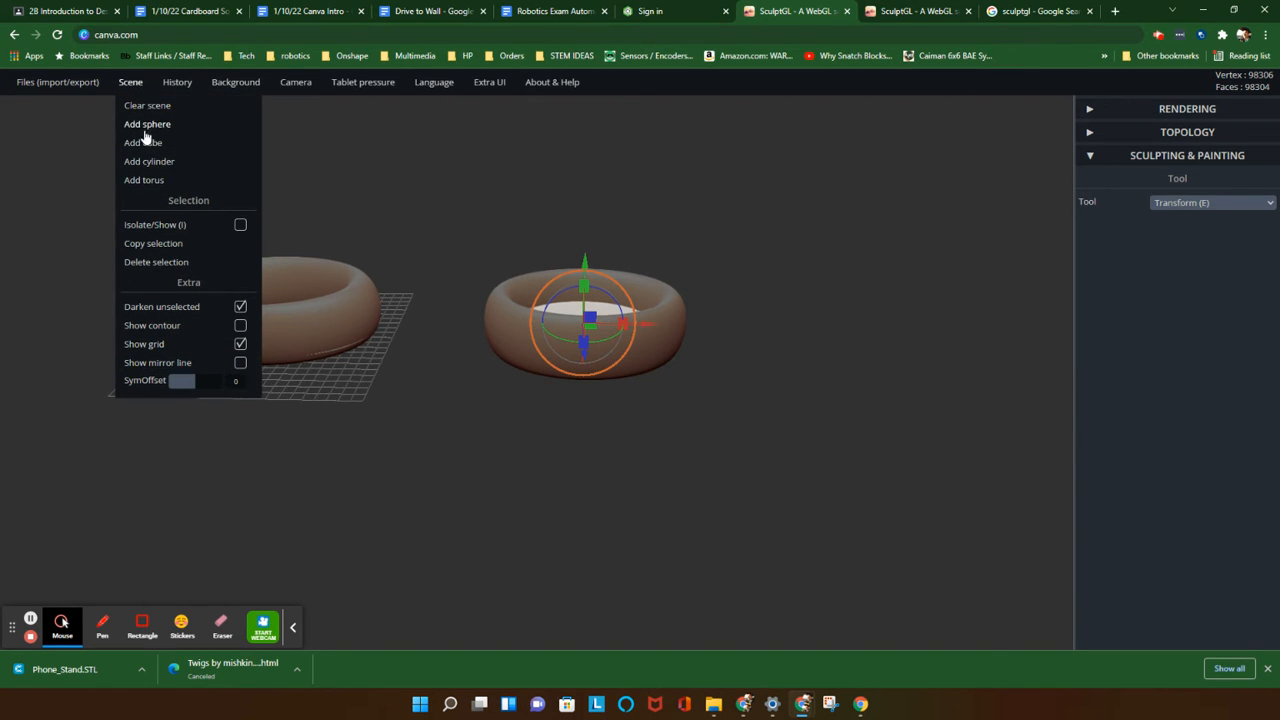
pyautogui.click(142, 164)
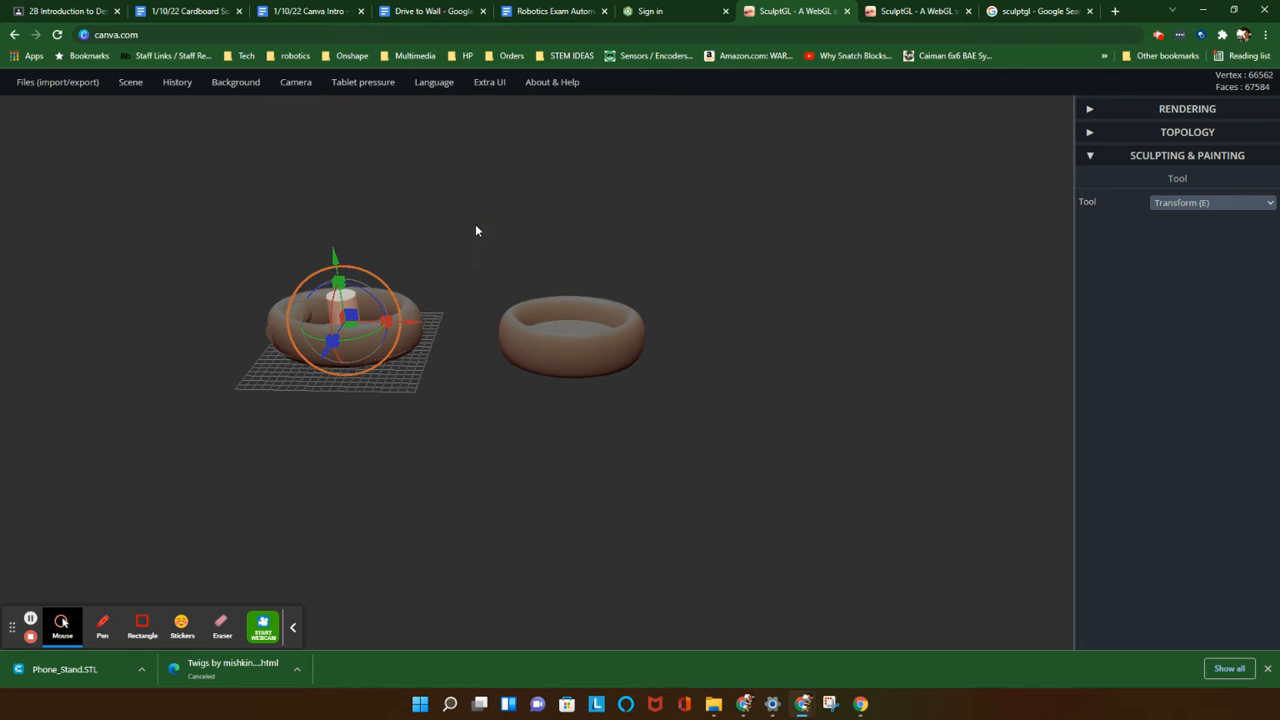
pyautogui.moveTo(416, 326); pyautogui.dragTo(508, 334)
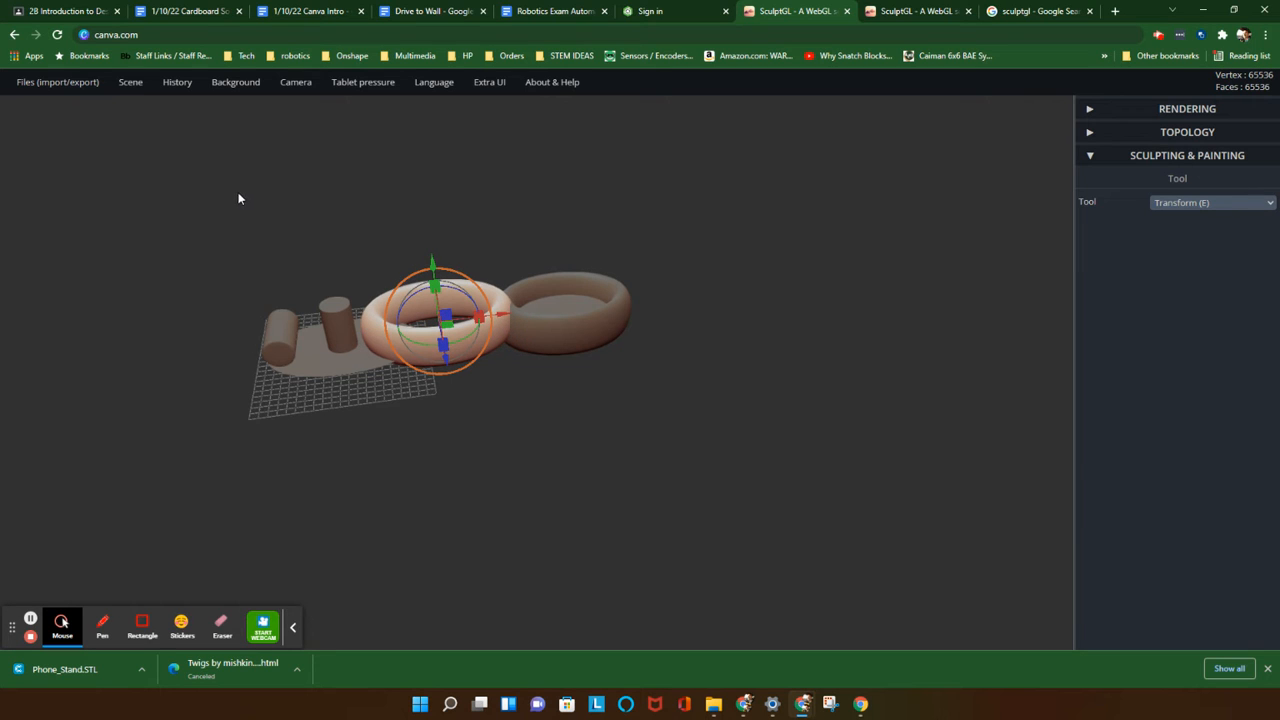
pyautogui.moveTo(172, 82)
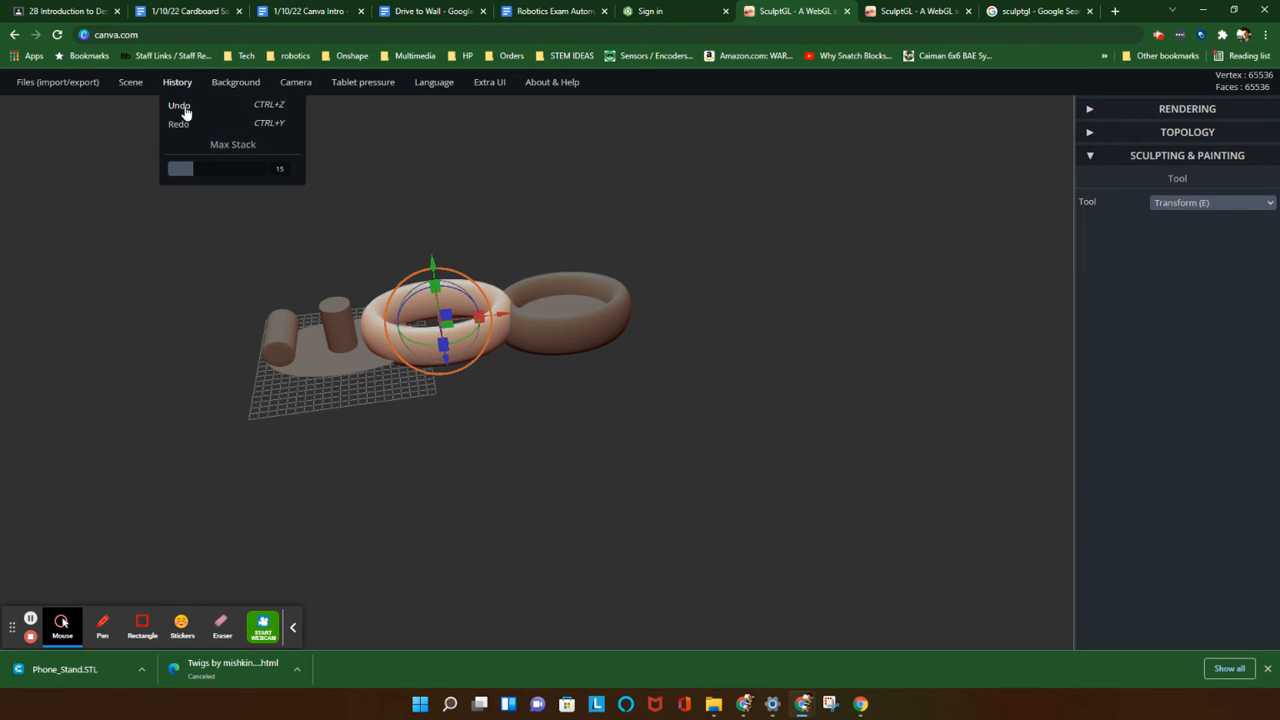
pyautogui.click(162, 106)
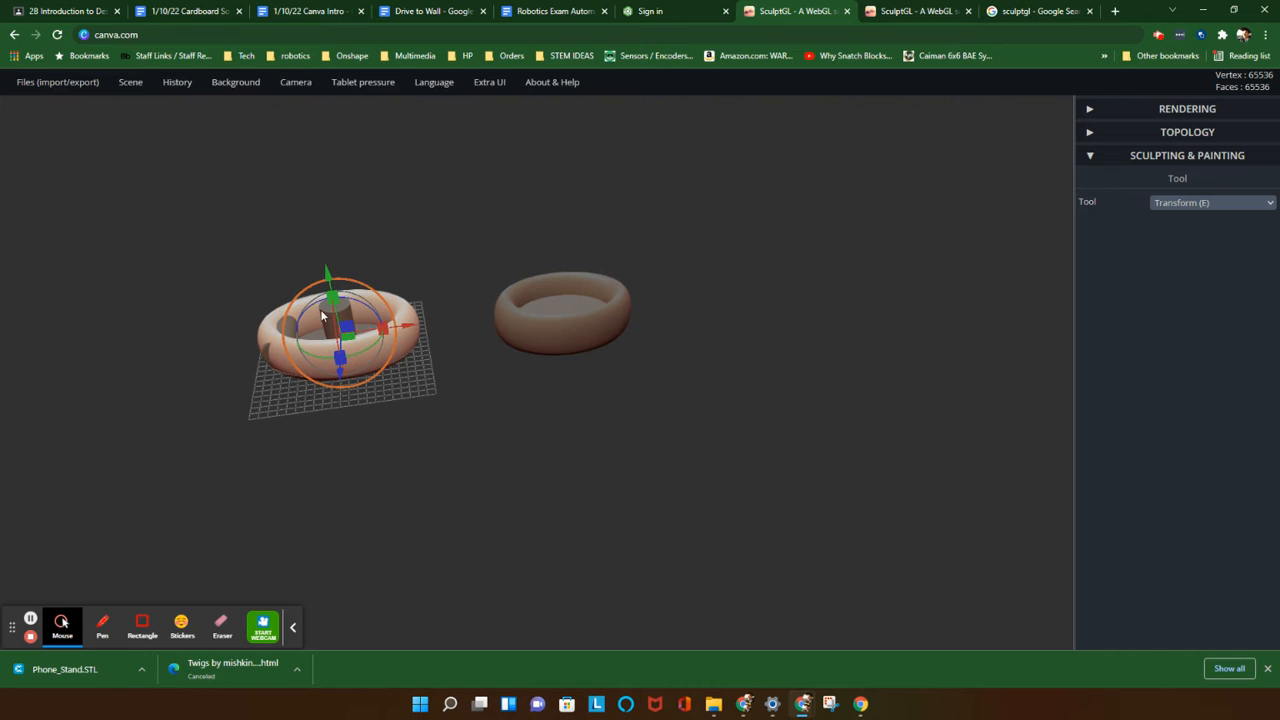
pyautogui.moveTo(400, 329); pyautogui.dragTo(503, 334)
pyautogui.press('ctrl')
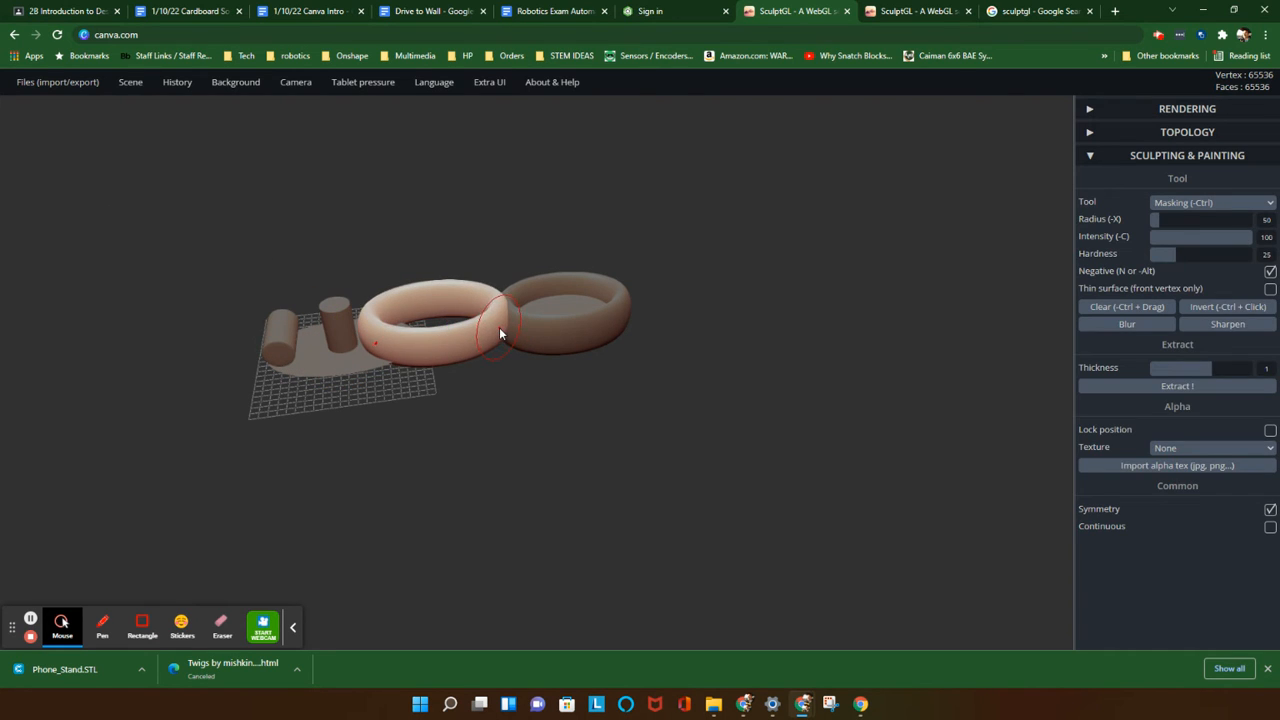
pyautogui.hotkey('ctrl', 'z')
pyautogui.hotkey('ctrl', 'z')
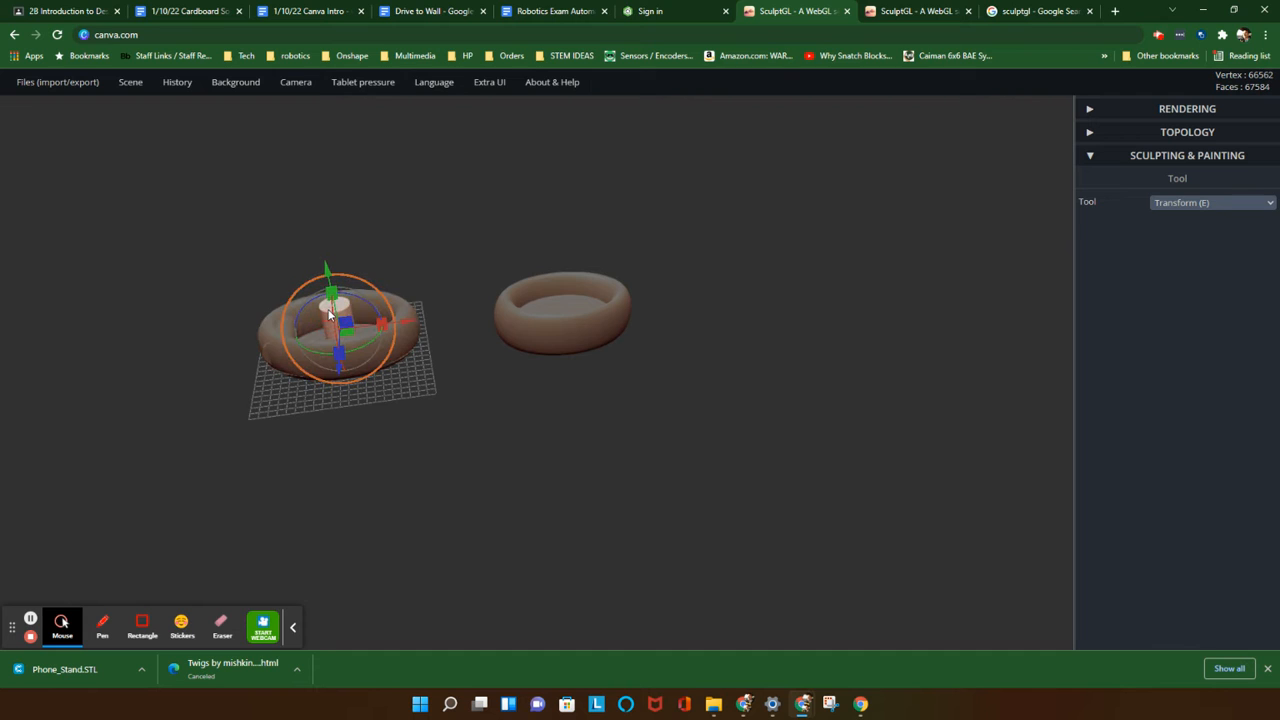
# Move the new cylinder along its red axis off the grid into the gap between the two oval ring models
pyautogui.scroll(4, 341, 310)
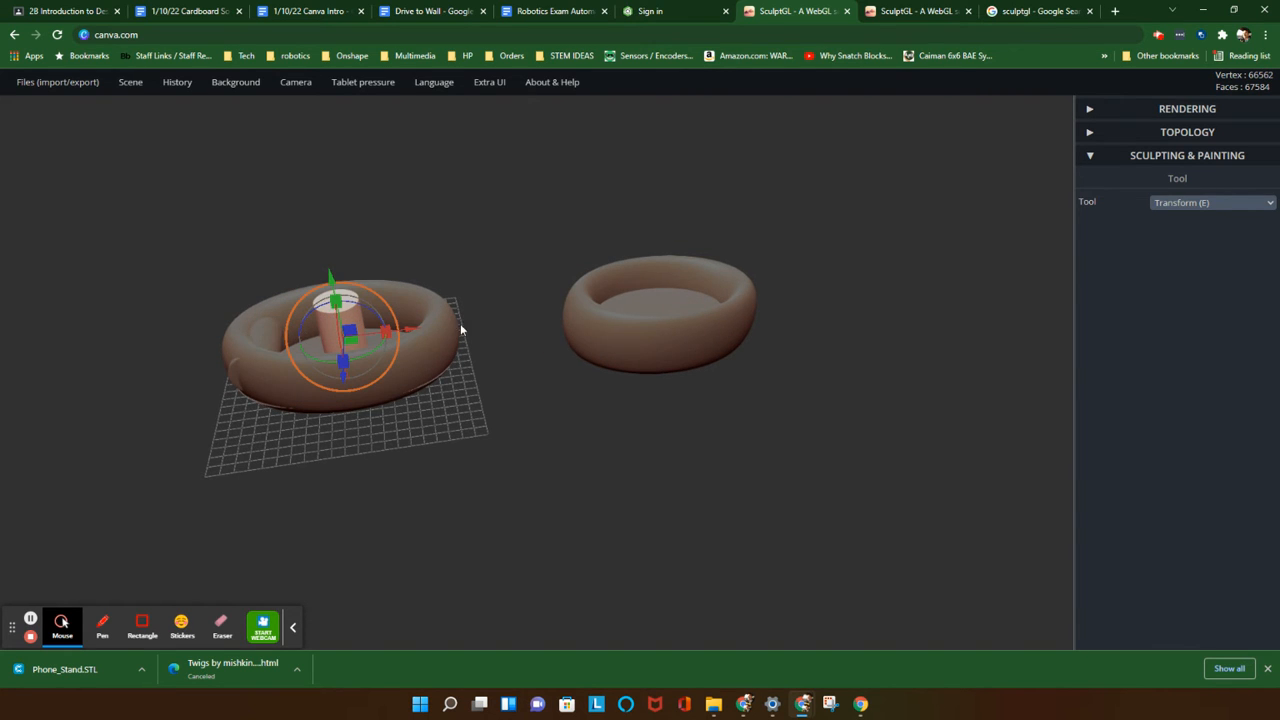
pyautogui.scroll(3, 340, 305)
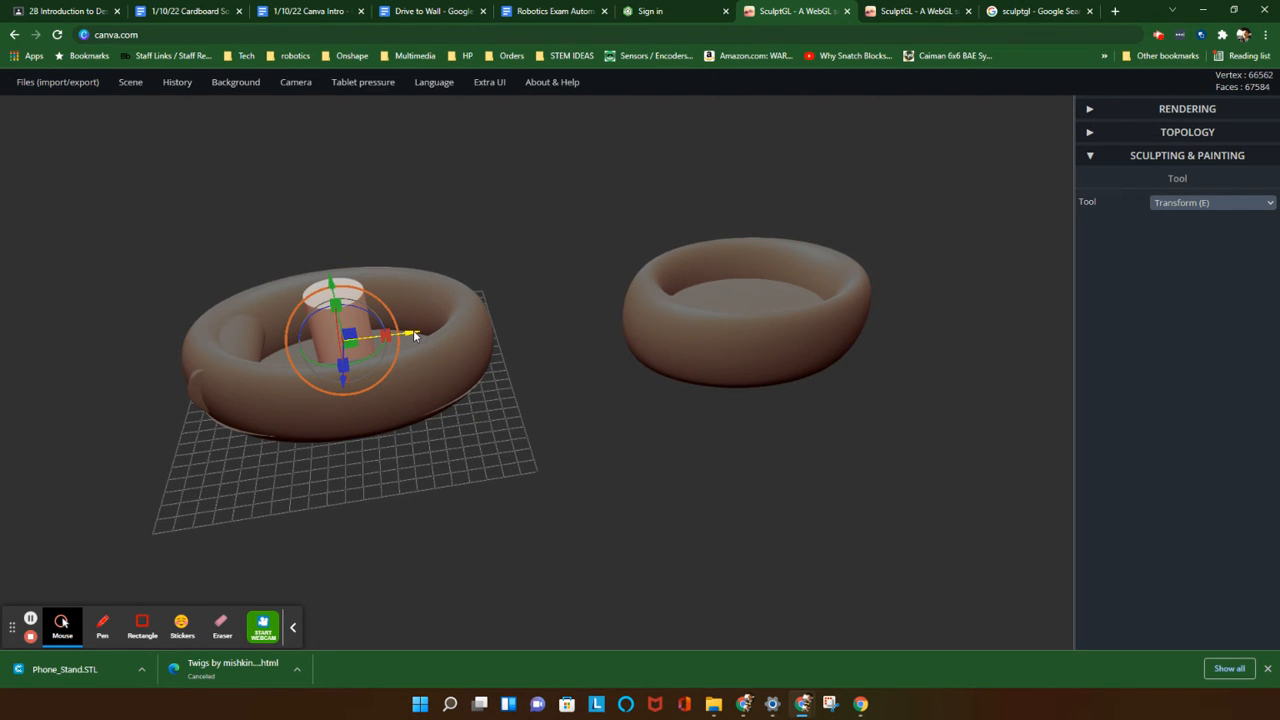
pyautogui.moveTo(414, 336); pyautogui.dragTo(590, 314)
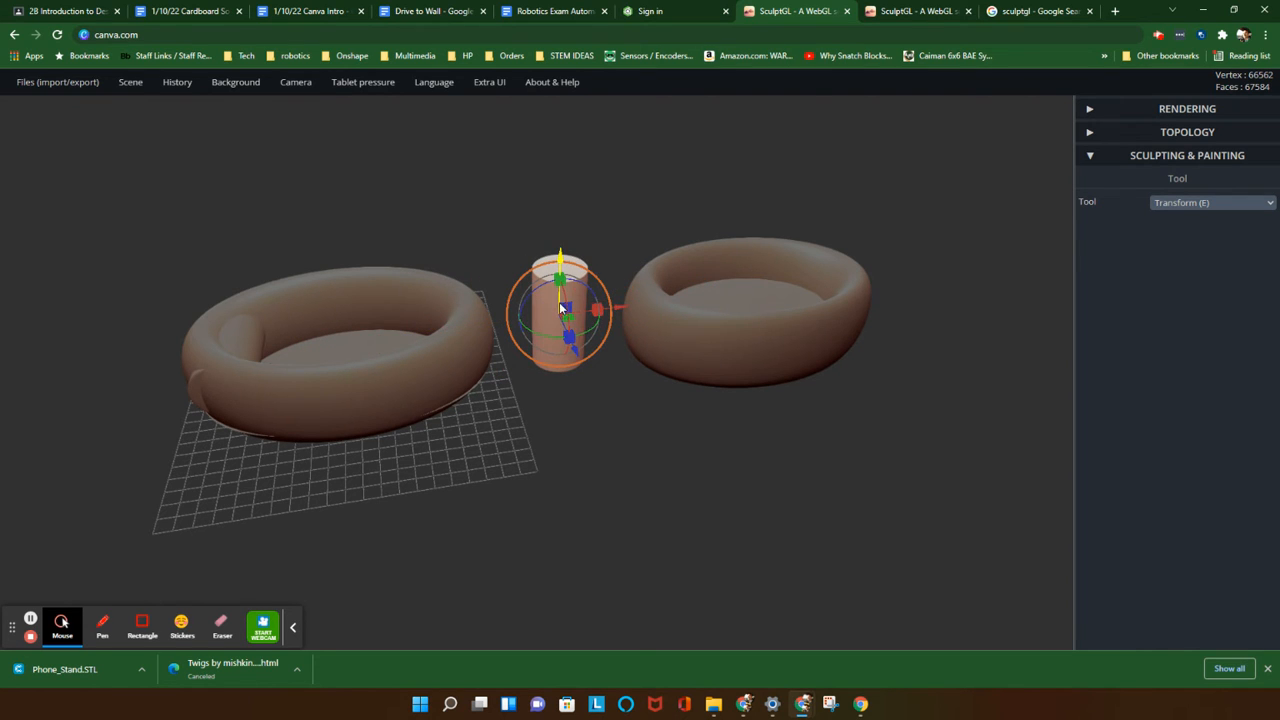
# Rotate the cylinder between the two ring models so that it lies on its side
pyautogui.moveTo(563, 306); pyautogui.dragTo(629, 300, button='right')
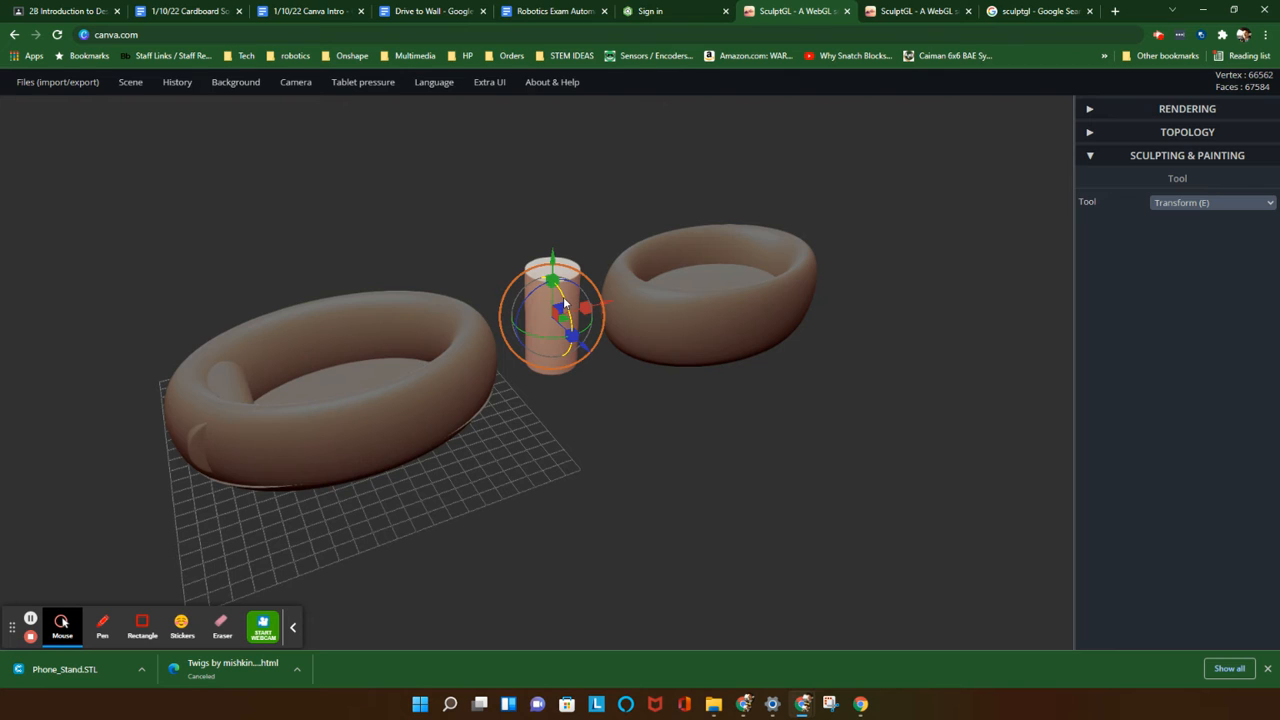
pyautogui.moveTo(563, 303); pyautogui.dragTo(482, 246)
pyautogui.moveTo(536, 253); pyautogui.dragTo(365, 372, button='right')
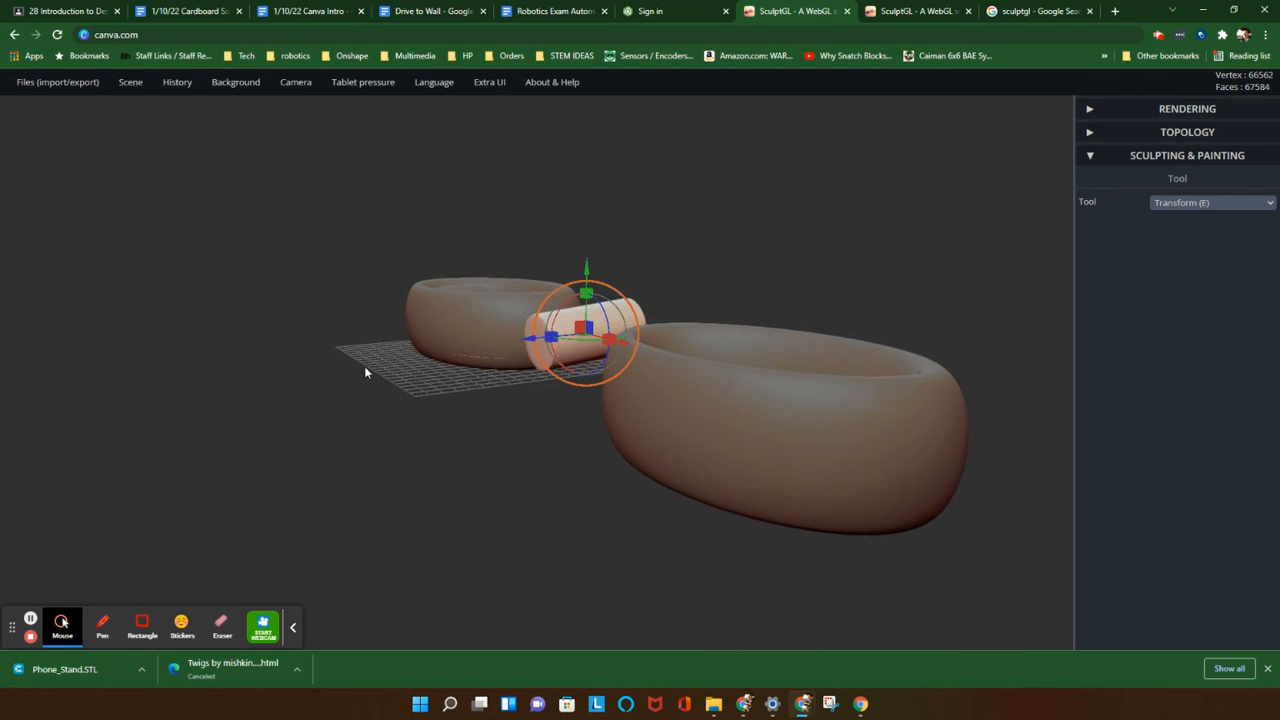
# Scale the sideways cylinder between the two ring models to make it wider
pyautogui.click(557, 317)
pyautogui.moveTo(557, 317); pyautogui.dragTo(531, 344)
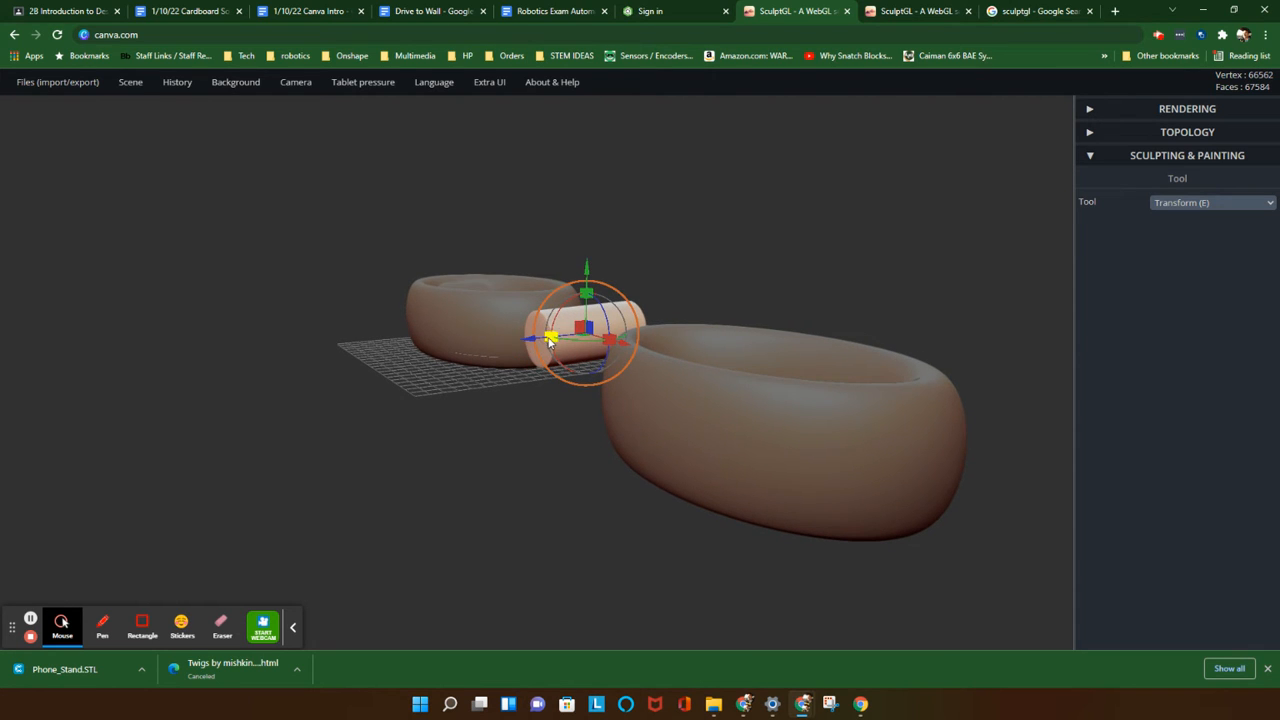
pyautogui.moveTo(553, 337); pyautogui.dragTo(629, 352)
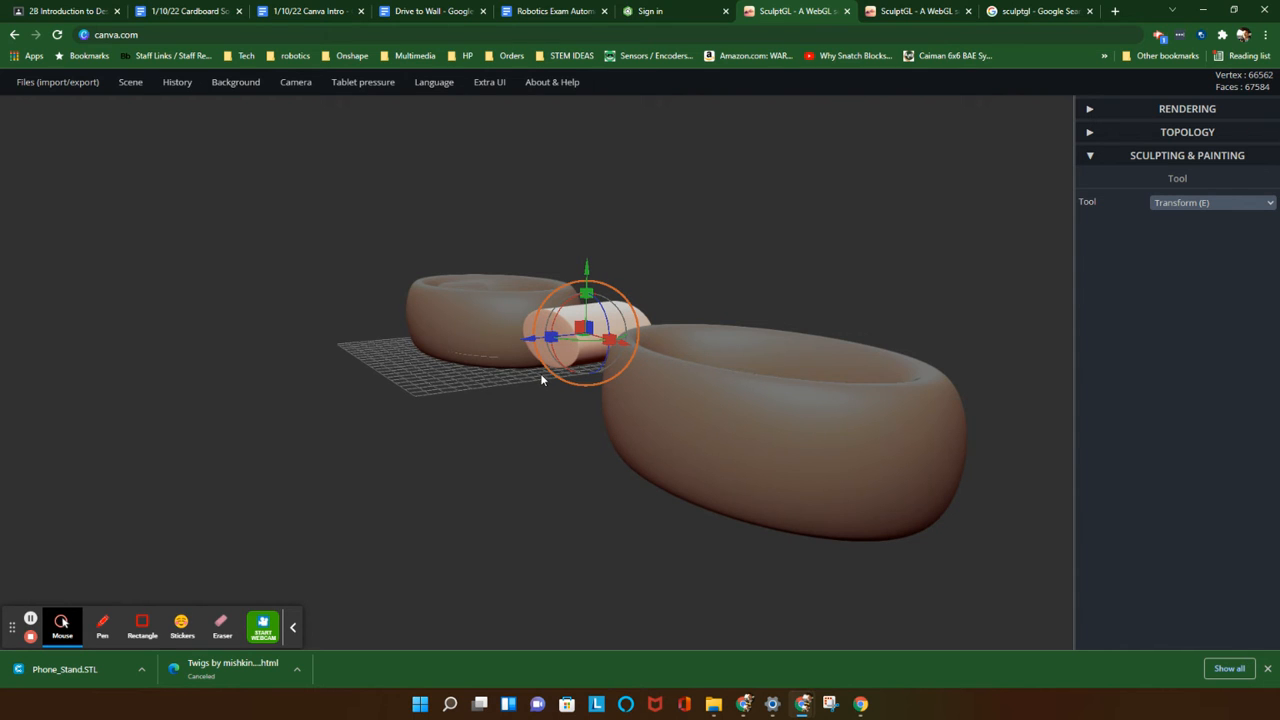
# Move the cylinder along its red axis into the near end of the new ring and slightly adjust its height and width
pyautogui.moveTo(542, 376); pyautogui.dragTo(730, 400)
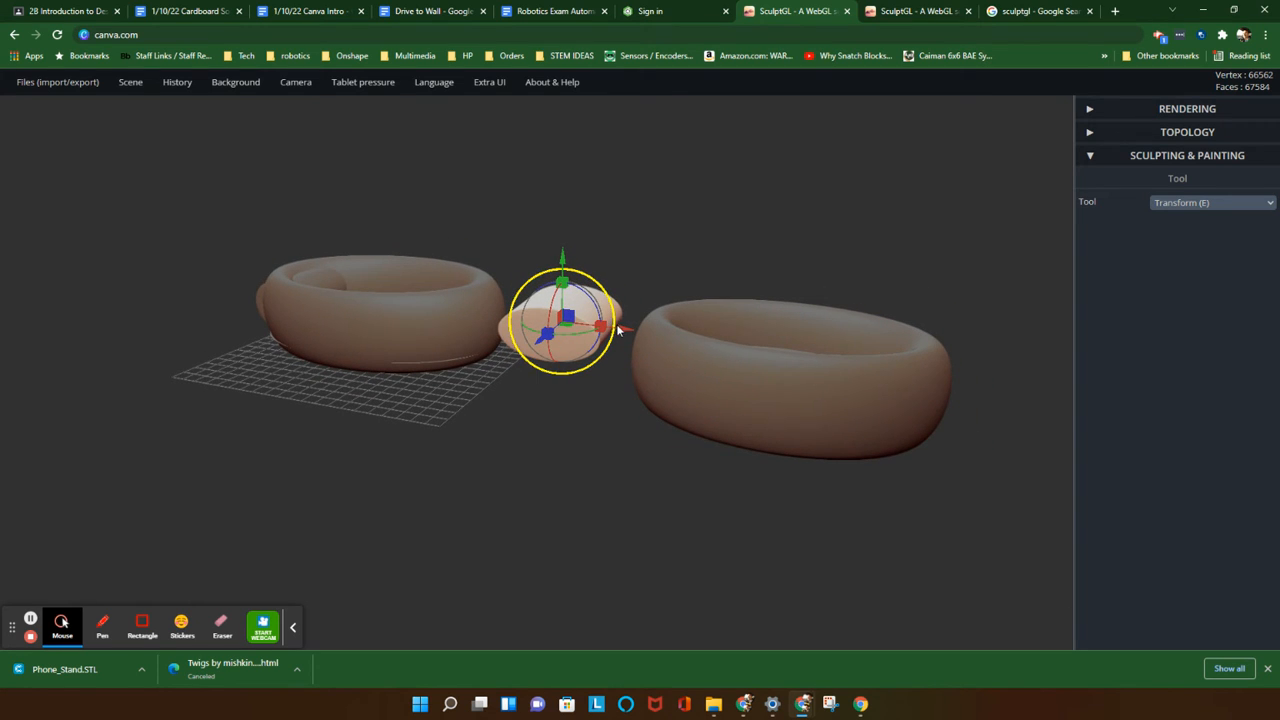
pyautogui.moveTo(618, 330); pyautogui.dragTo(756, 349)
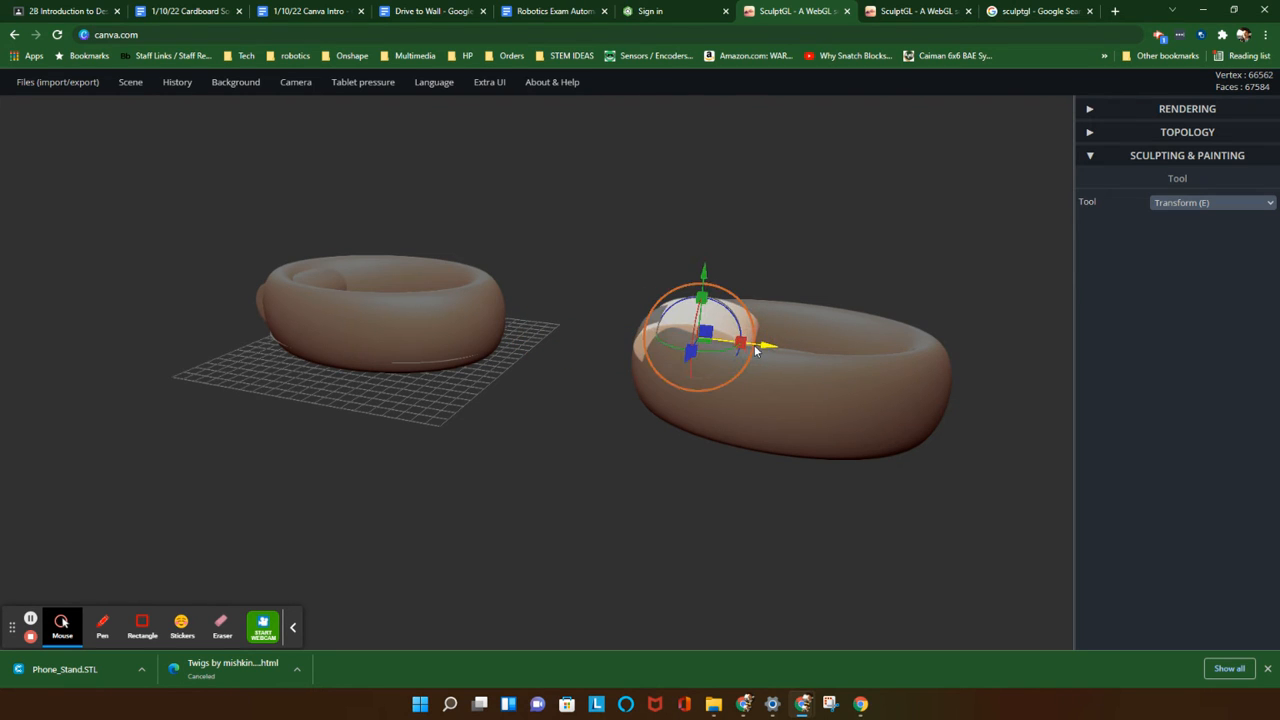
pyautogui.moveTo(701, 299); pyautogui.dragTo(702, 303)
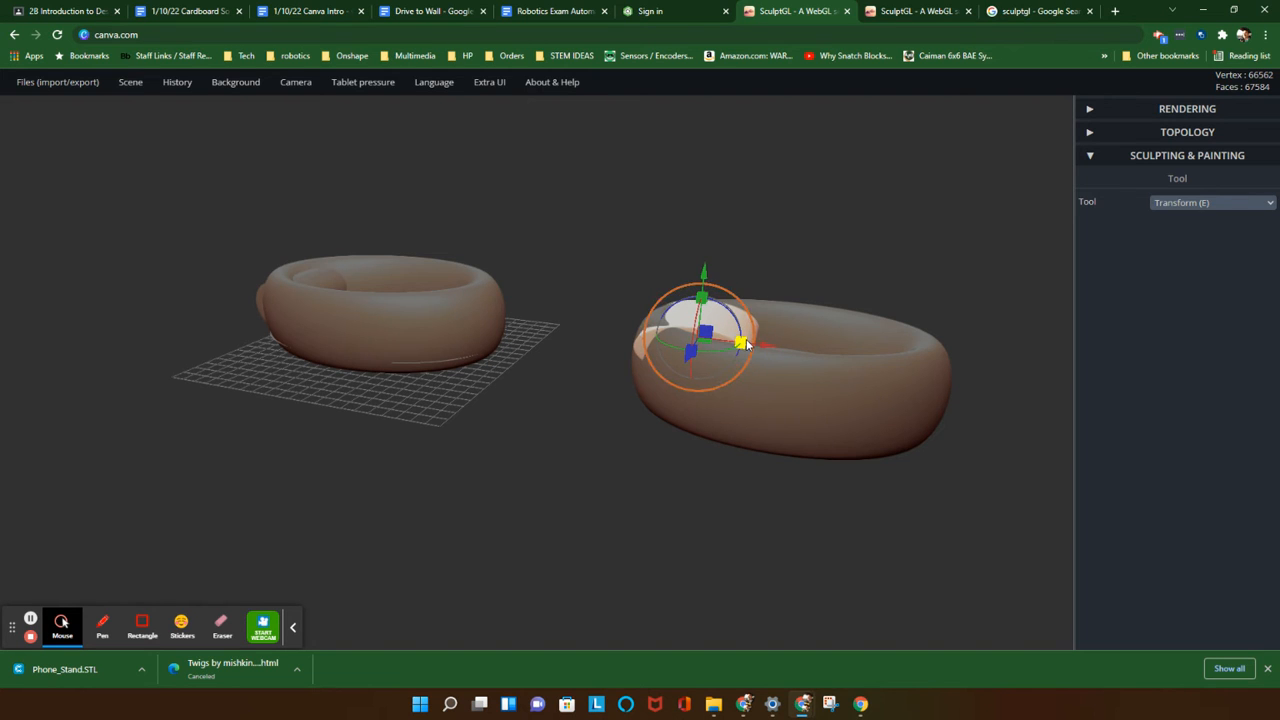
pyautogui.moveTo(741, 344); pyautogui.dragTo(737, 344)
pyautogui.press('ctrl')
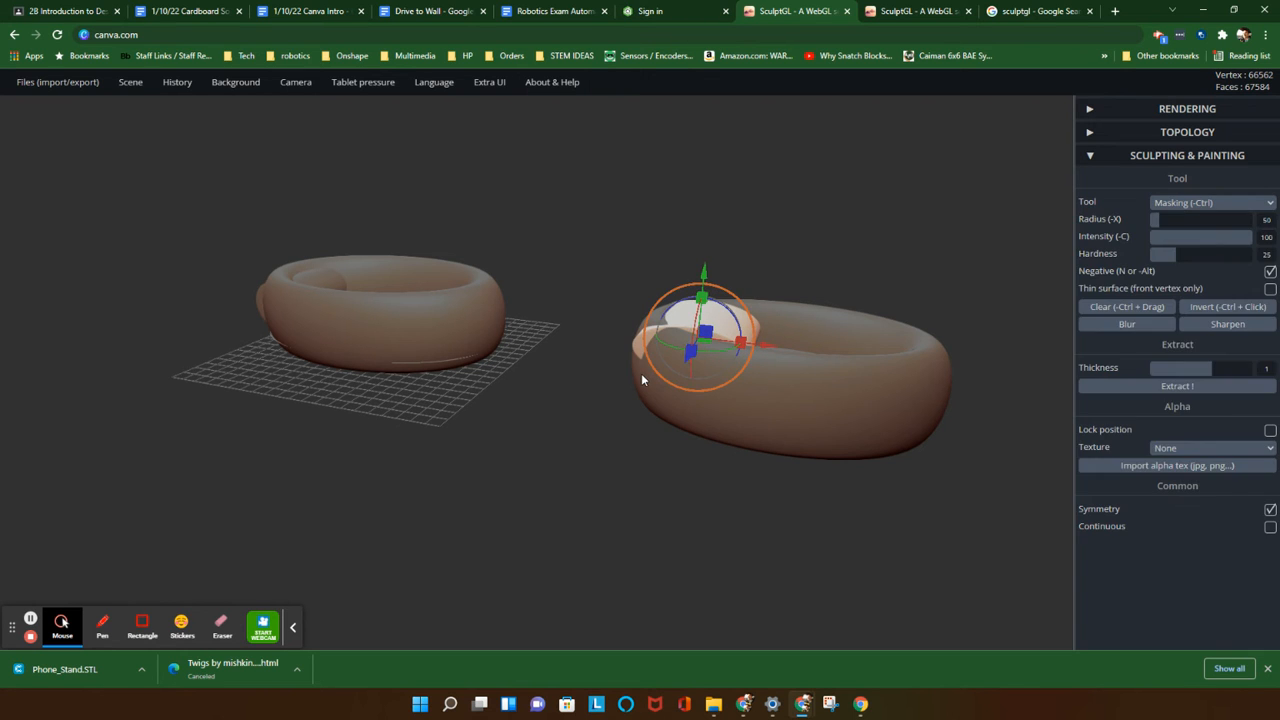
pyautogui.scroll(-3, 550, 380)
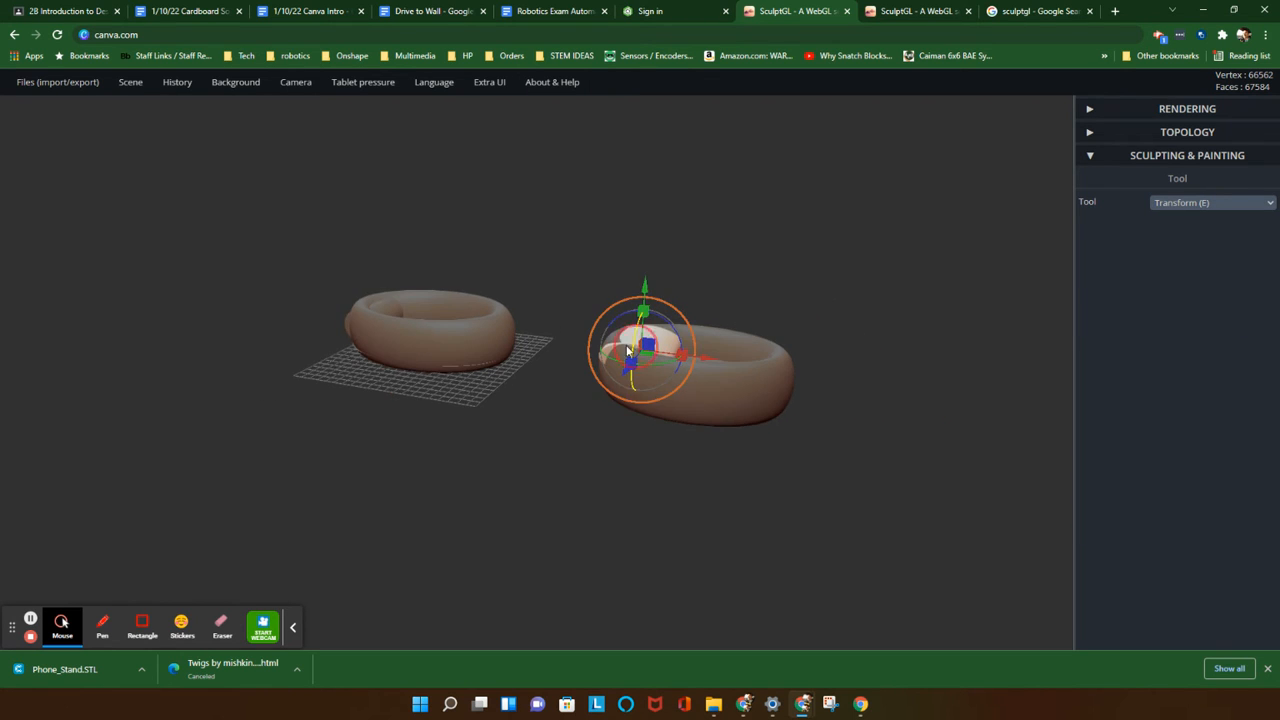
pyautogui.moveTo(500, 385); pyautogui.dragTo(478, 438)
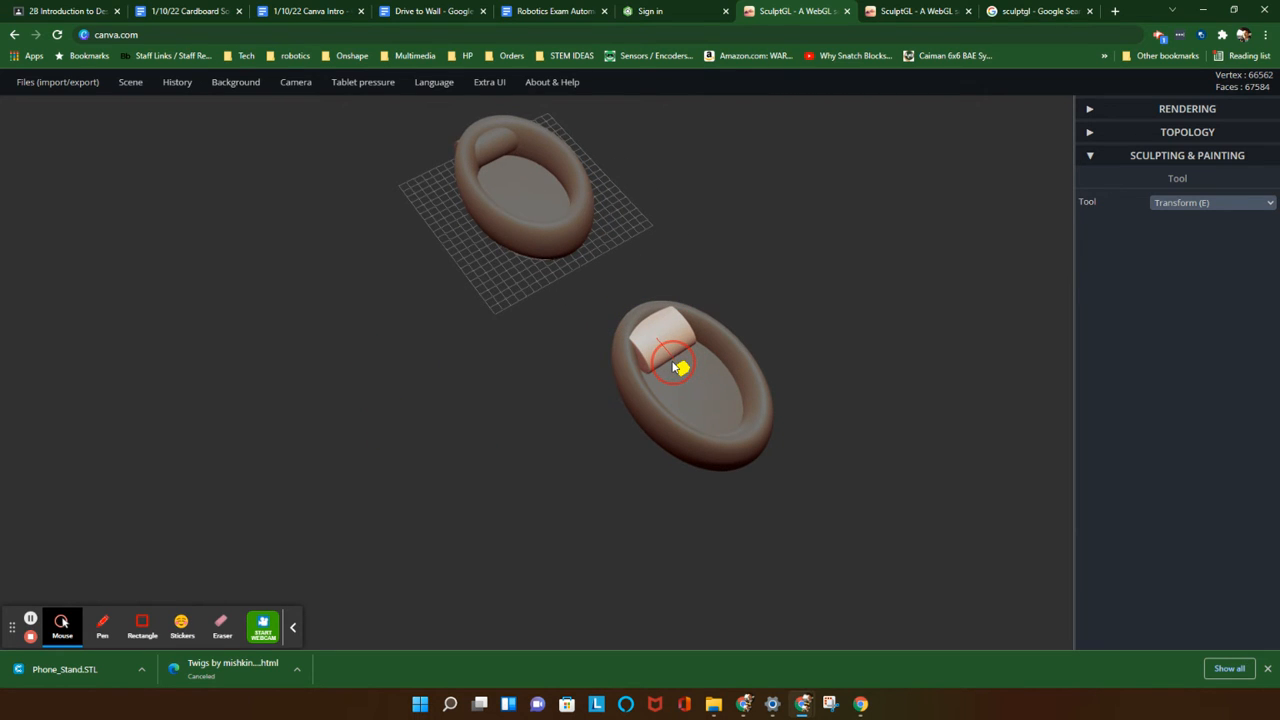
pyautogui.click(677, 366)
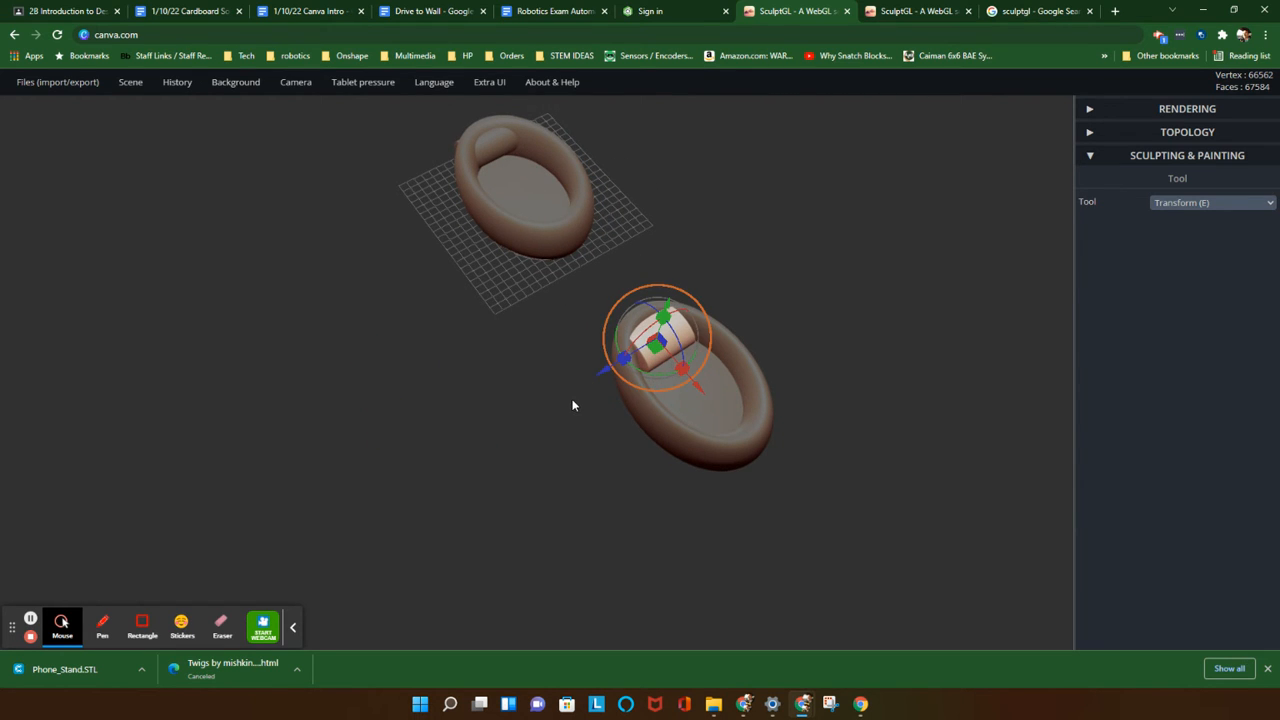
pyautogui.moveTo(573, 405); pyautogui.dragTo(604, 389)
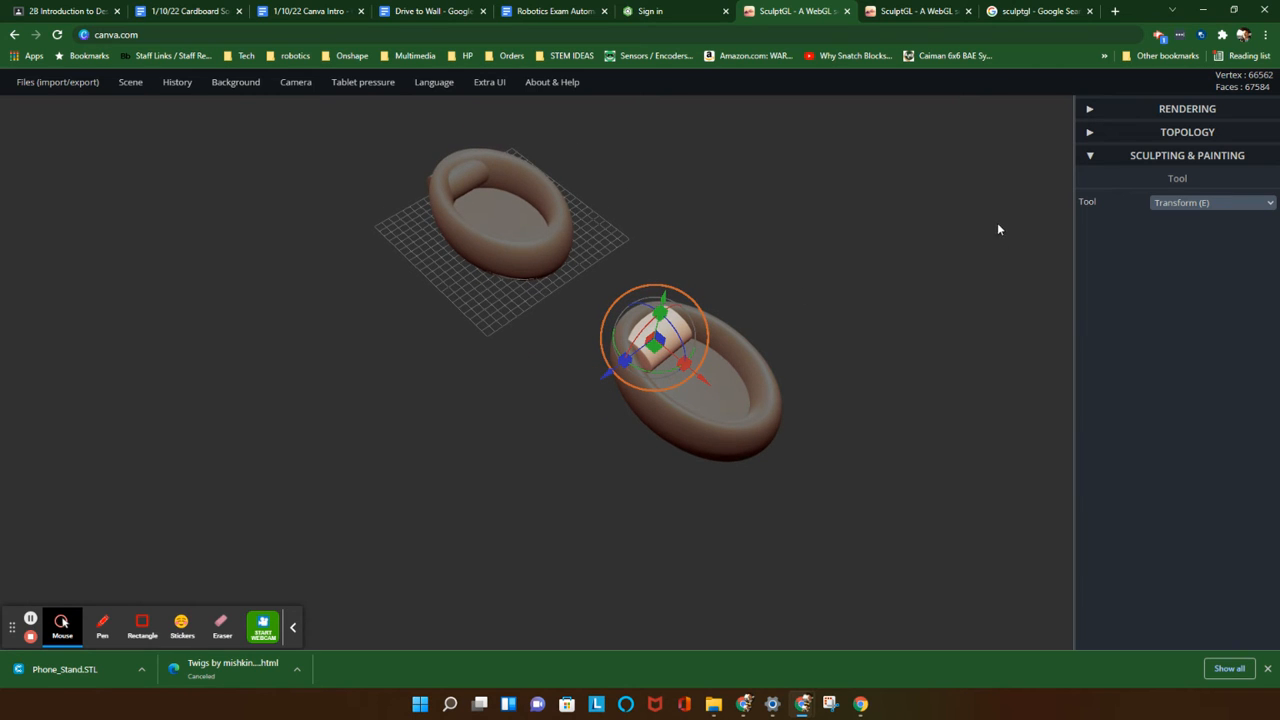
# Copy the cylinder inside the new ring and move the copy along its blue axis outside the ring
pyautogui.click(1161, 202)
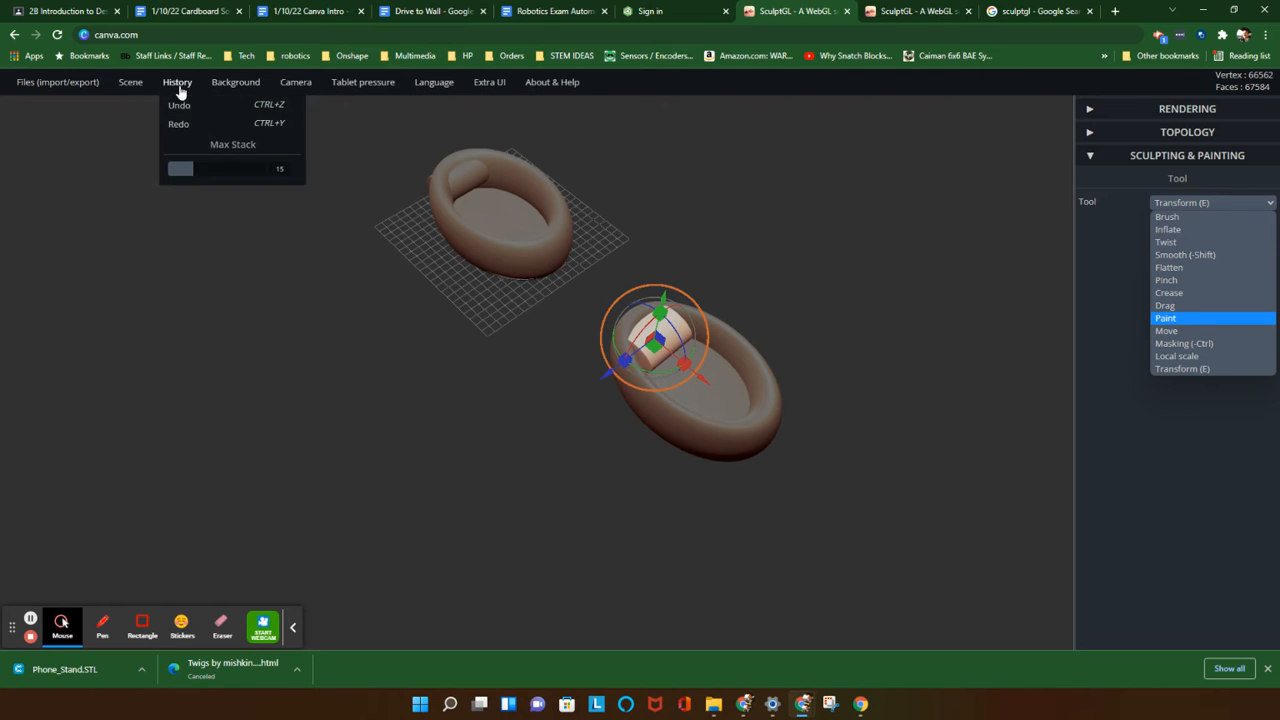
pyautogui.moveTo(131, 86)
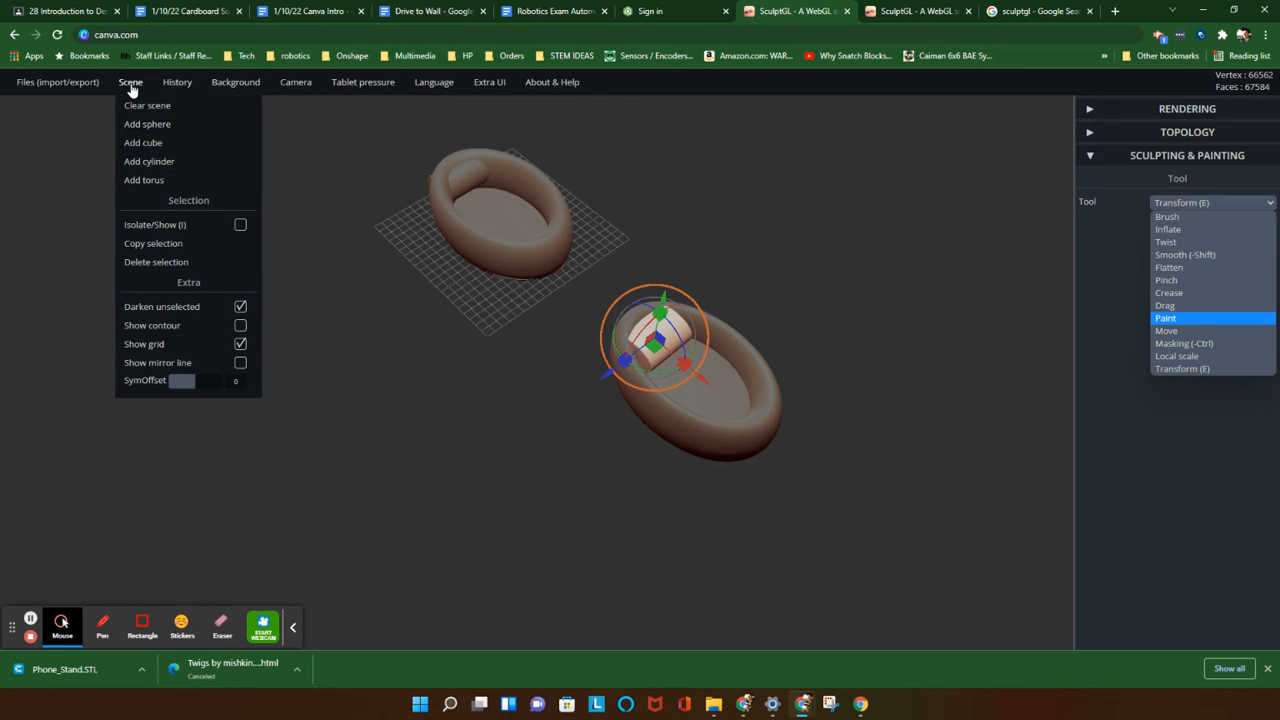
pyautogui.click(153, 249)
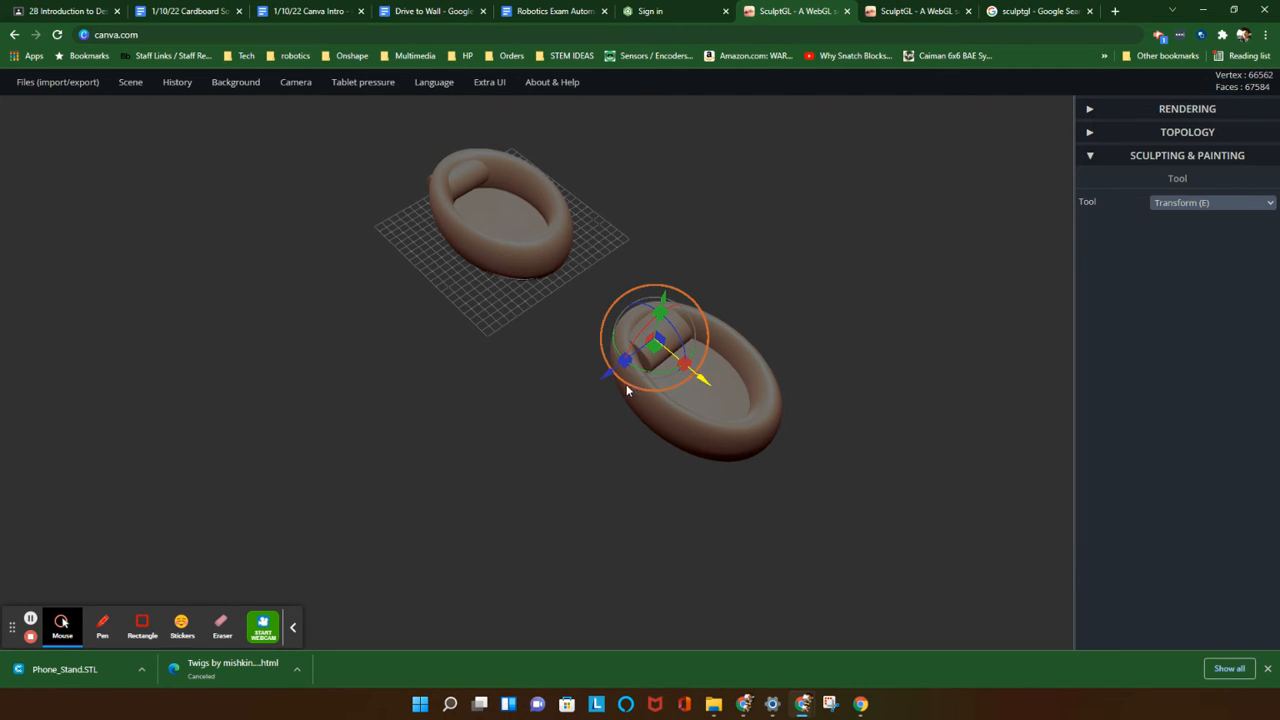
pyautogui.moveTo(608, 372); pyautogui.dragTo(537, 422)
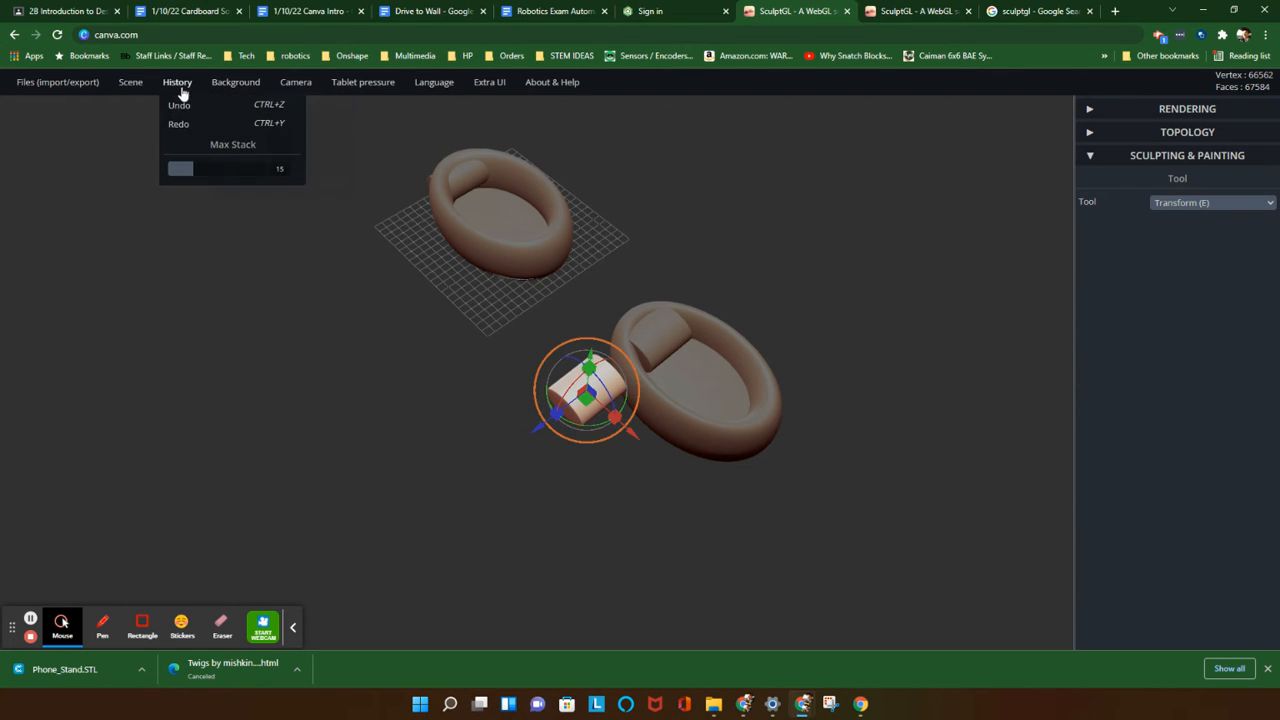
# Copy the cylinder lying outside the ring and move the duplicate along its red axis beside it
pyautogui.moveTo(129, 82)
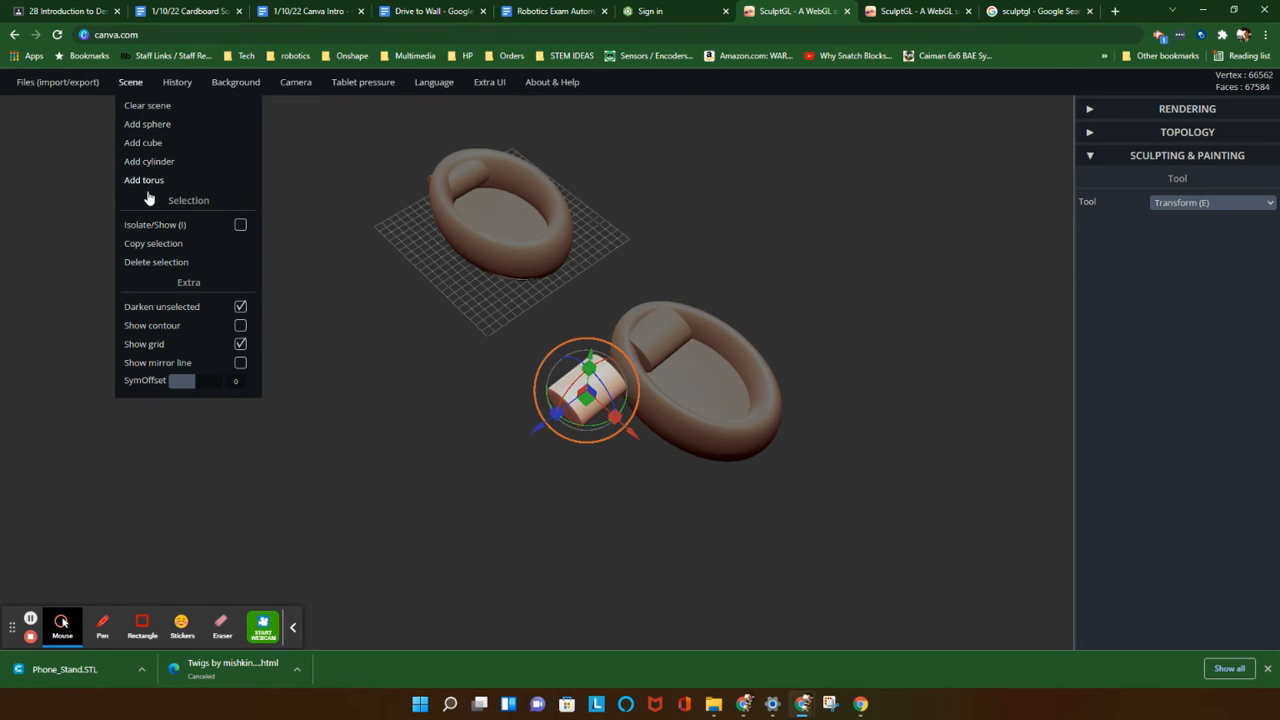
pyautogui.click(156, 249)
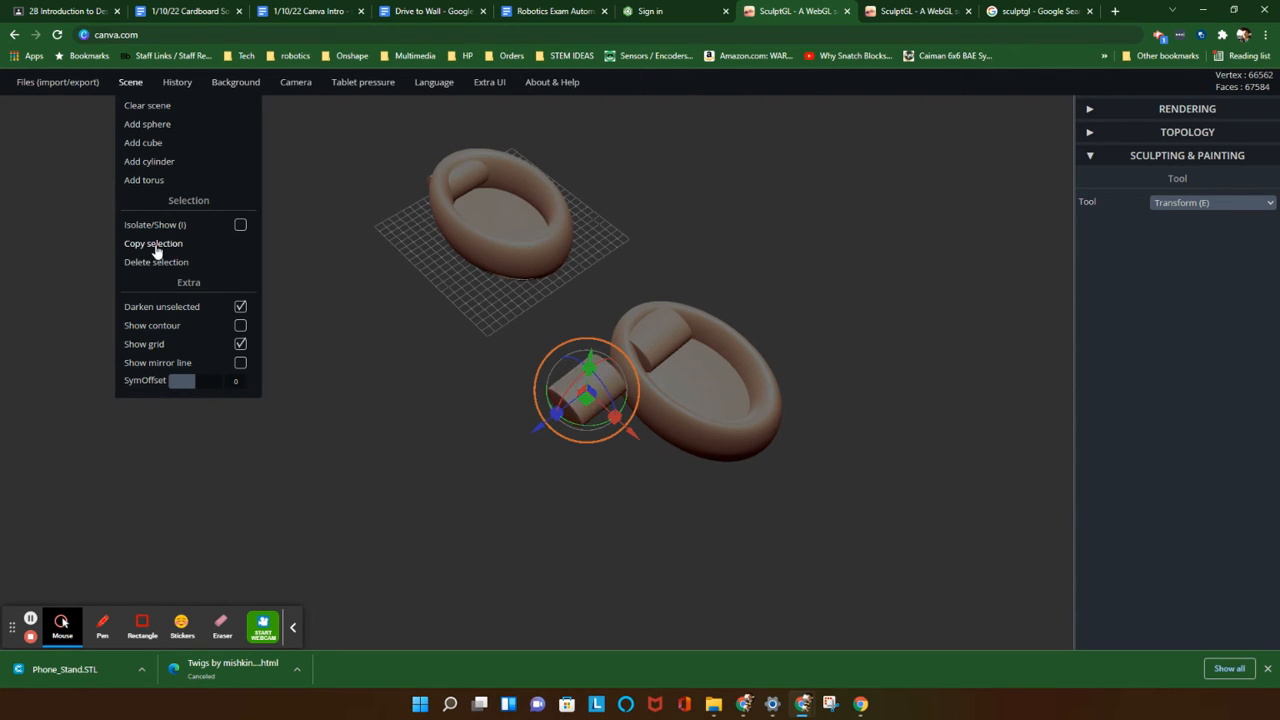
pyautogui.press('ctrl')
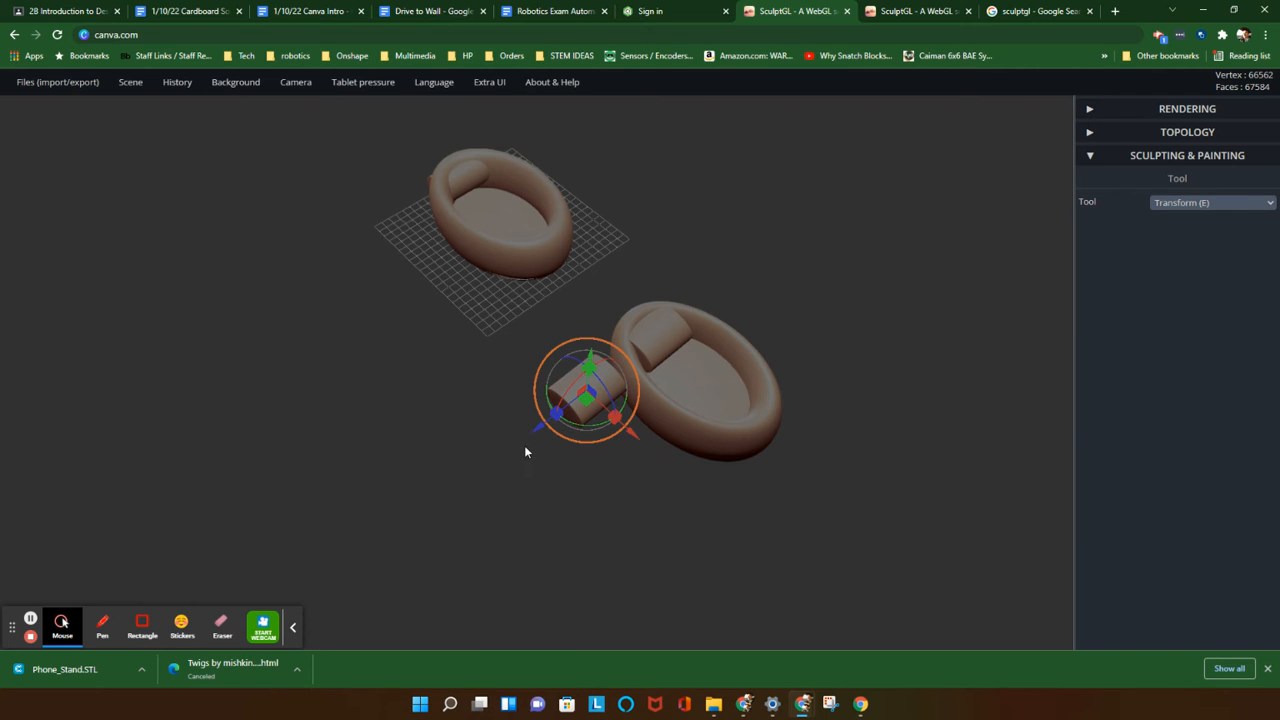
pyautogui.moveTo(628, 428); pyautogui.dragTo(692, 490)
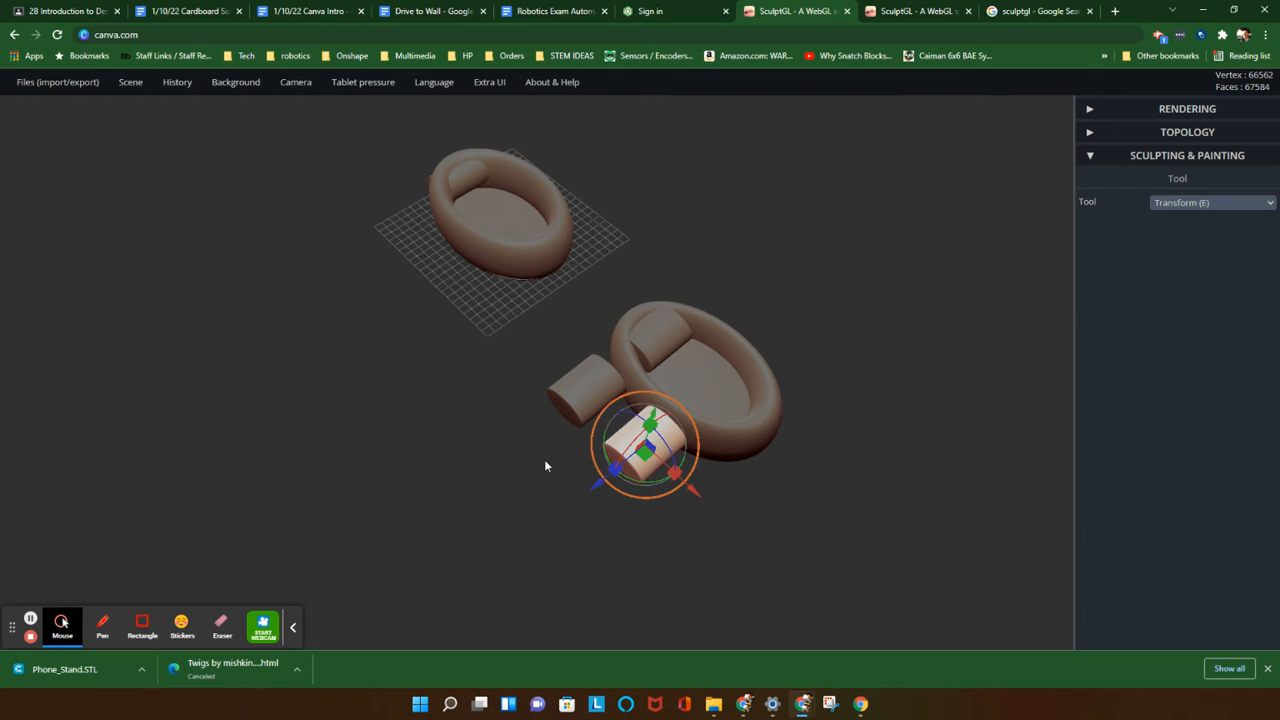
# Shift the second cylinder copy back along its red axis, closer to the first copy
pyautogui.scroll(3, 551, 454)
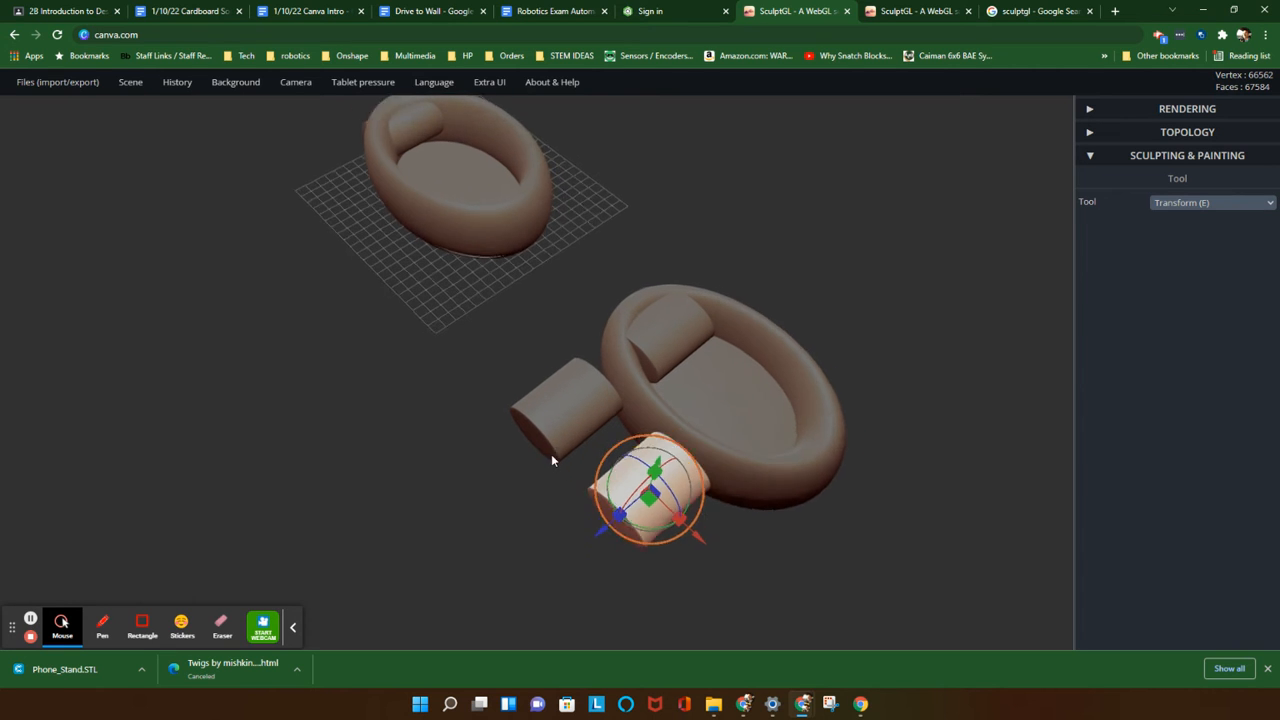
pyautogui.scroll(2, 551, 454)
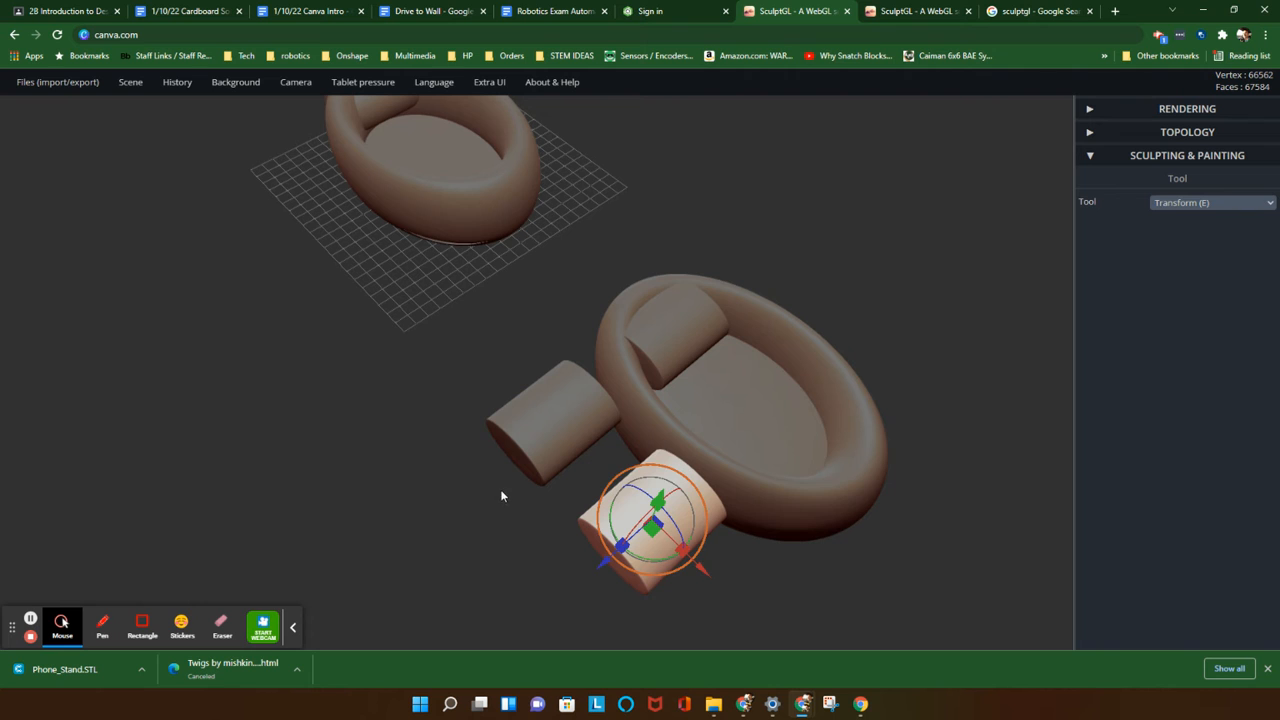
pyautogui.moveTo(502, 496); pyautogui.dragTo(605, 360)
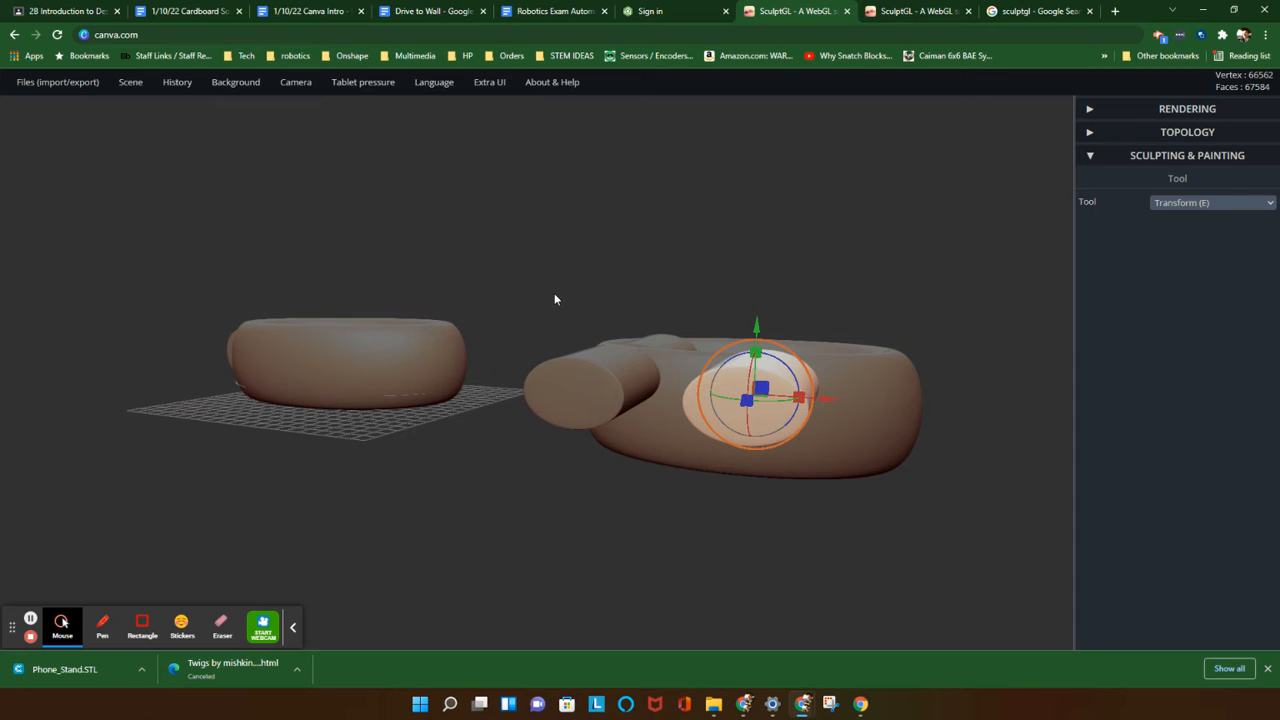
pyautogui.moveTo(830, 401); pyautogui.dragTo(762, 403)
pyautogui.scroll(-5, 790, 390)
pyautogui.scroll(4, 762, 403)
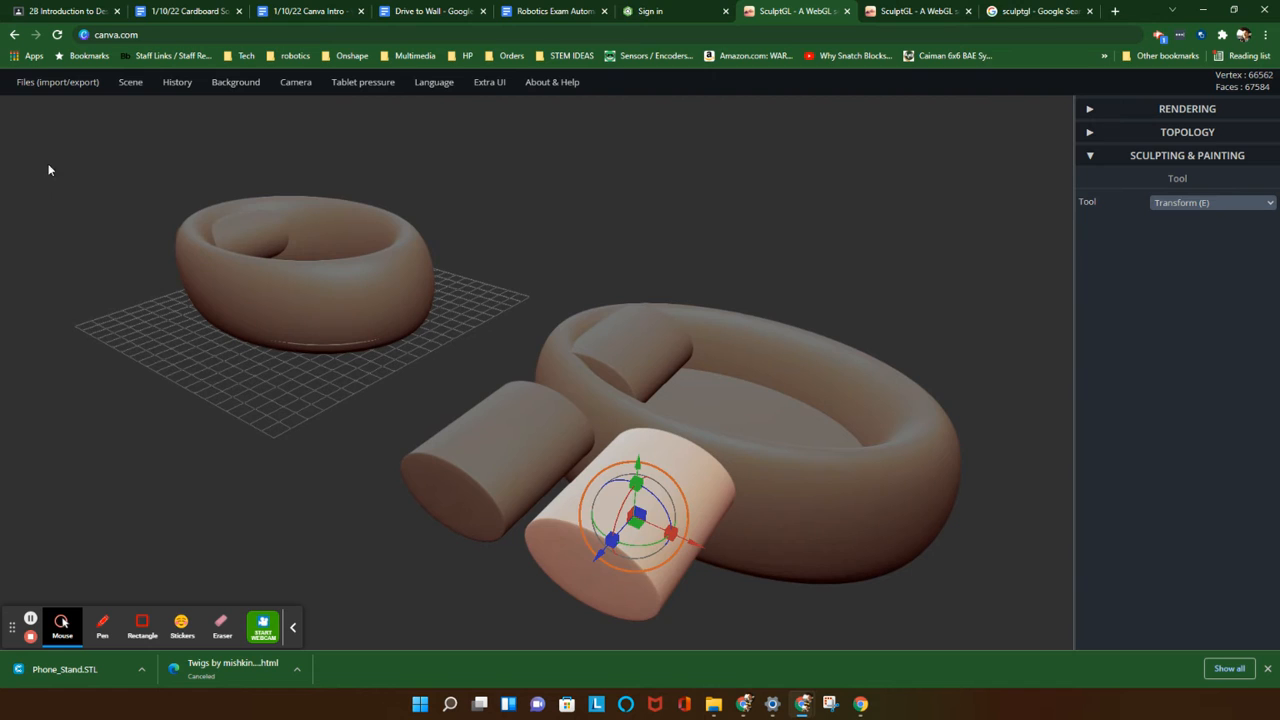
# Save the whole scene as a SculptGL .sgl file and also export it as an .stl file
pyautogui.moveTo(48, 83)
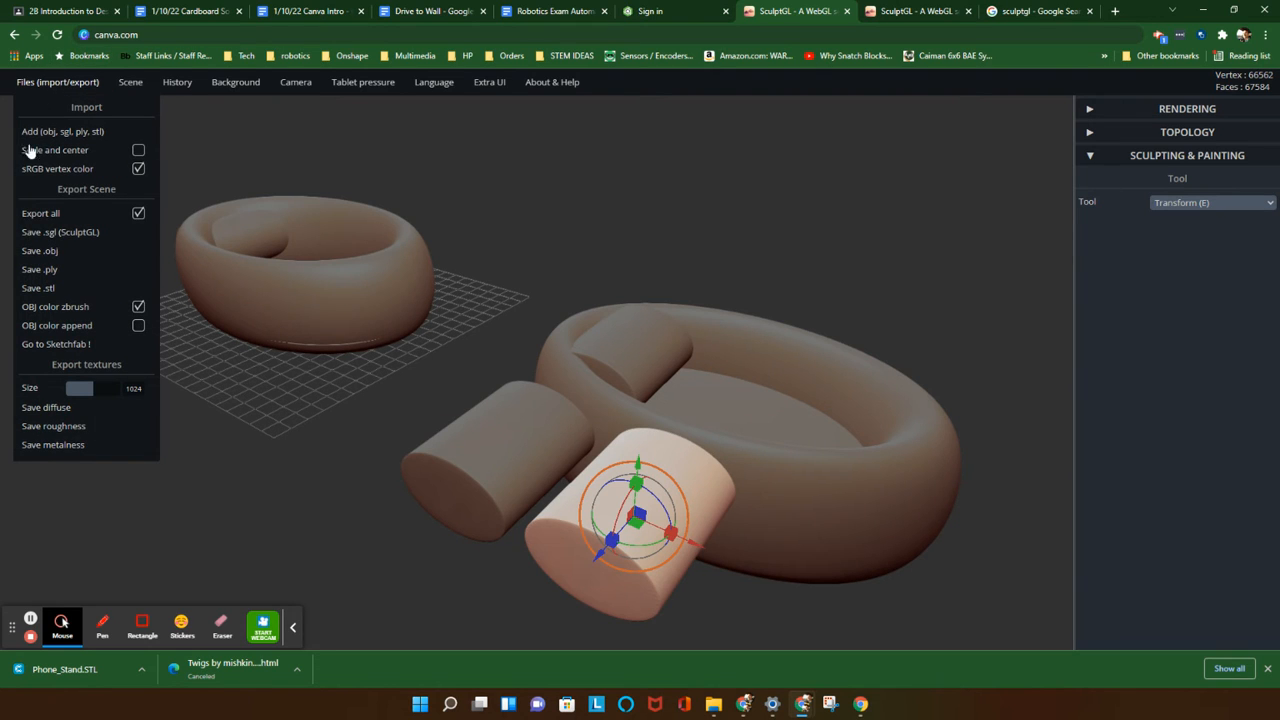
pyautogui.click(37, 238)
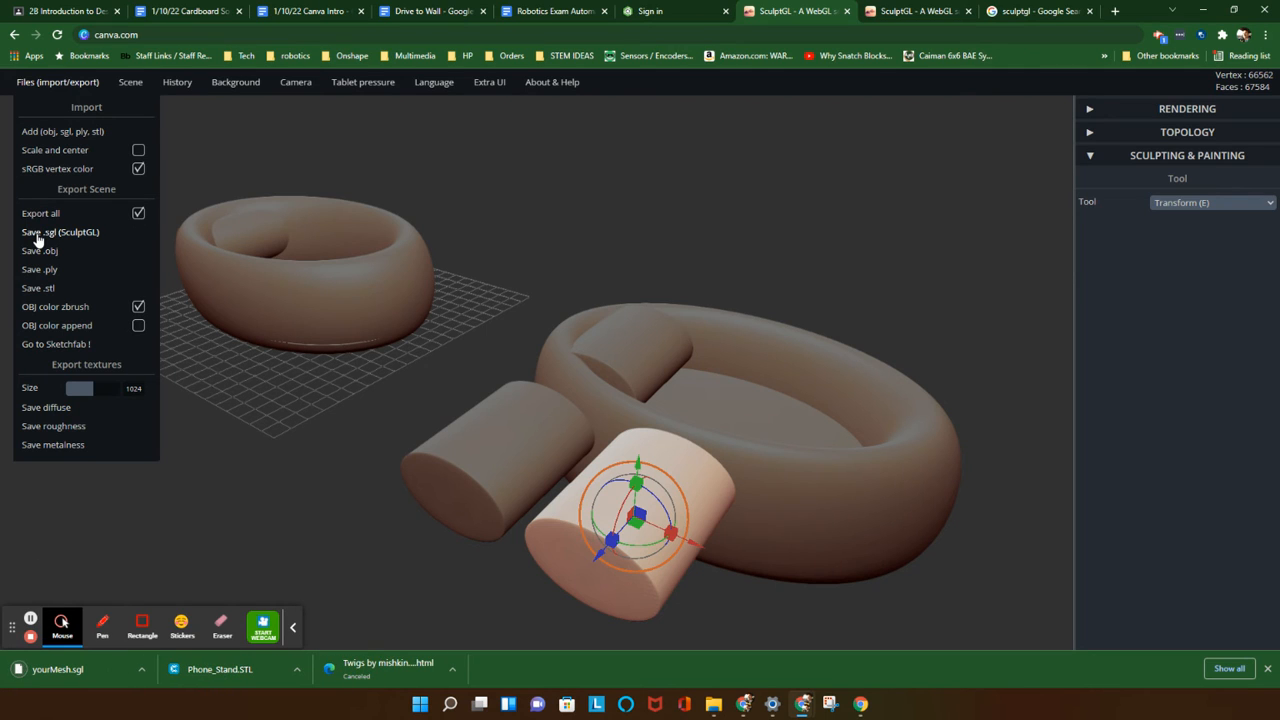
pyautogui.click(145, 673)
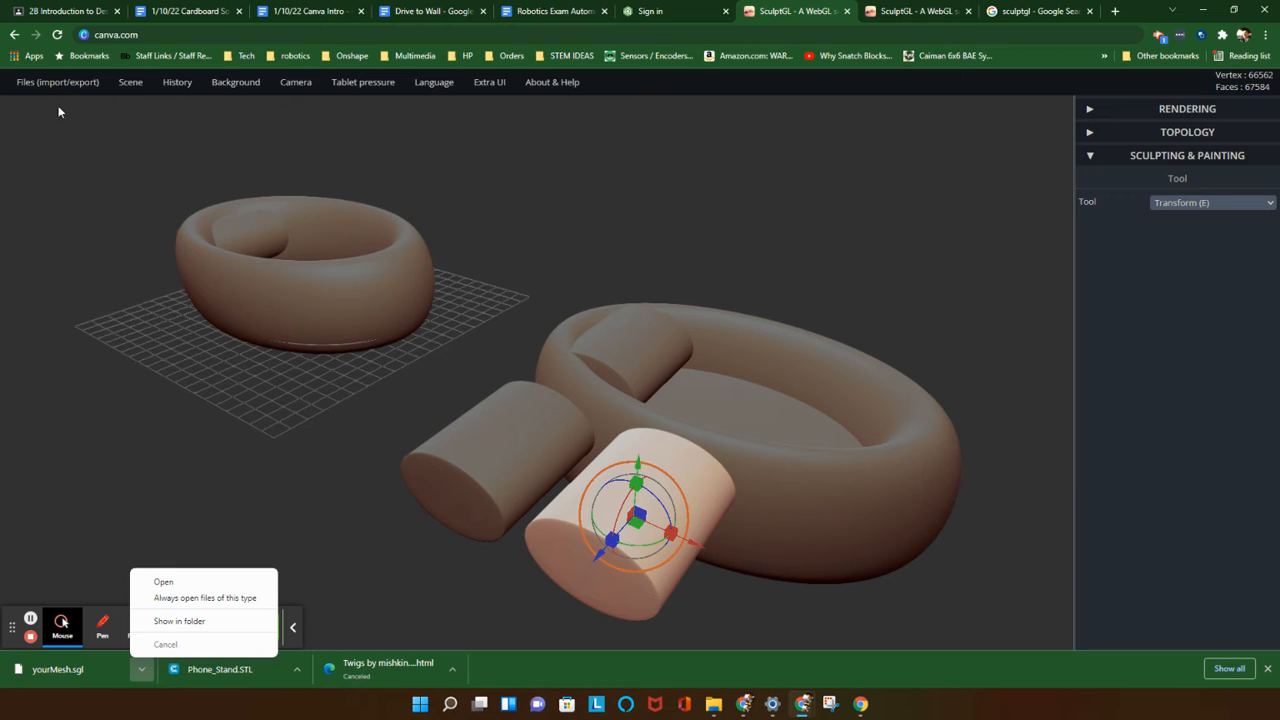
pyautogui.click(55, 80)
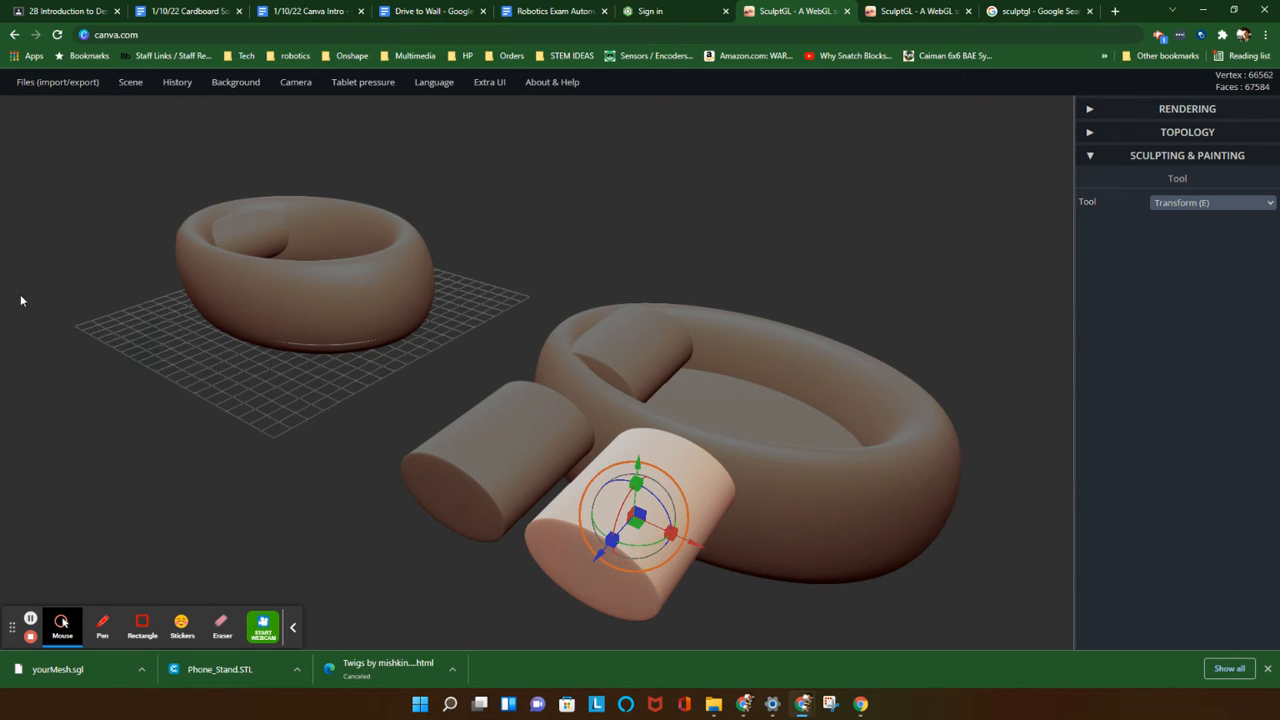
pyautogui.moveTo(28, 82)
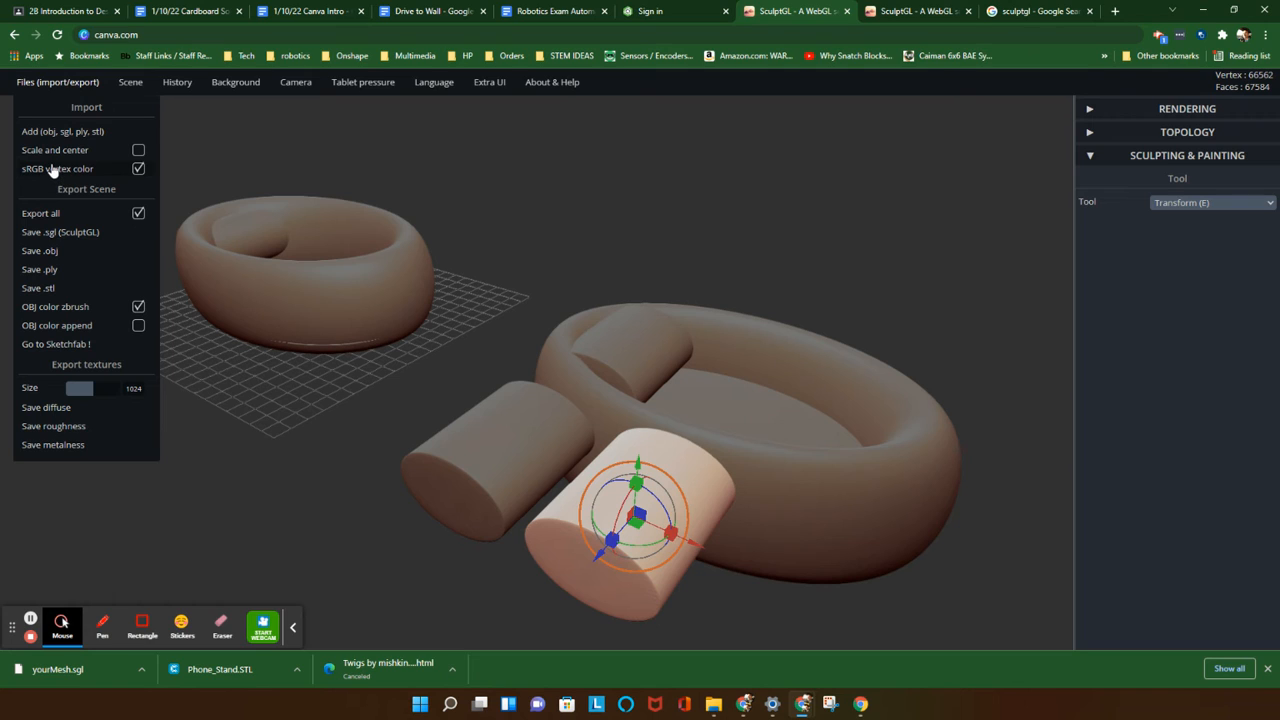
pyautogui.click(44, 292)
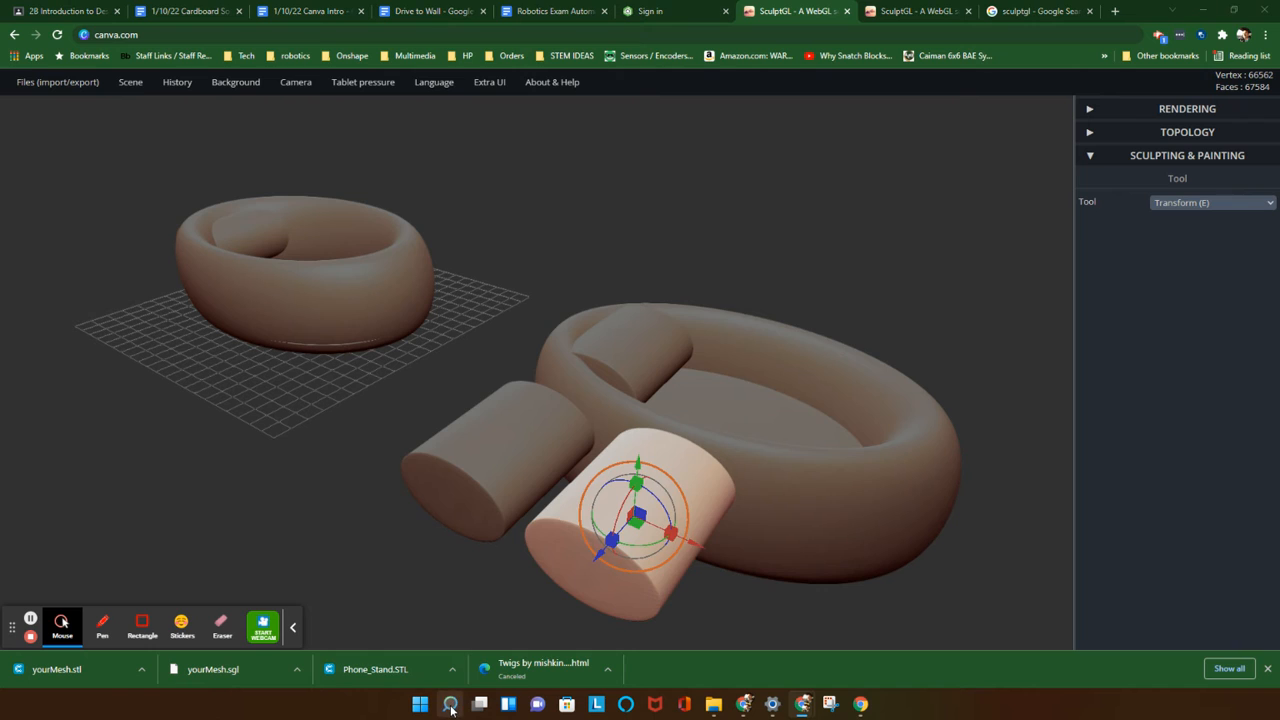
# Search the computer for "make" to launch MakerBot Print, and open the downloaded yourMesh.stl file
pyautogui.click(451, 705)
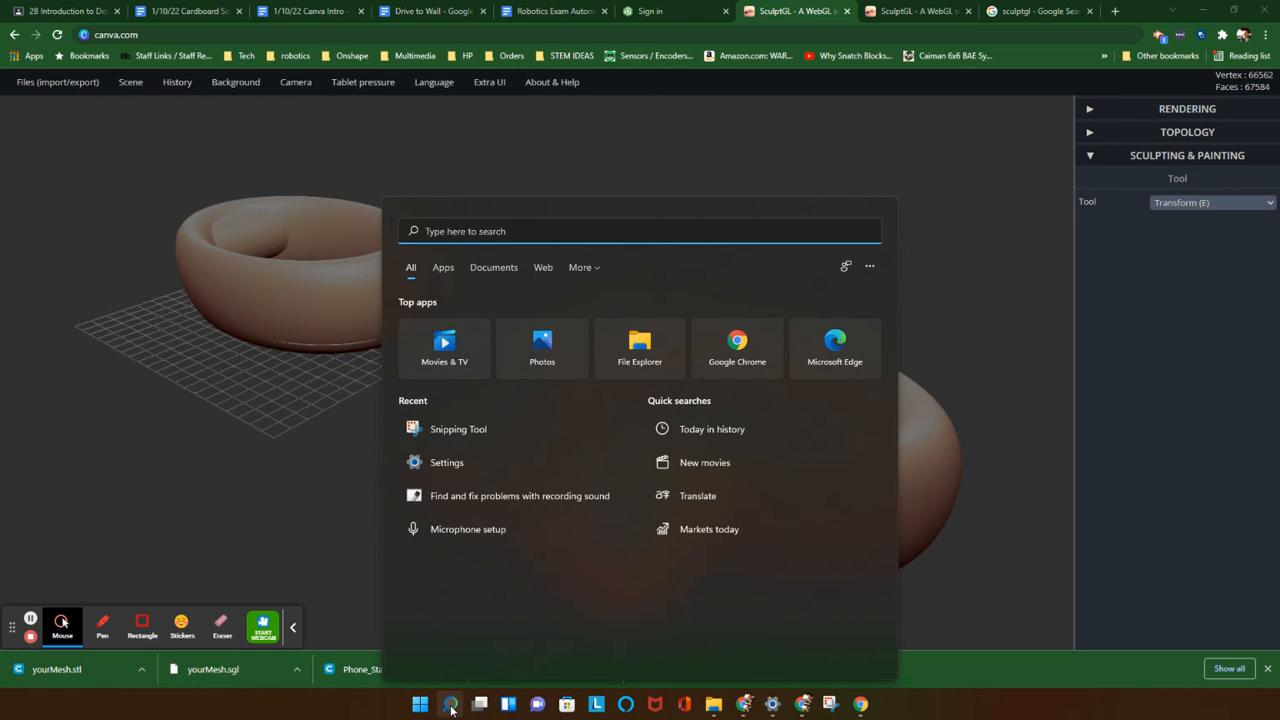
pyautogui.write('make')
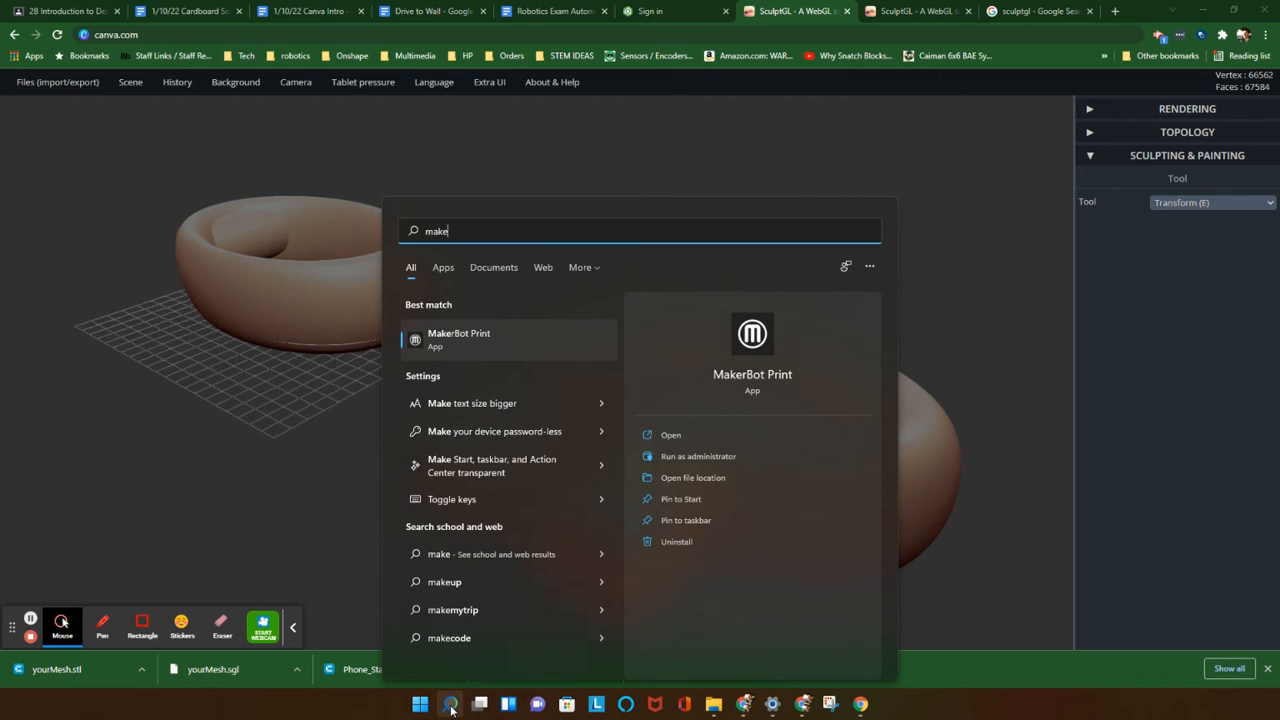
pyautogui.click(451, 705)
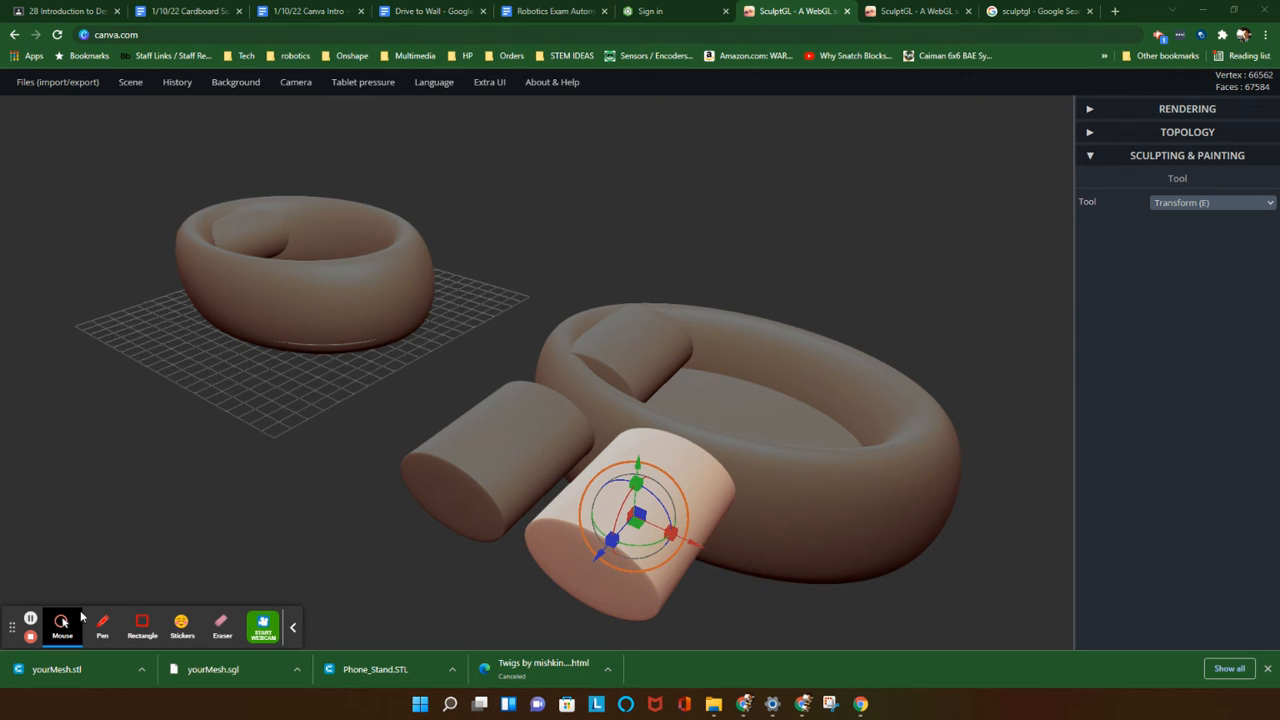
pyautogui.click(88, 675)
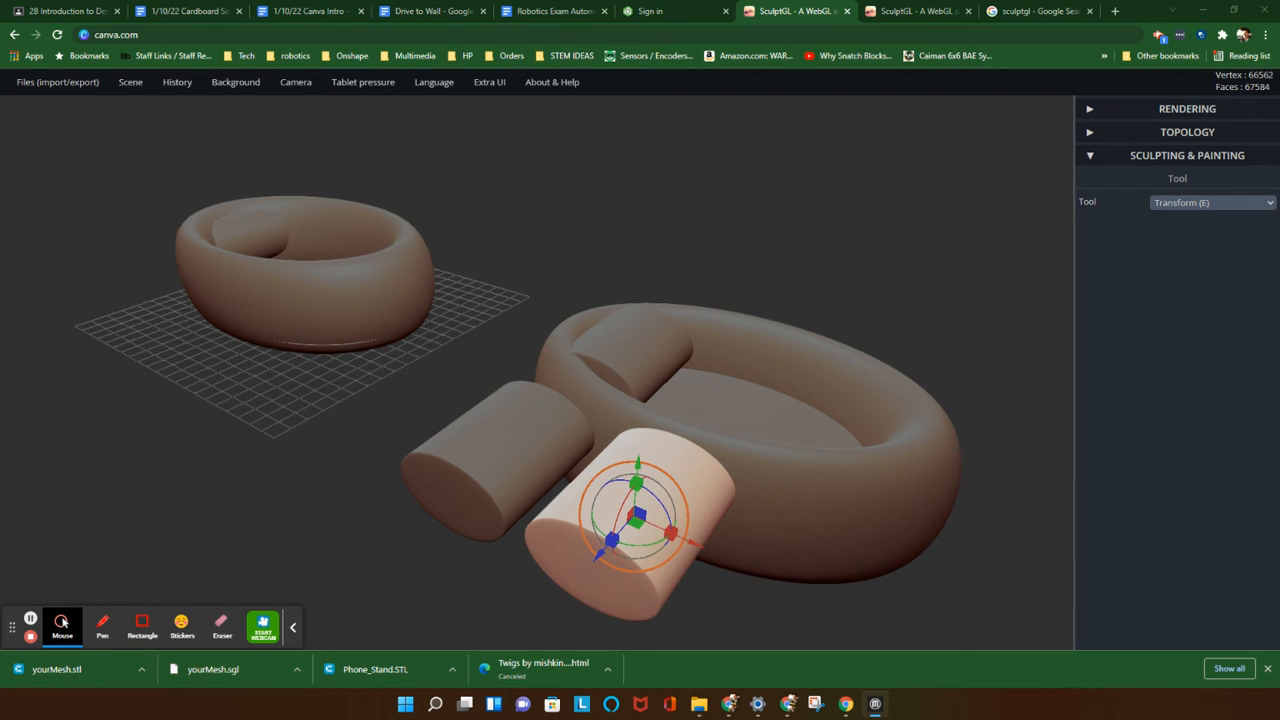
# Dismiss the MakerBot CloudPrint announcement and reposition the MakerBot Print window over the middle of the screen
pyautogui.moveTo(343, 254); pyautogui.dragTo(840, 260)
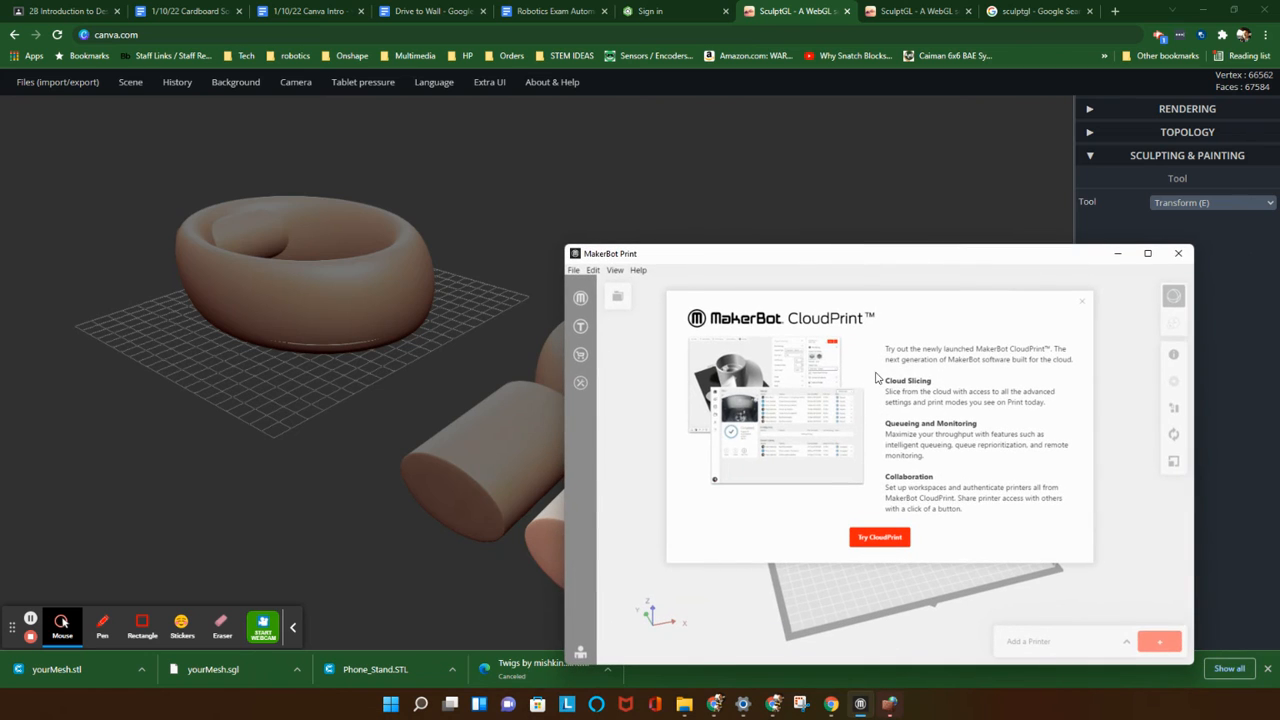
pyautogui.click(1084, 305)
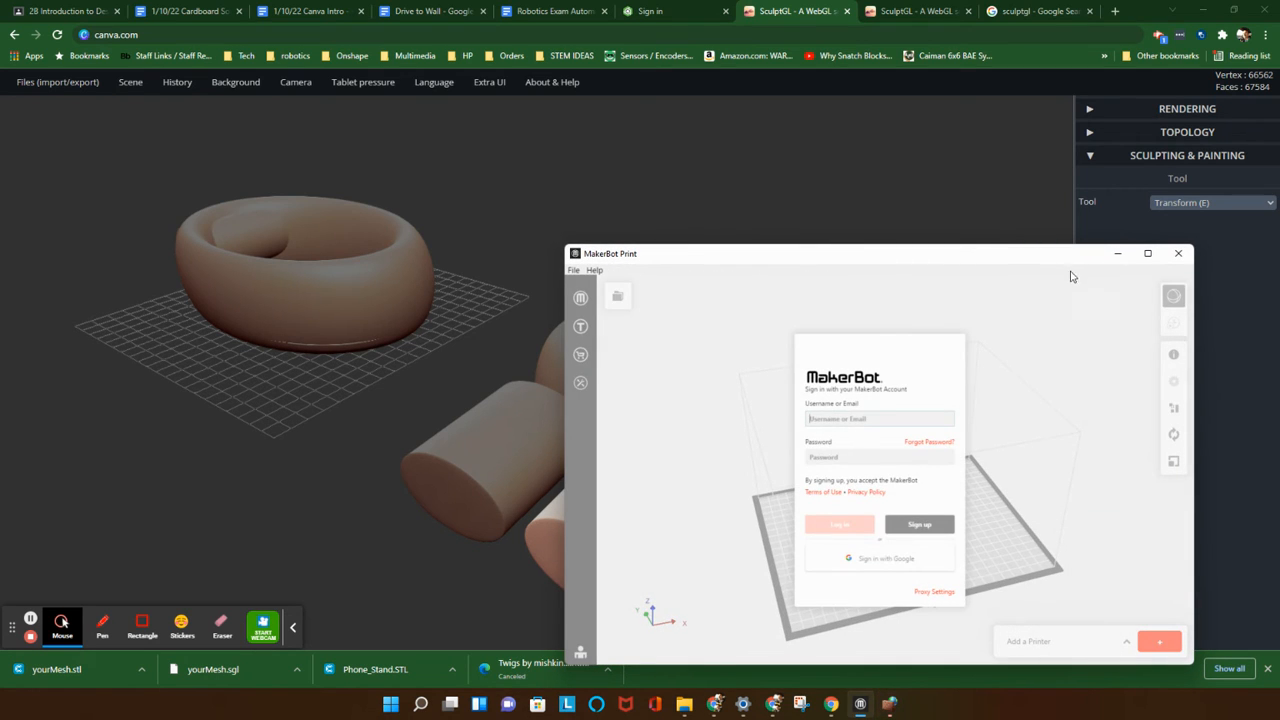
pyautogui.moveTo(947, 261); pyautogui.dragTo(930, 240)
pyautogui.moveTo(840, 116); pyautogui.dragTo(794, 129)
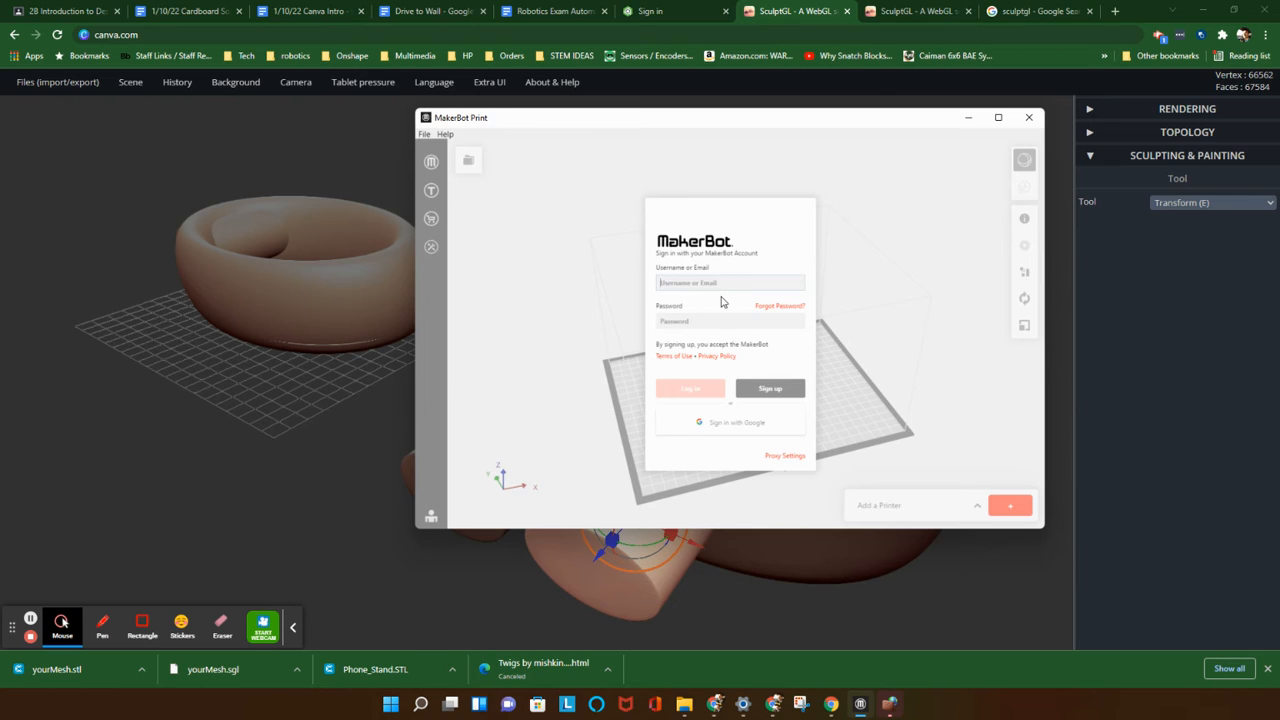
# Sign in to the MakerBot account with the account e-mail and password
pyautogui.write('db')
pyautogui.write('*')
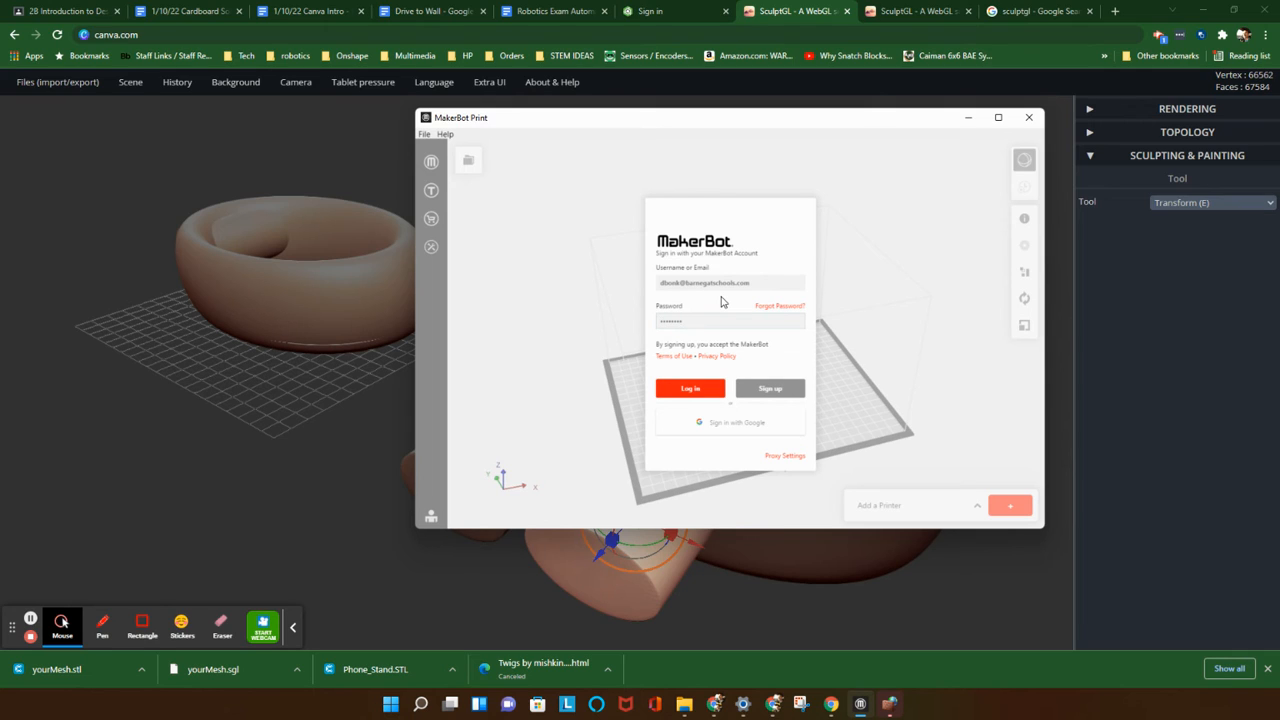
pyautogui.press('Return')
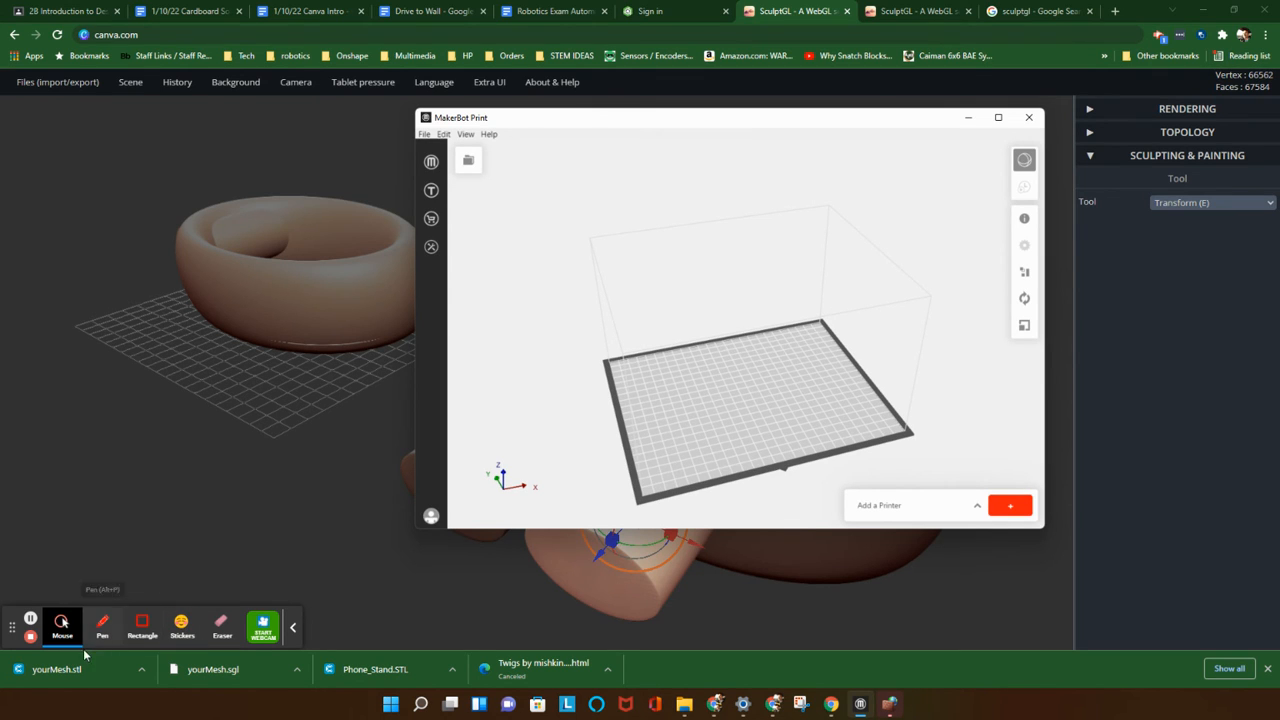
pyautogui.moveTo(631, 405)
pyautogui.mouseDown()
pyautogui.moveTo(650, 395)
pyautogui.moveTo(643, 380)
pyautogui.moveTo(600, 371)
pyautogui.moveTo(668, 375)
pyautogui.moveTo(646, 309)
pyautogui.moveTo(640, 320)
pyautogui.mouseUp()
pyautogui.click(388, 316)
pyautogui.moveTo(388, 316)
pyautogui.mouseDown()
pyautogui.moveTo(334, 369)
pyautogui.moveTo(356, 365)
pyautogui.mouseUp()
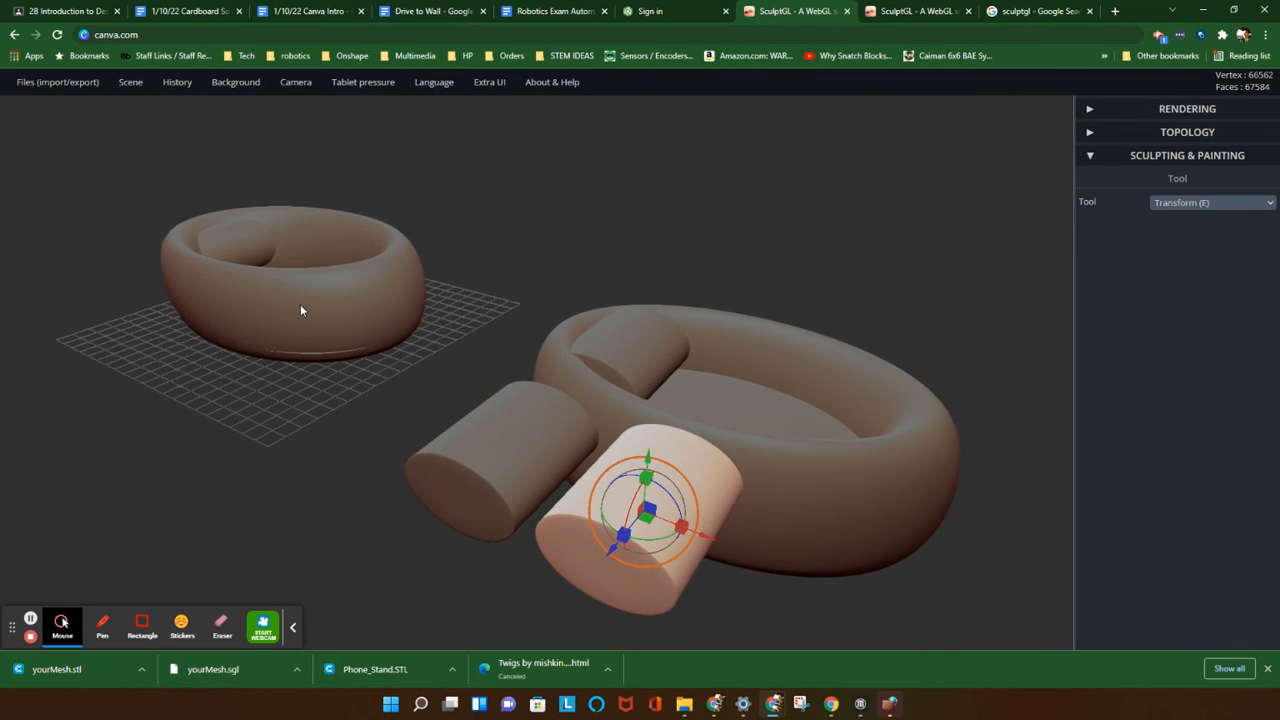
pyautogui.scroll(-3, 301, 310)
# Switch to the Onshape browser page and sign in with the pre-filled account details
pyautogui.click(675, 11)
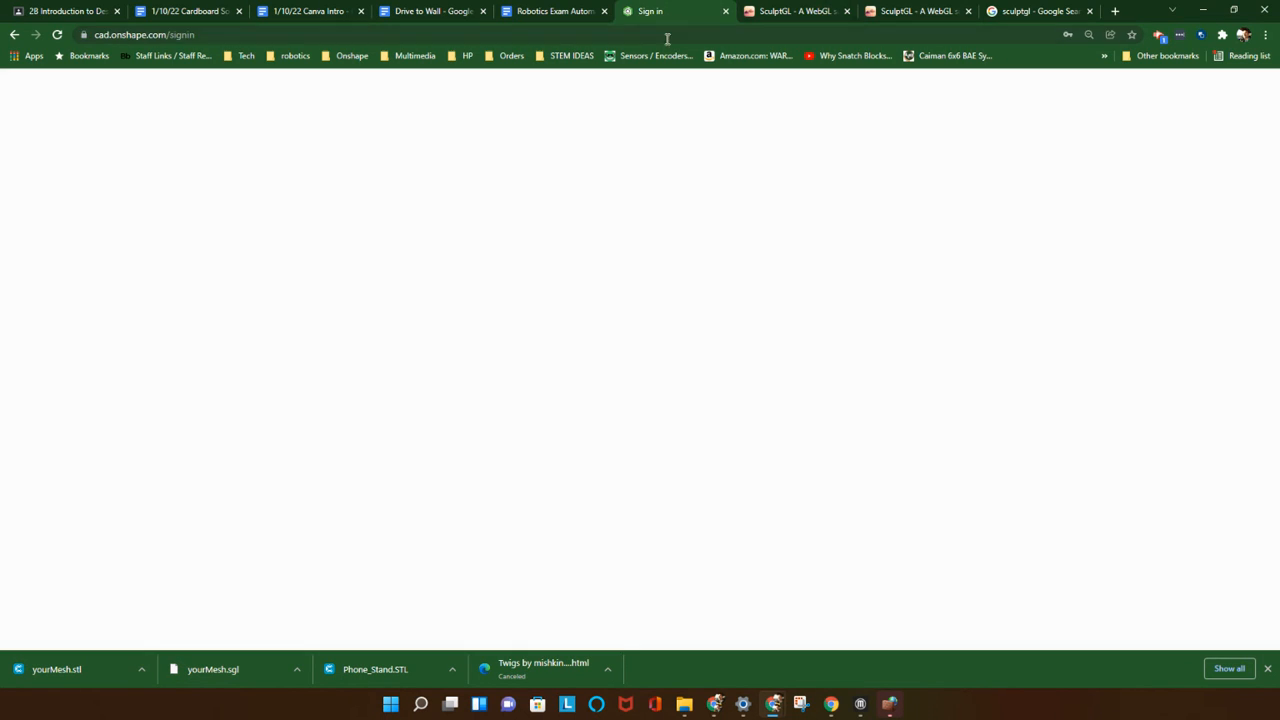
pyautogui.click(588, 238)
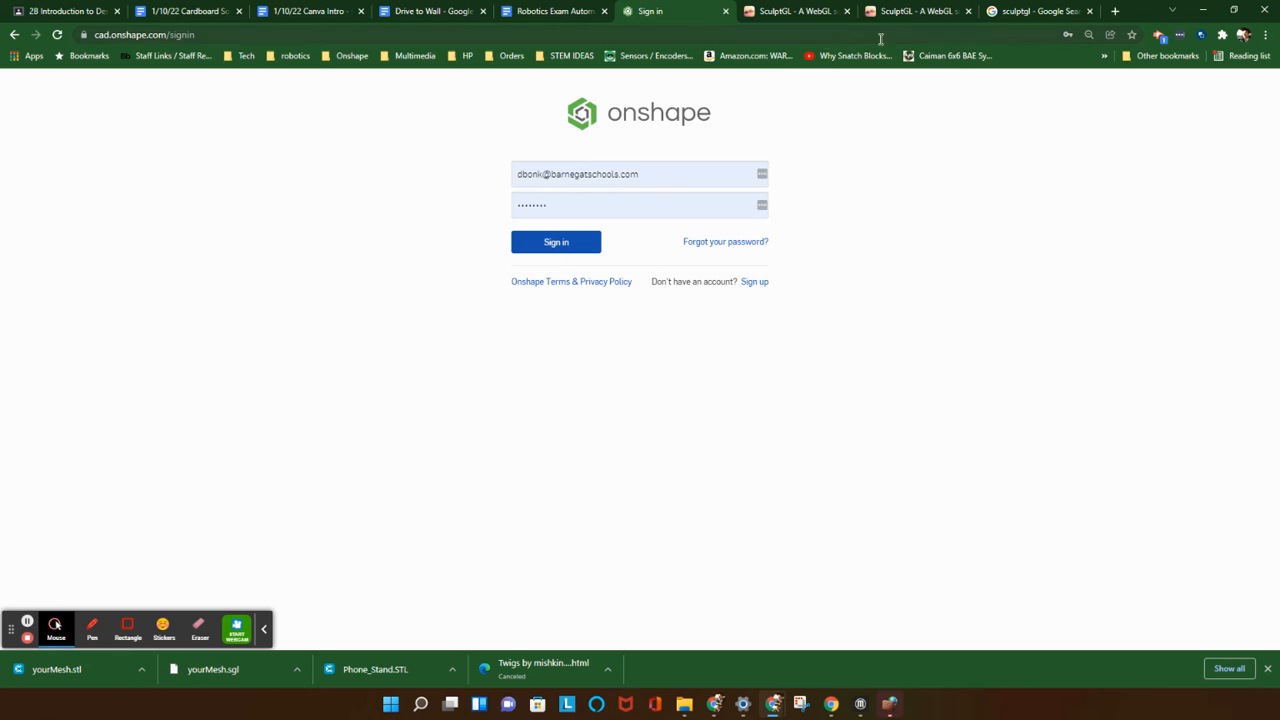
pyautogui.click(572, 243)
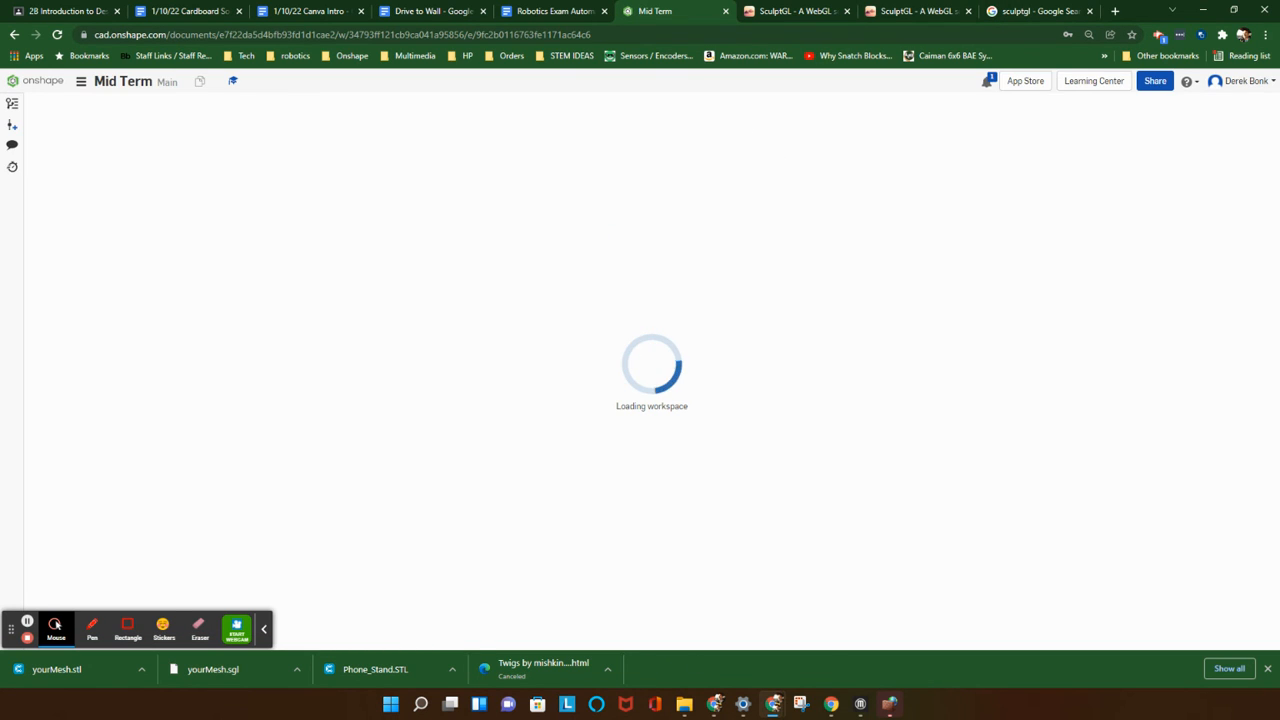
# Switch to MakerBot Print and try to bring the downloaded yourMesh.stl from the browser onto its build plate
pyautogui.click(860, 704)
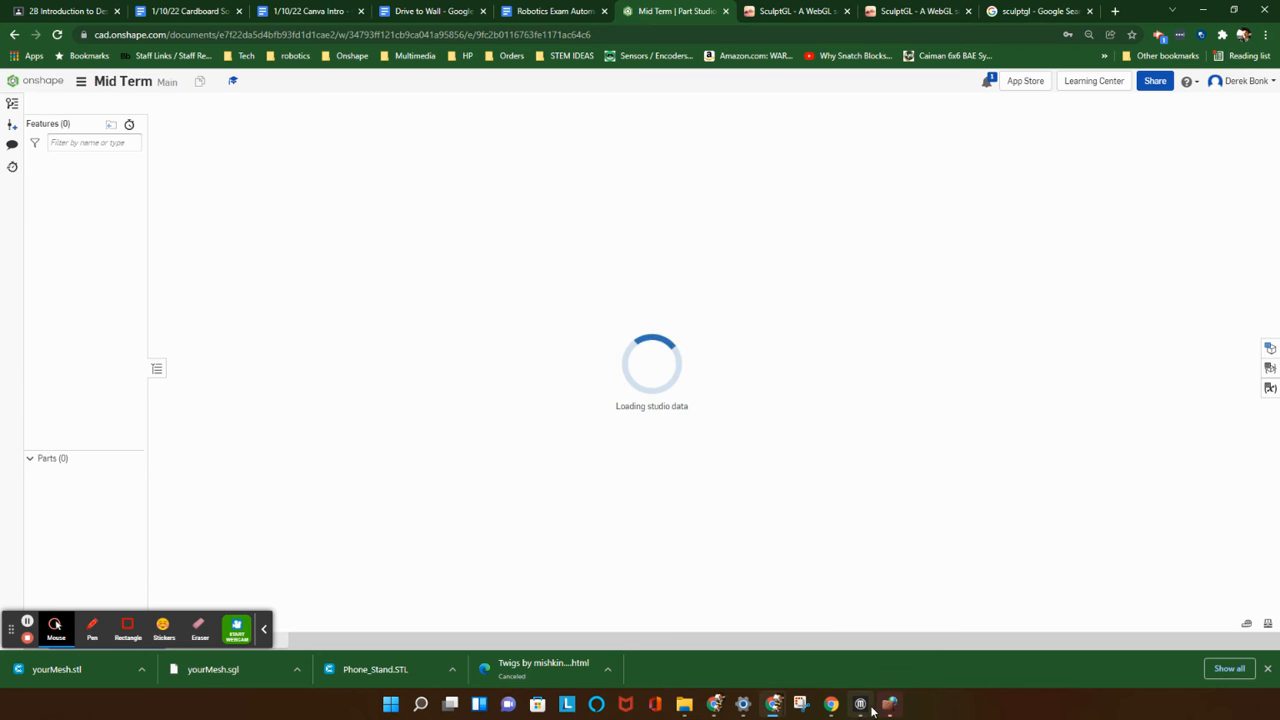
pyautogui.moveTo(709, 429); pyautogui.dragTo(650, 433, button='right')
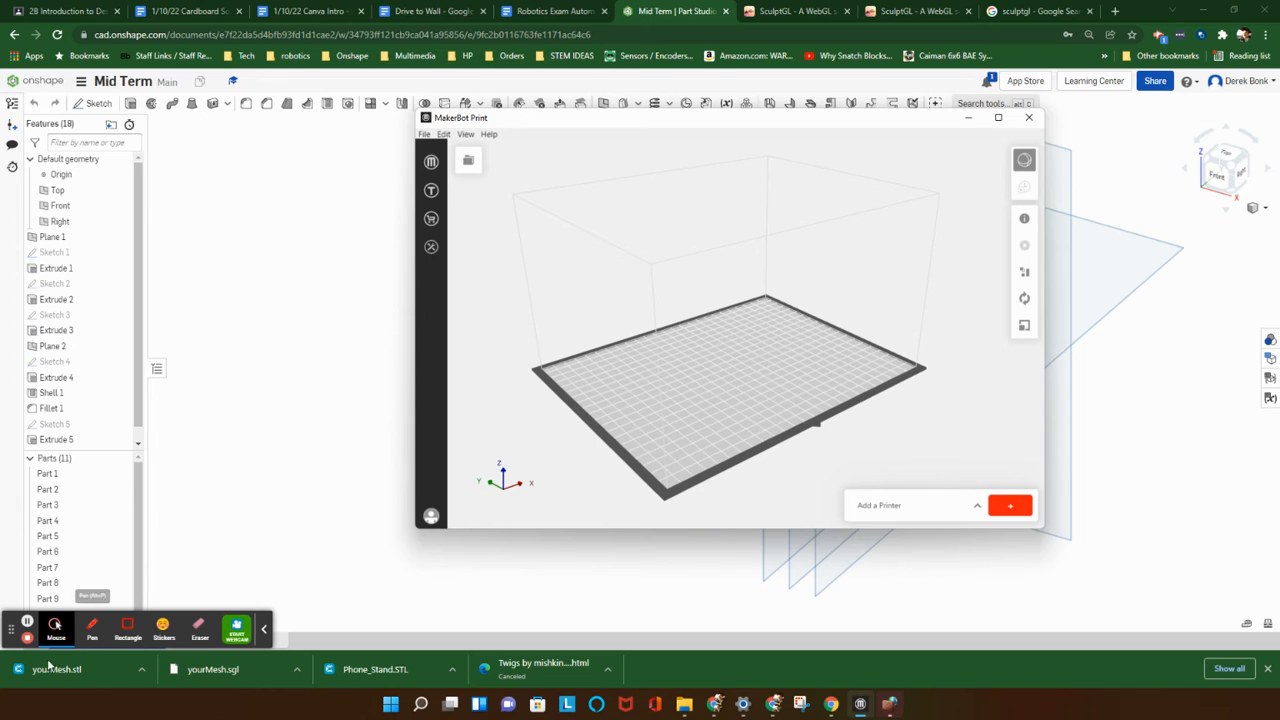
pyautogui.moveTo(56, 669)
pyautogui.mouseDown()
pyautogui.moveTo(191, 686)
pyautogui.moveTo(507, 655)
pyautogui.moveTo(594, 686)
pyautogui.moveTo(873, 690)
pyautogui.moveTo(861, 711)
pyautogui.moveTo(858, 665)
pyautogui.moveTo(834, 636)
pyautogui.moveTo(864, 718)
pyautogui.moveTo(864, 678)
pyautogui.moveTo(571, 702)
pyautogui.moveTo(50, 668)
pyautogui.moveTo(60, 684)
pyautogui.moveTo(222, 684)
pyautogui.moveTo(111, 669)
pyautogui.moveTo(178, 688)
pyautogui.moveTo(735, 688)
pyautogui.moveTo(901, 703)
pyautogui.moveTo(778, 717)
pyautogui.moveTo(60, 690)
pyautogui.mouseUp()
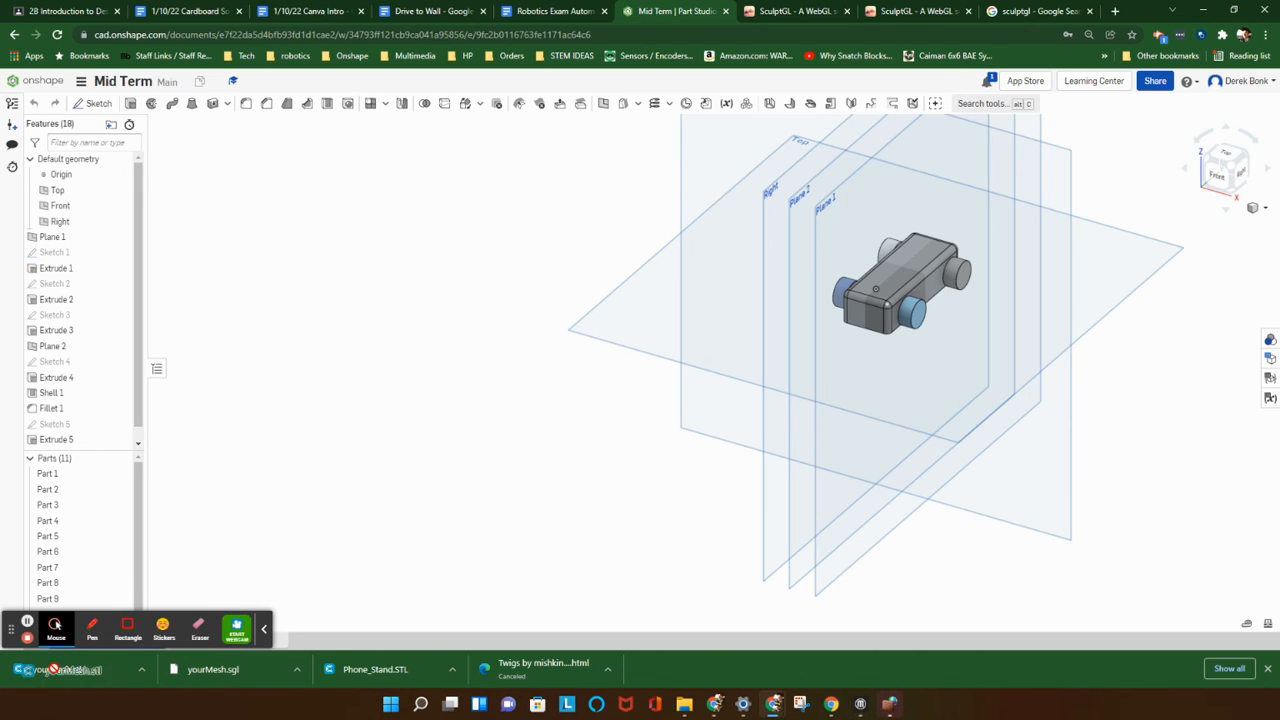
# Return to MakerBot Print and add an unconnected Sketch printer for exporting files
pyautogui.click(890, 704)
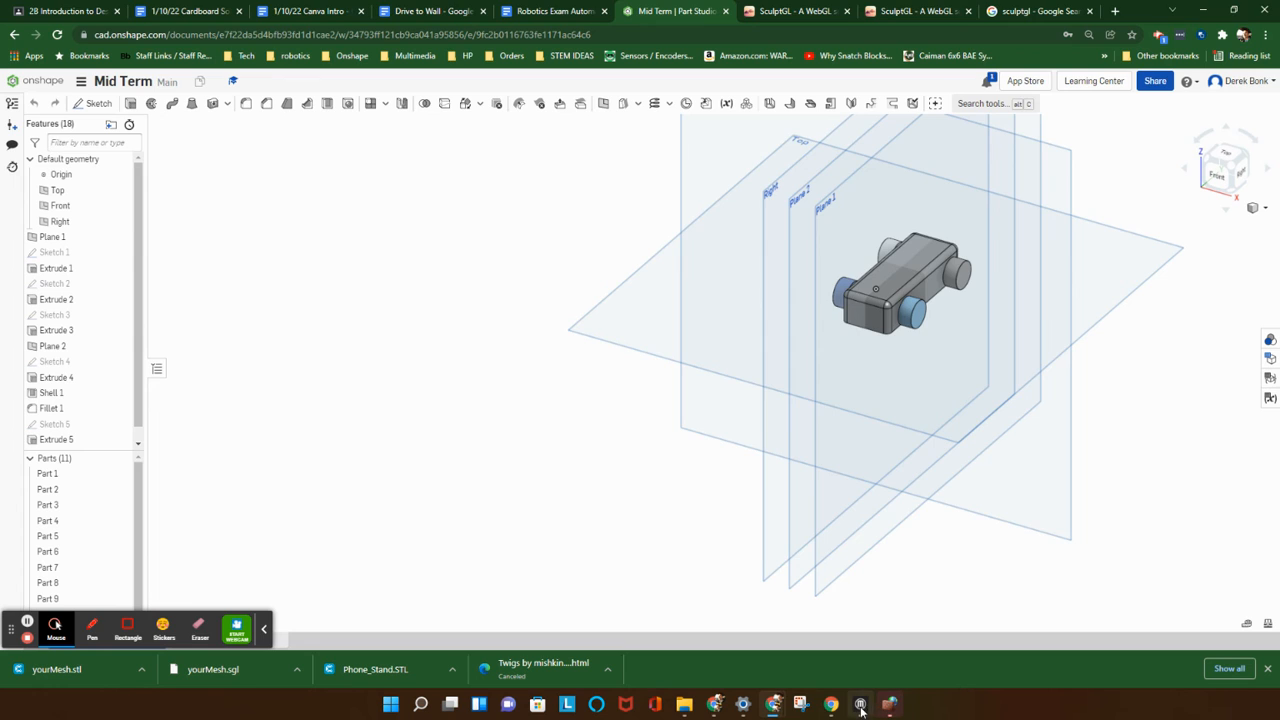
pyautogui.click(940, 504)
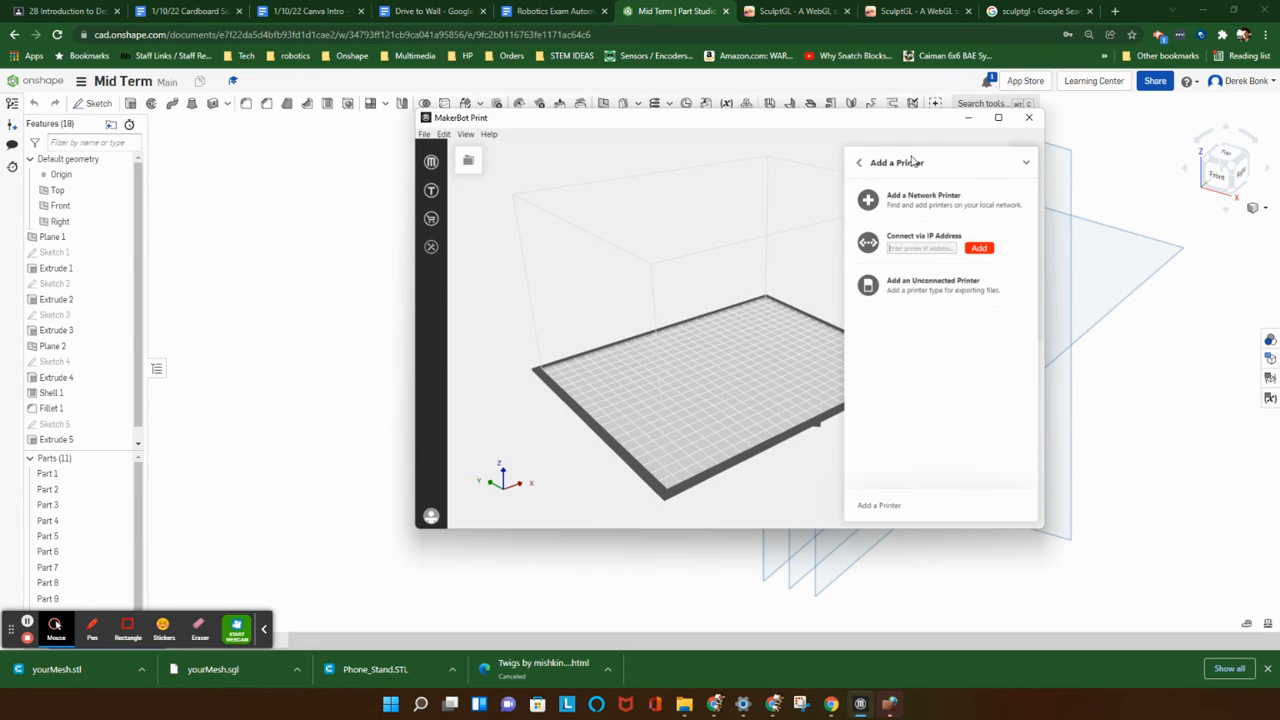
pyautogui.click(905, 288)
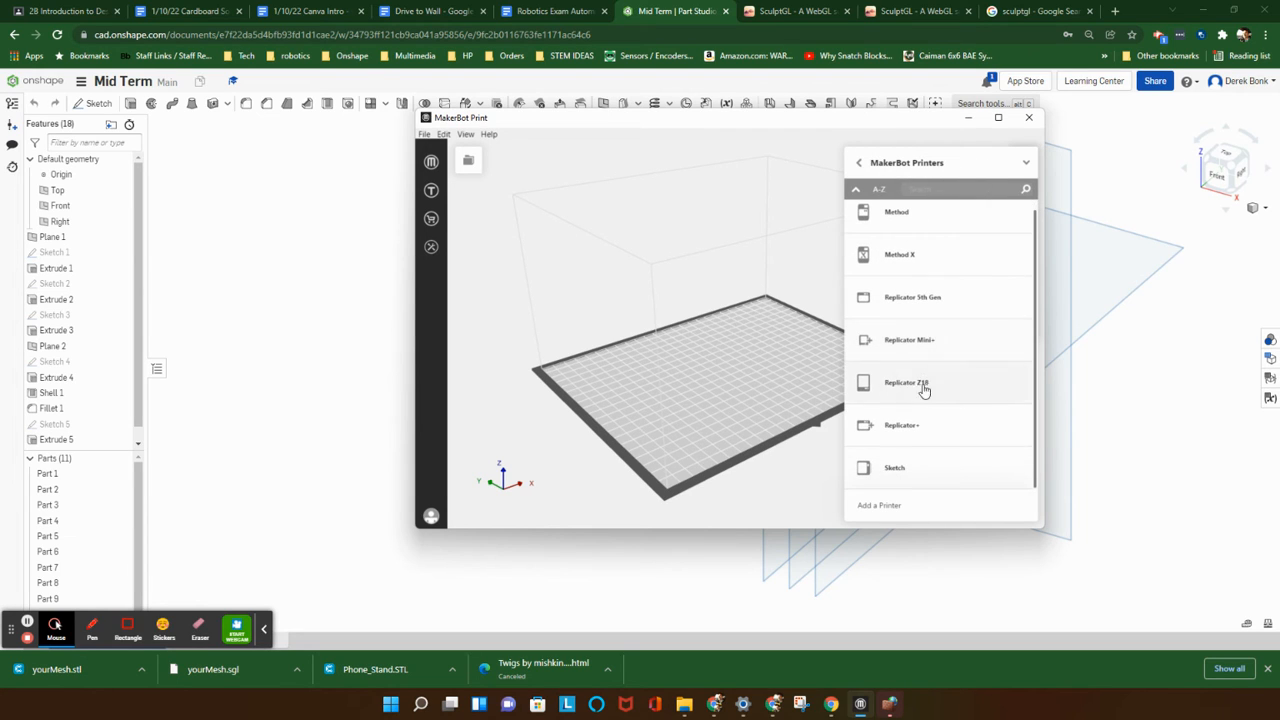
pyautogui.click(899, 477)
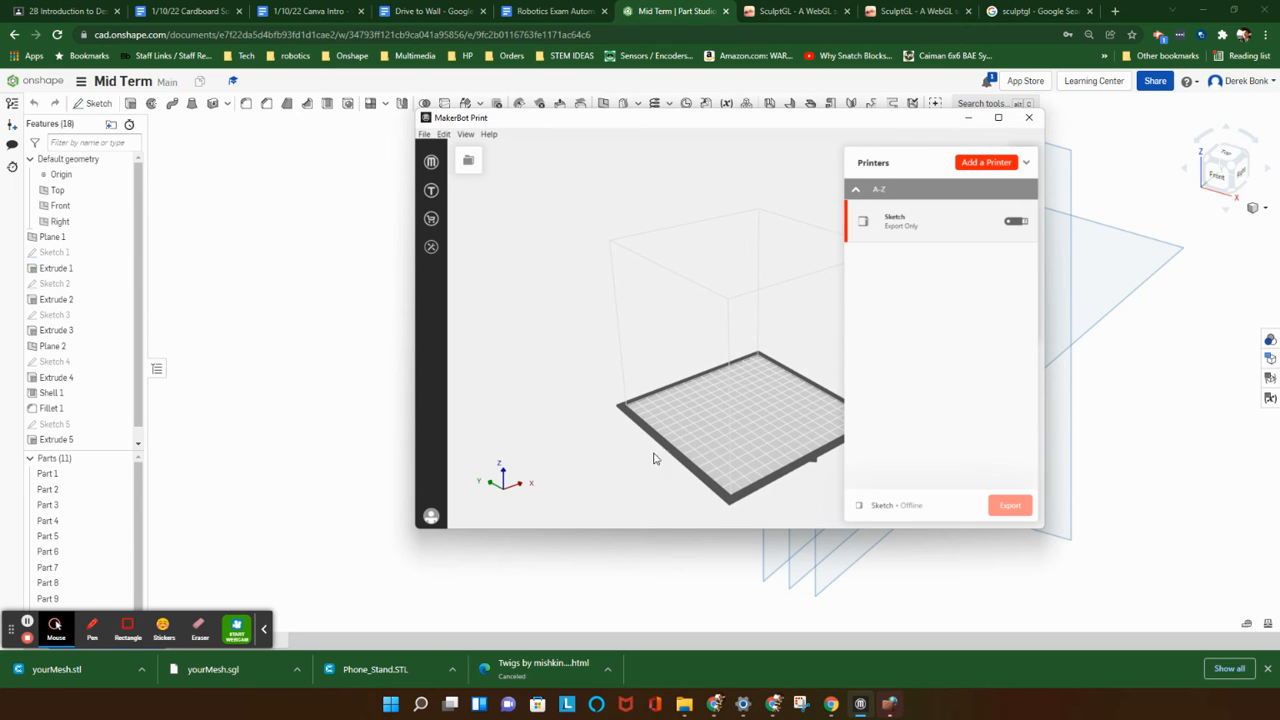
pyautogui.moveTo(664, 419); pyautogui.dragTo(647, 378)
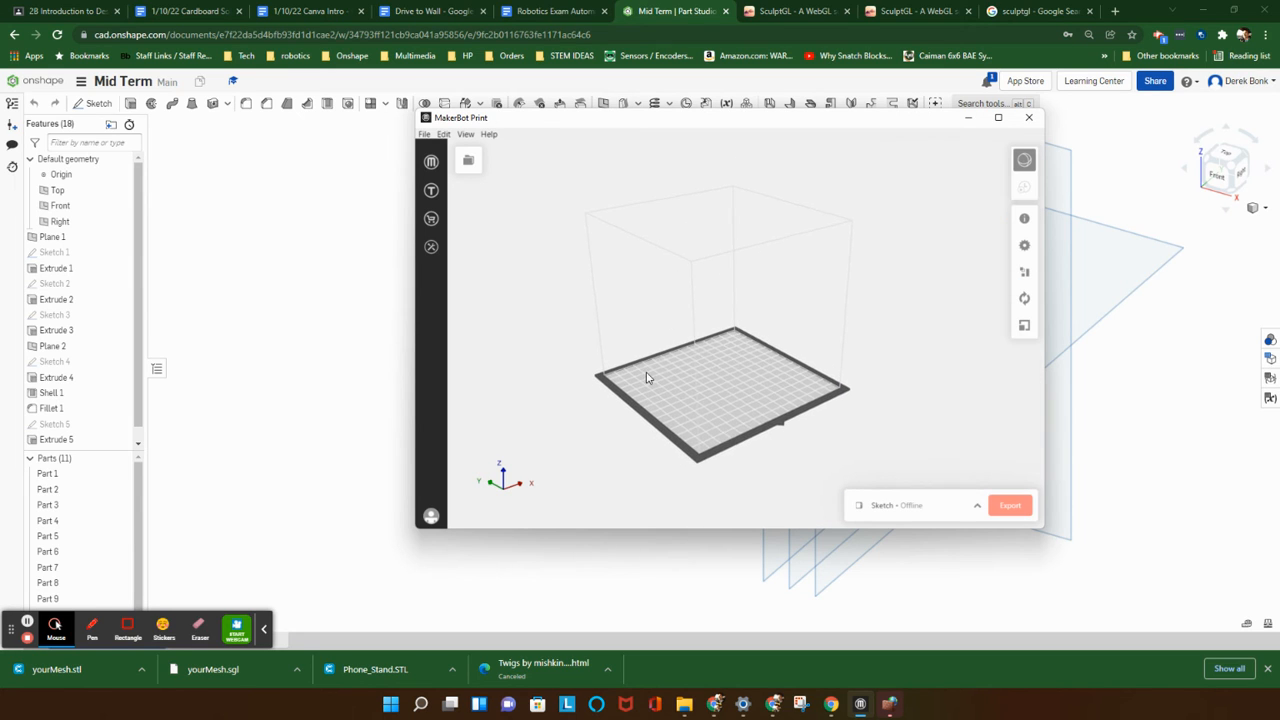
pyautogui.scroll(3, 646, 378)
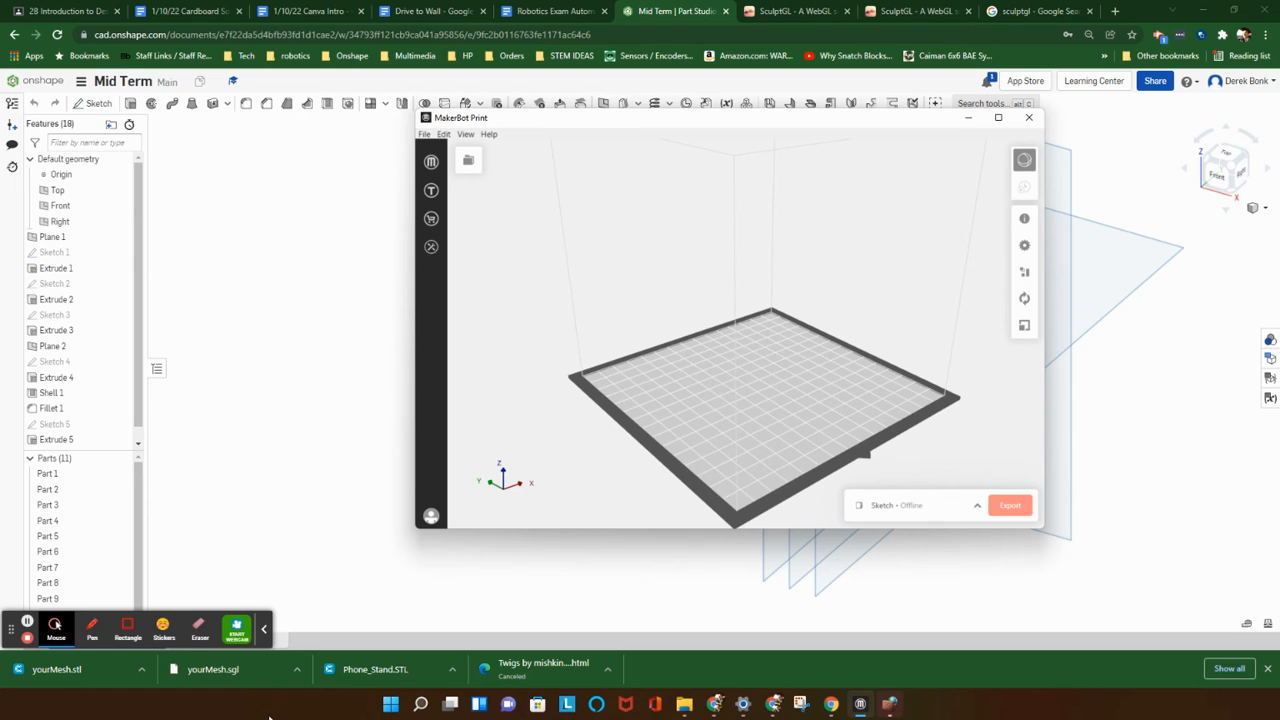
# Try again to load yourMesh.stl from the browser's downloads, and return to MakerBot Print
pyautogui.moveTo(52, 680)
pyautogui.mouseDown()
pyautogui.moveTo(838, 612)
pyautogui.moveTo(868, 712)
pyautogui.moveTo(852, 697)
pyautogui.moveTo(862, 711)
pyautogui.moveTo(62, 650)
pyautogui.moveTo(76, 679)
pyautogui.mouseUp()
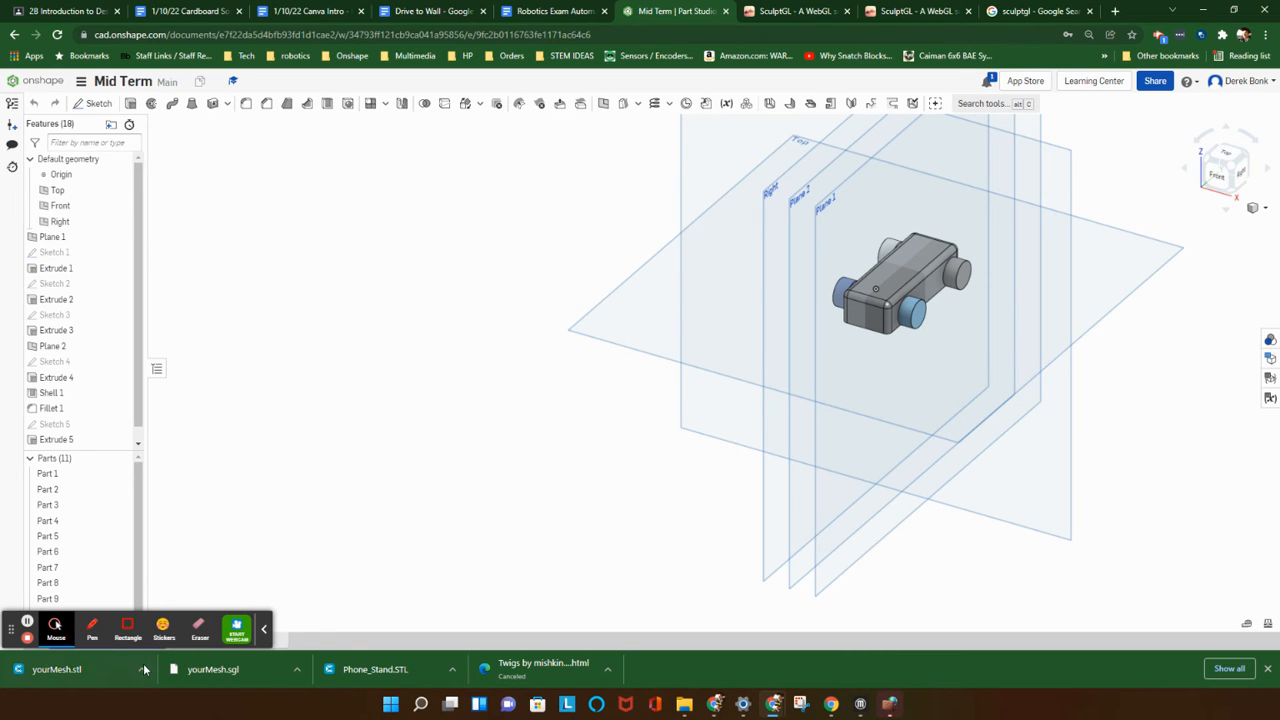
pyautogui.click(141, 669)
pyautogui.click(196, 620)
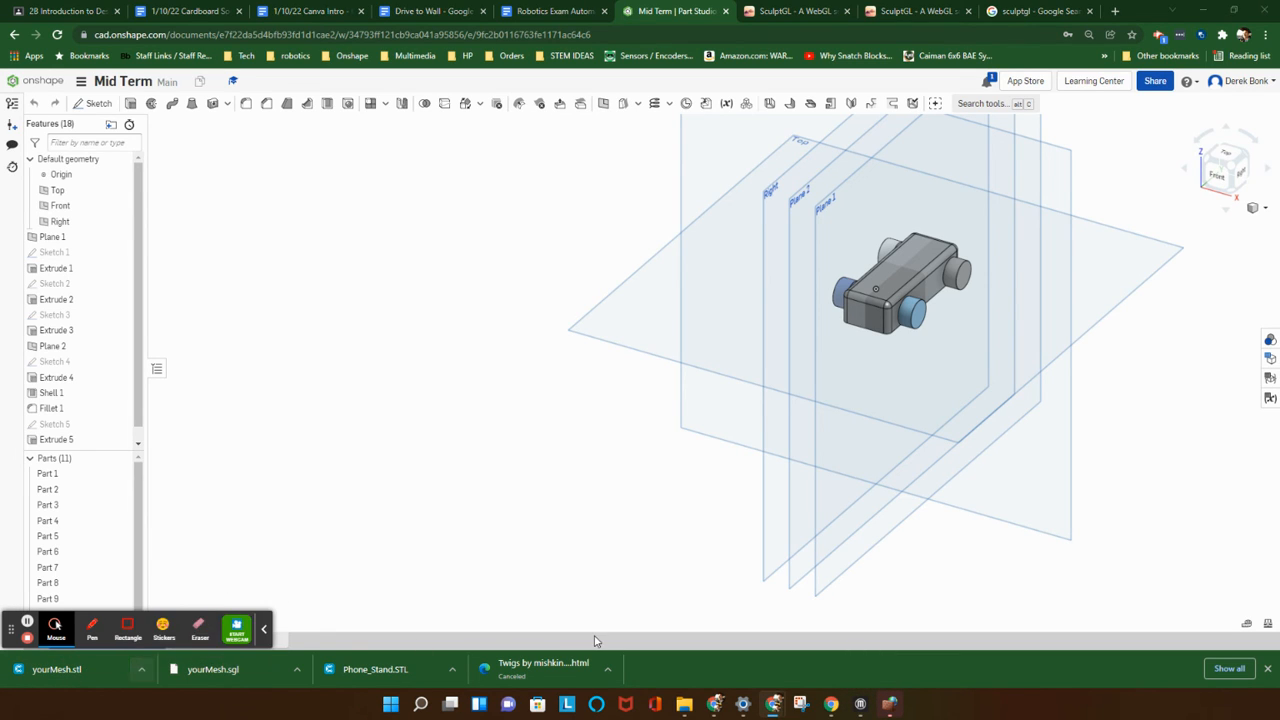
pyautogui.click(861, 701)
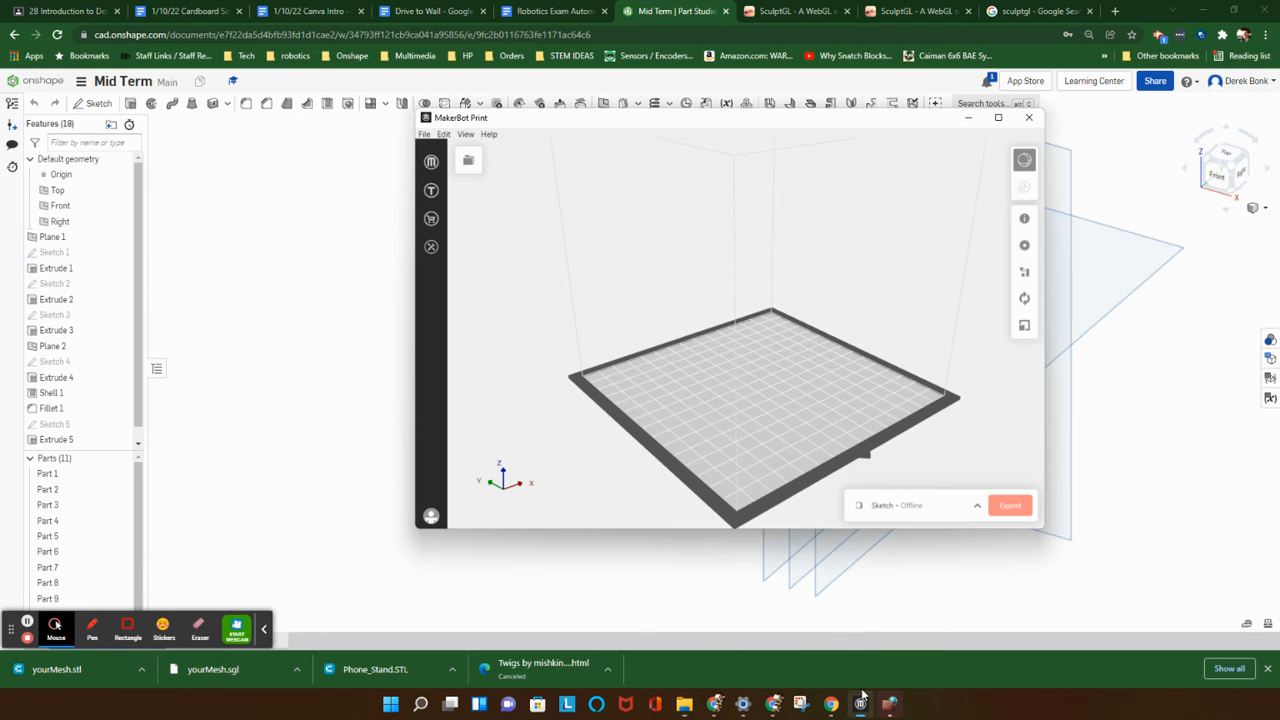
pyautogui.rightClick(888, 700)
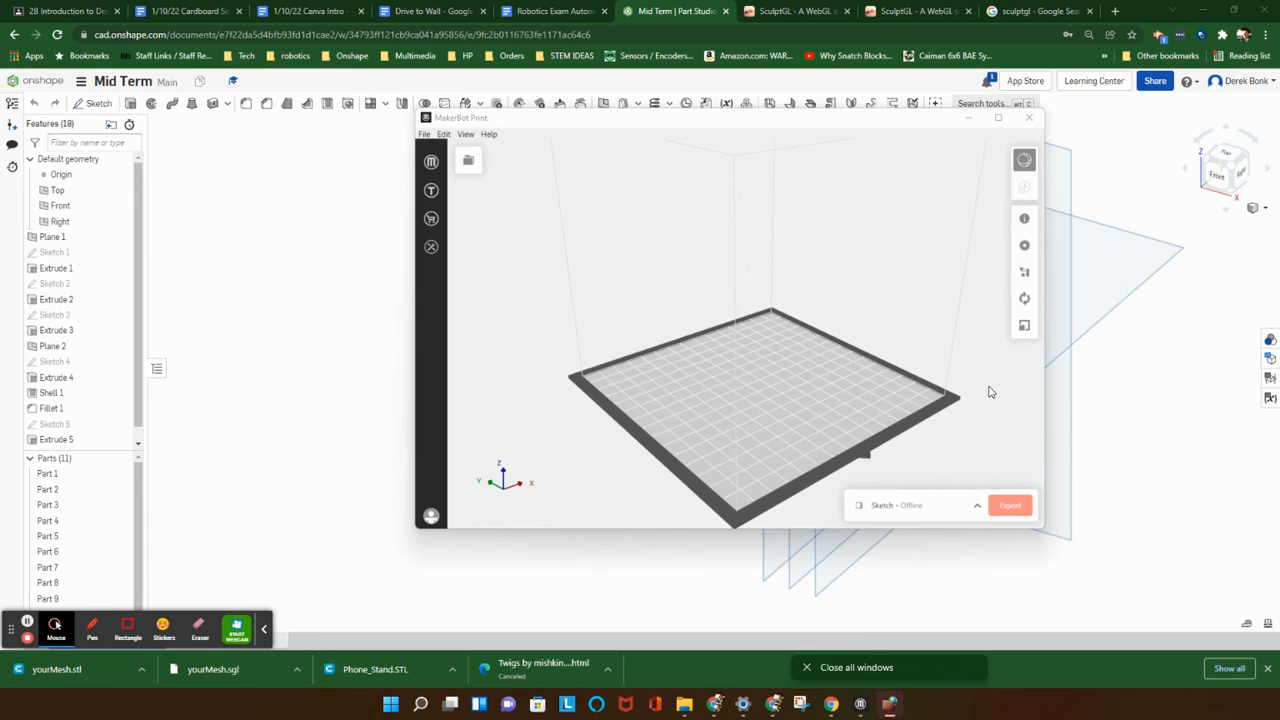
pyautogui.click(746, 330)
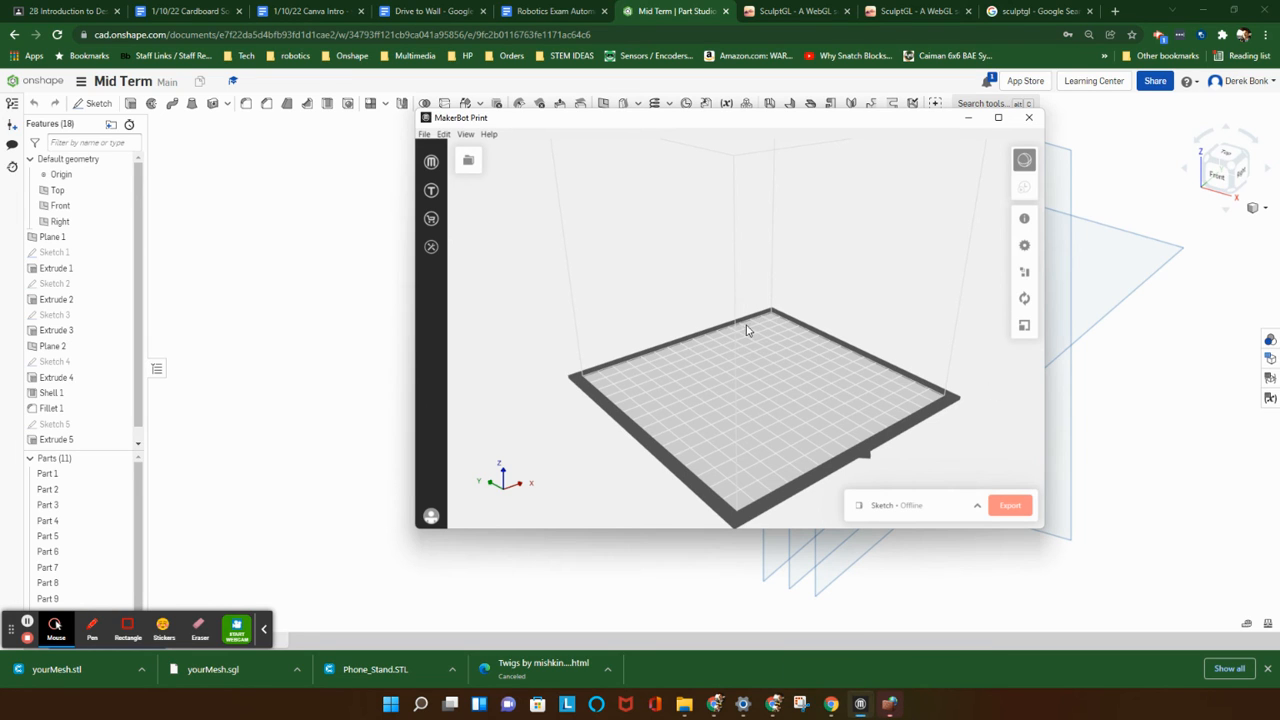
pyautogui.click(424, 134)
pyautogui.click(434, 163)
pyautogui.click(764, 242)
# Insert yourMesh.stl from the Downloads folder into the MakerBot Print project
pyautogui.click(424, 134)
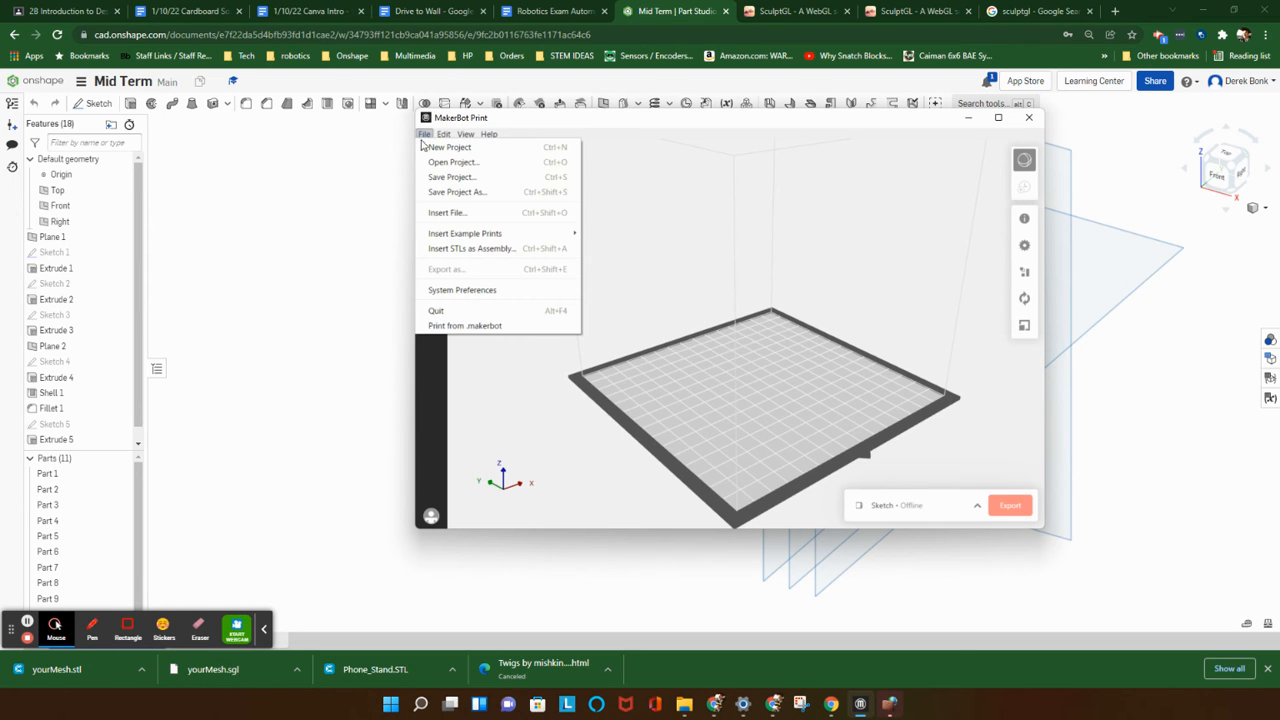
pyautogui.click(453, 214)
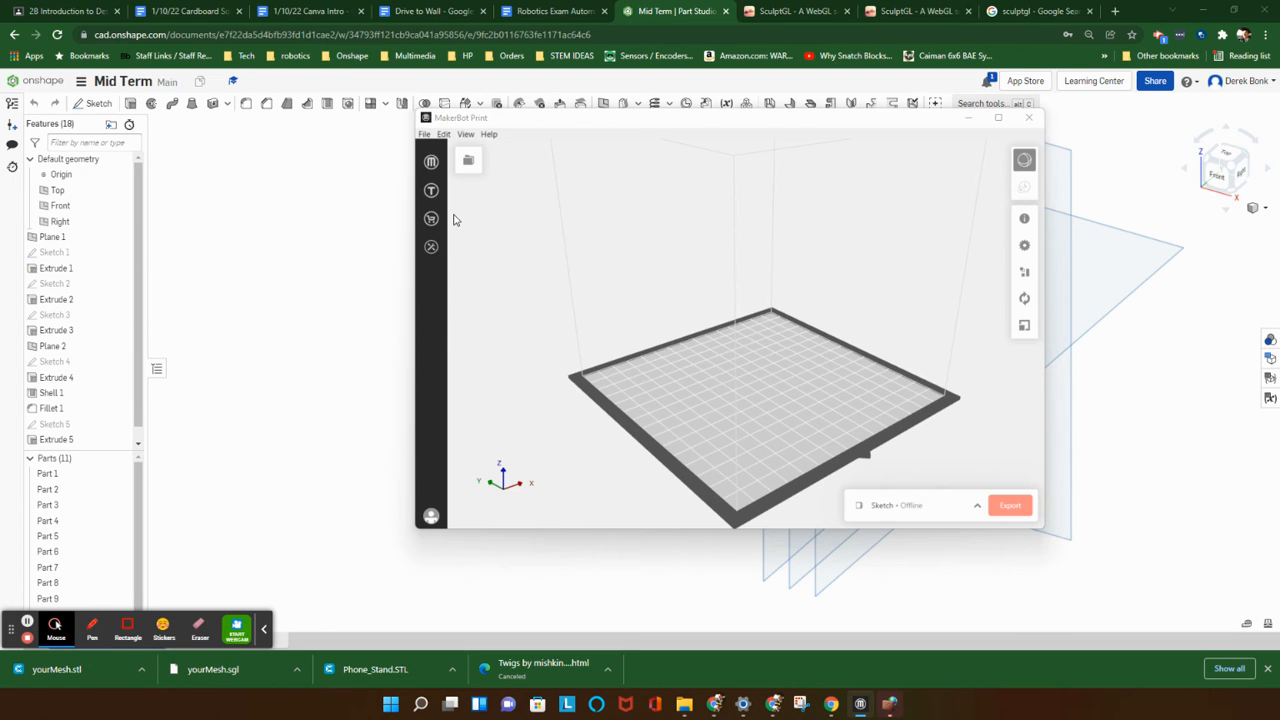
pyautogui.click(470, 252)
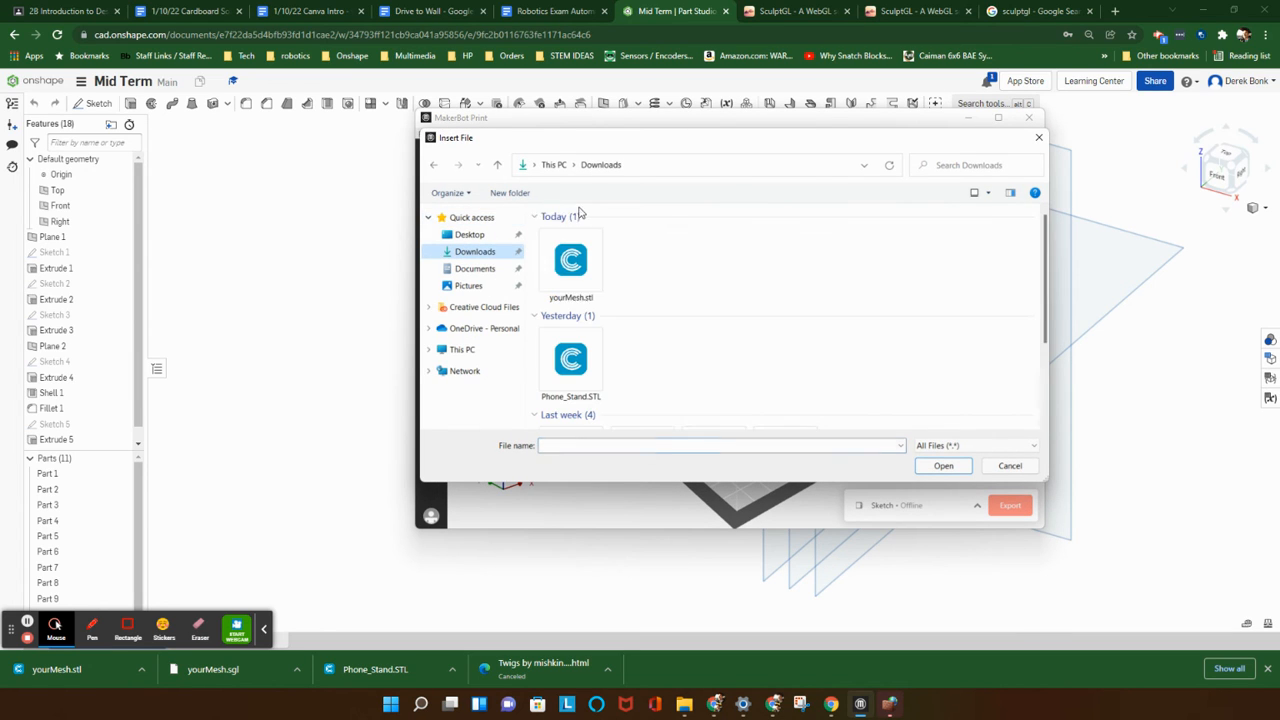
pyautogui.doubleClick(568, 270)
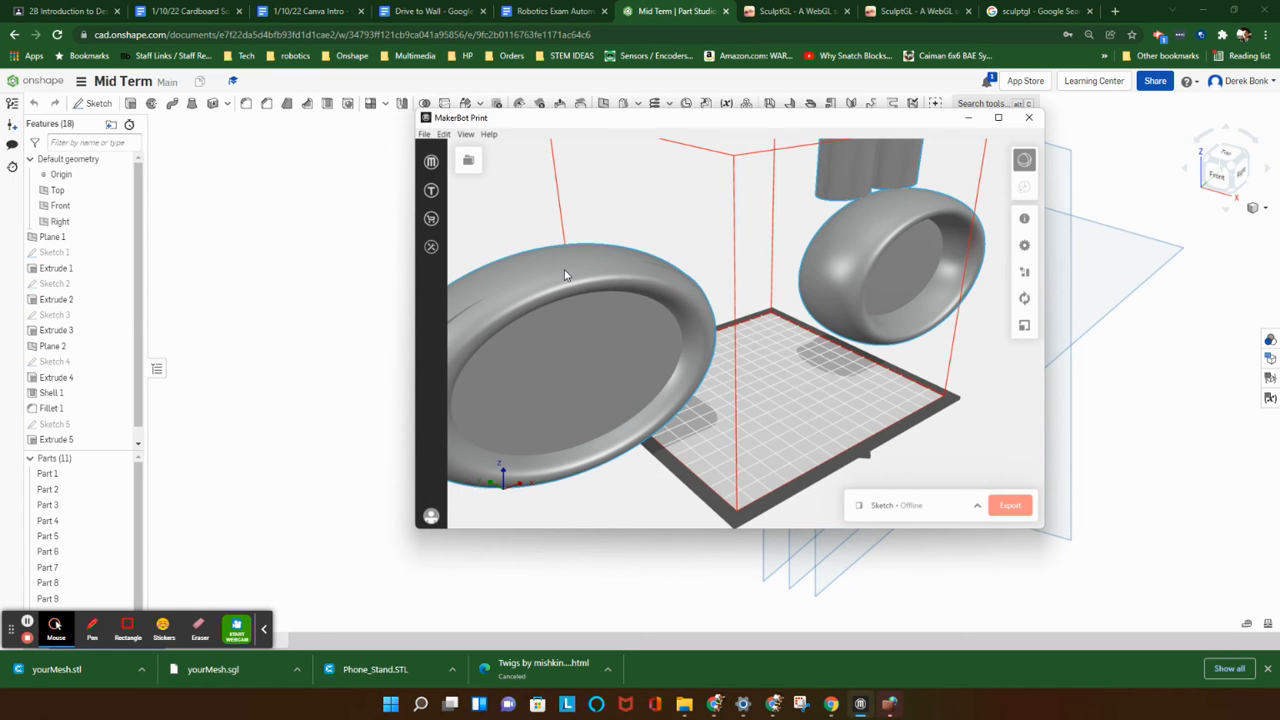
# Select the imported model for orienting and rotate it +90° about the X axis
pyautogui.scroll(-10, 602, 300)
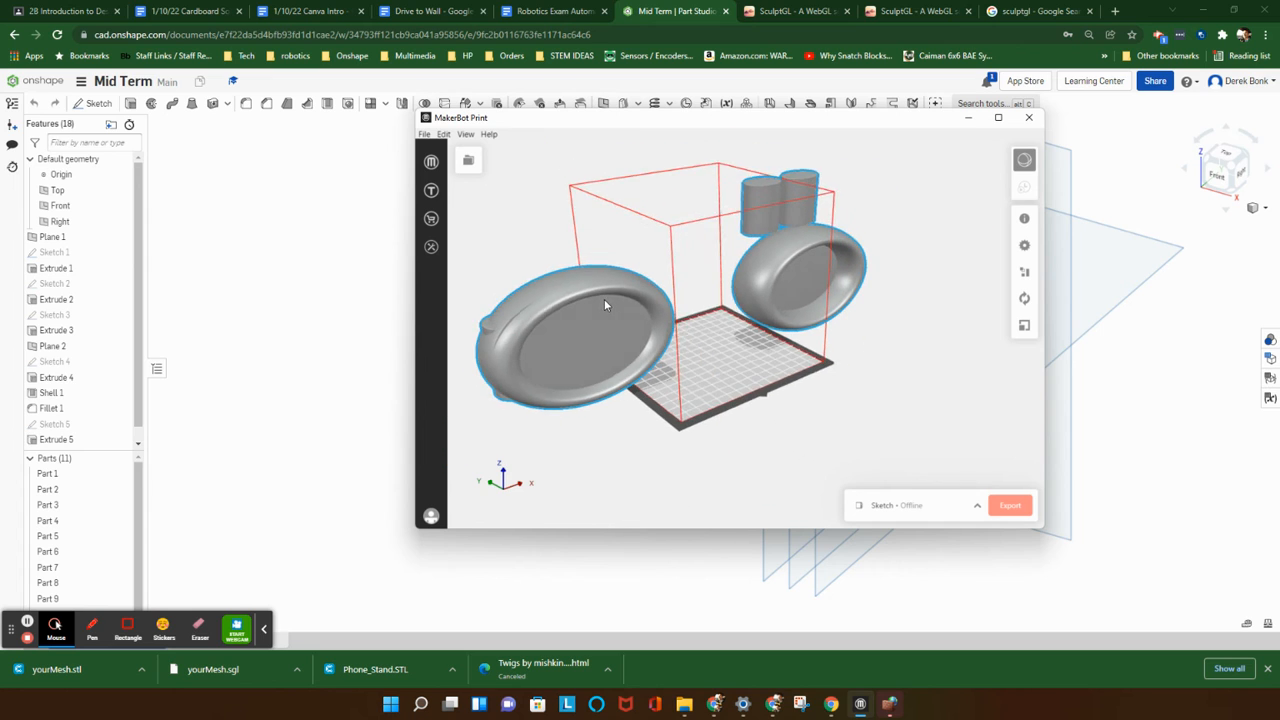
pyautogui.scroll(-5, 604, 299)
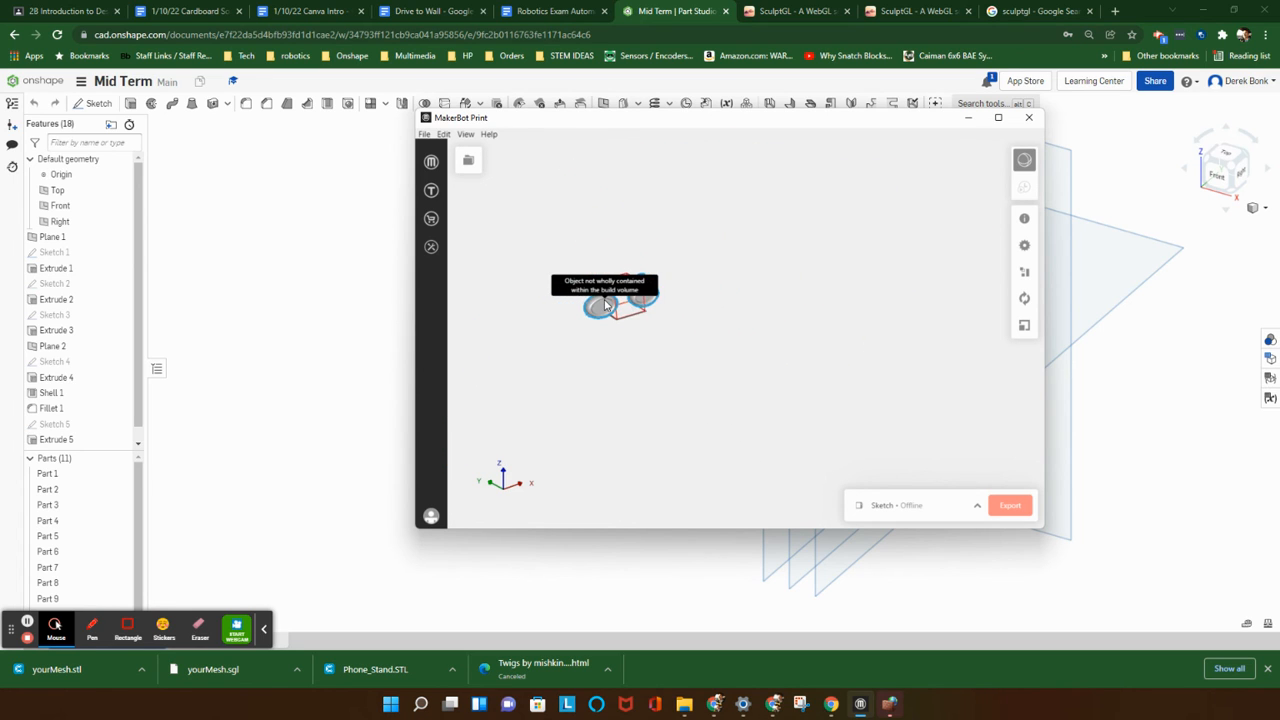
pyautogui.scroll(3, 604, 299)
pyautogui.scroll(5, 604, 299)
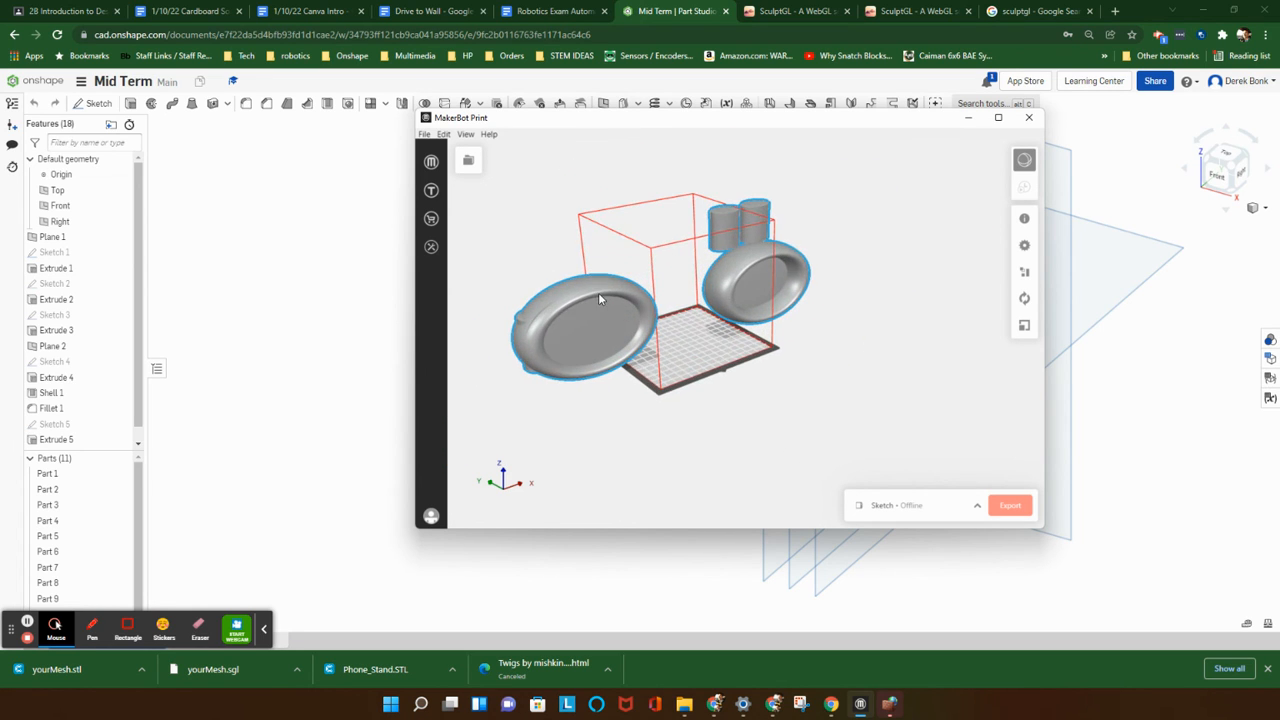
pyautogui.moveTo(598, 292); pyautogui.dragTo(886, 264, button='right')
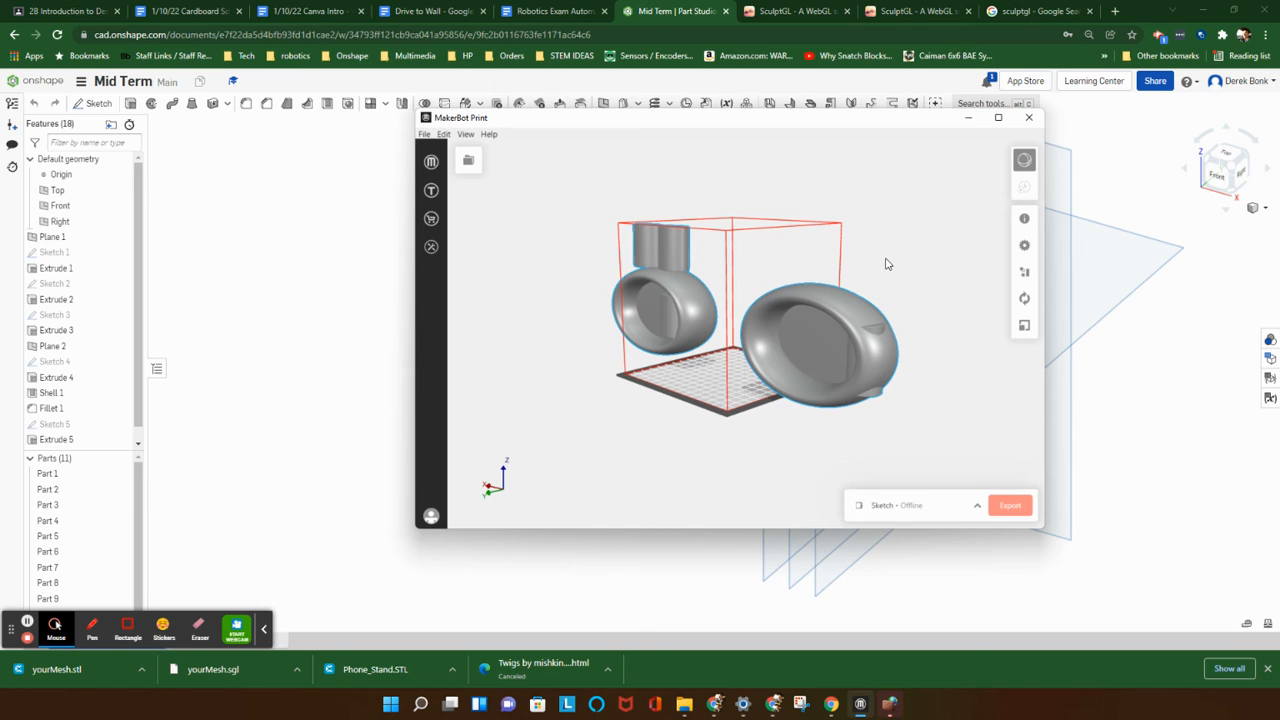
pyautogui.click(1024, 298)
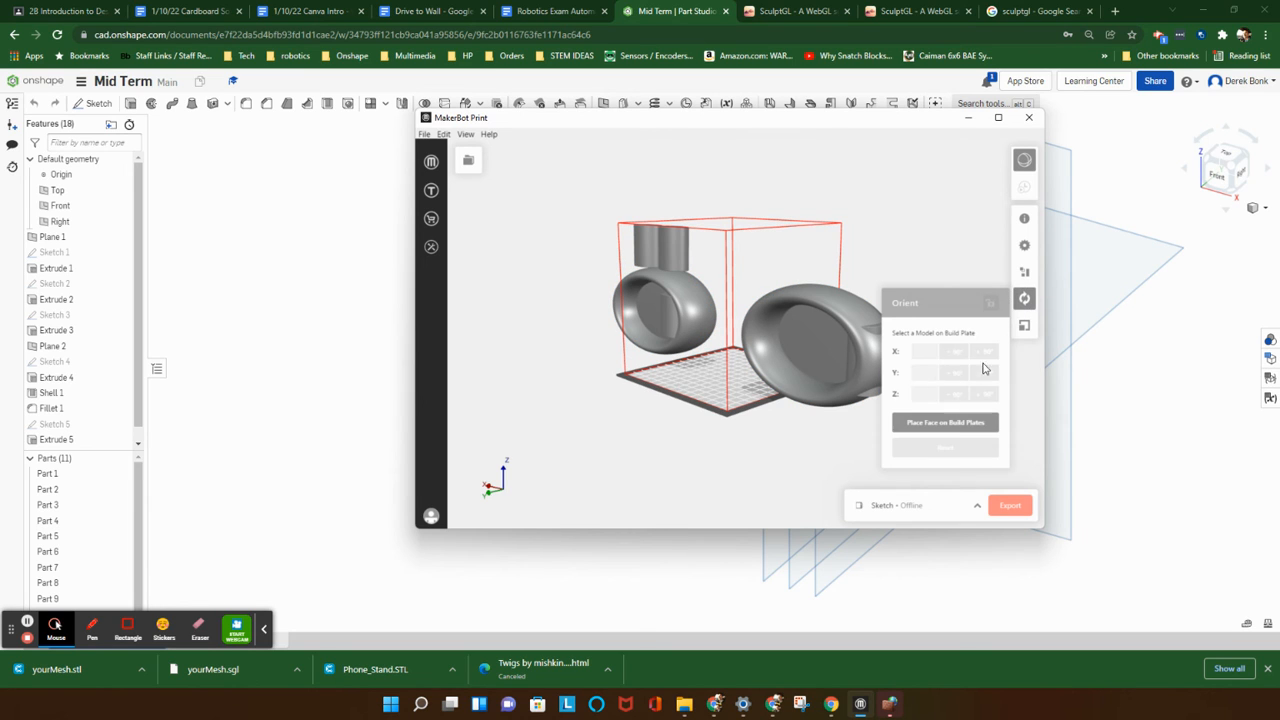
pyautogui.click(774, 328)
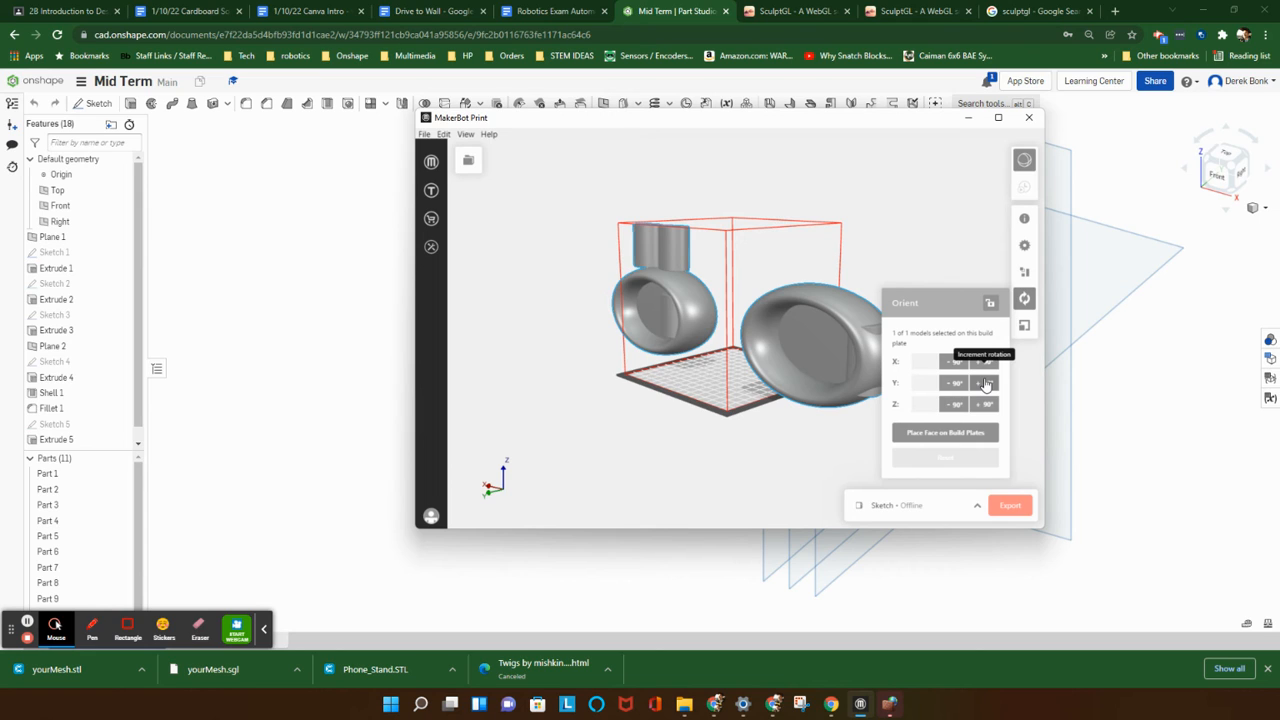
pyautogui.click(986, 383)
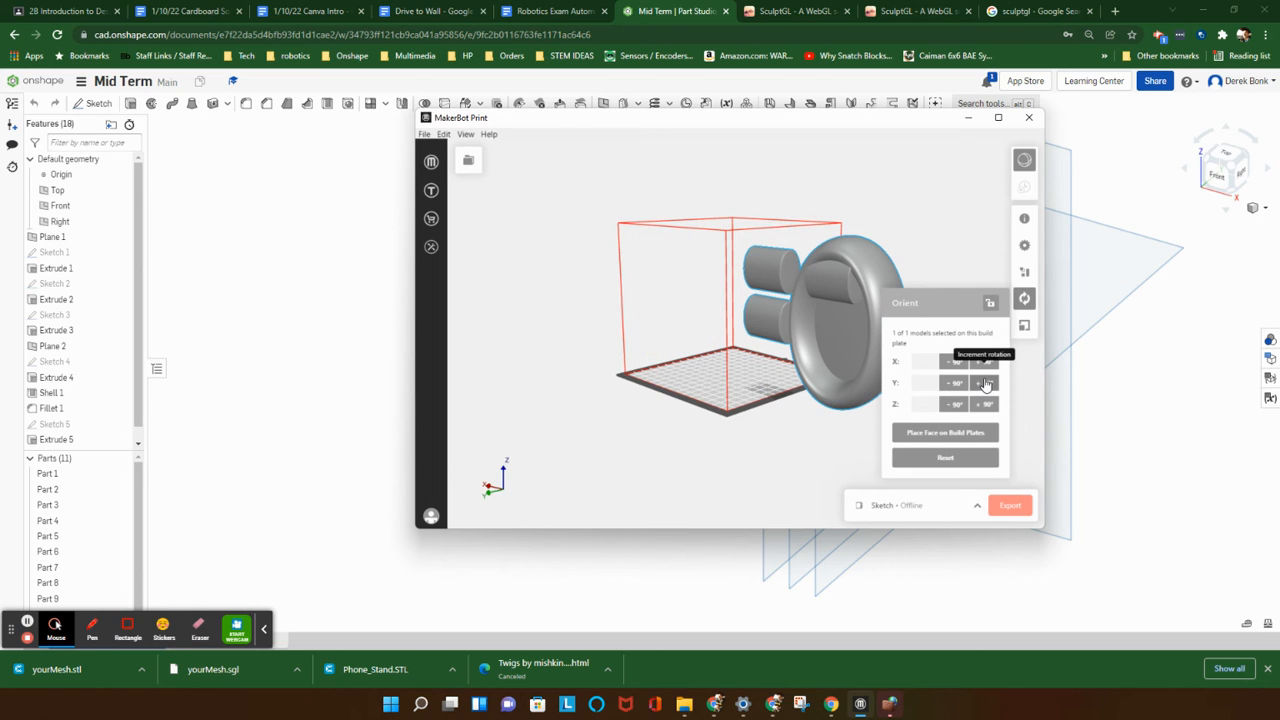
pyautogui.click(986, 383)
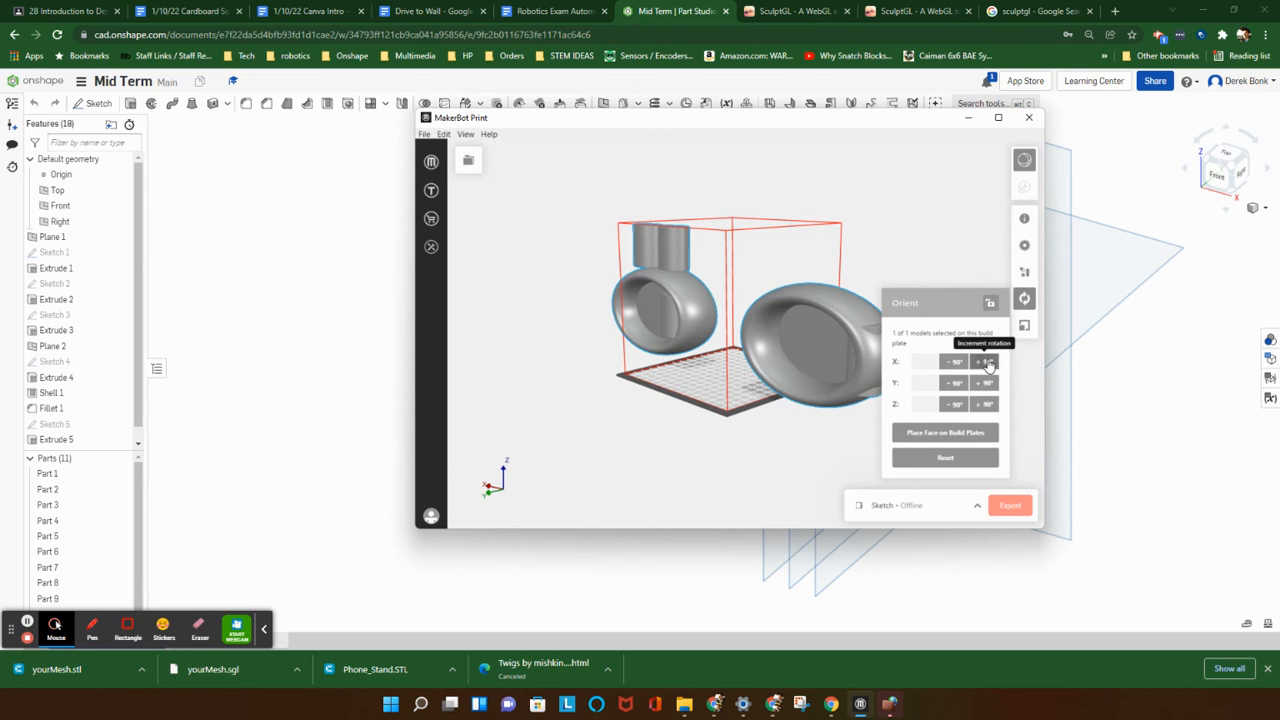
pyautogui.click(987, 362)
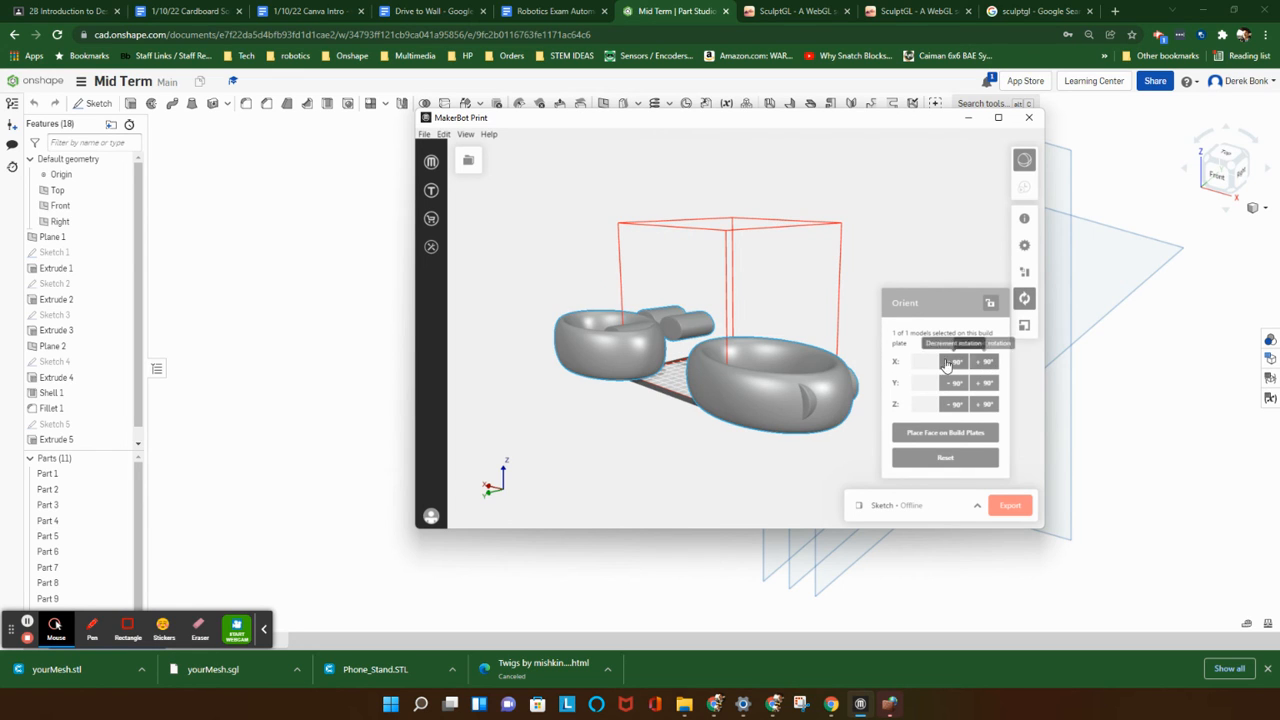
# Try placing a face of the ring model on the build plate, and scale the model to the printer's maximum size
pyautogui.click(948, 433)
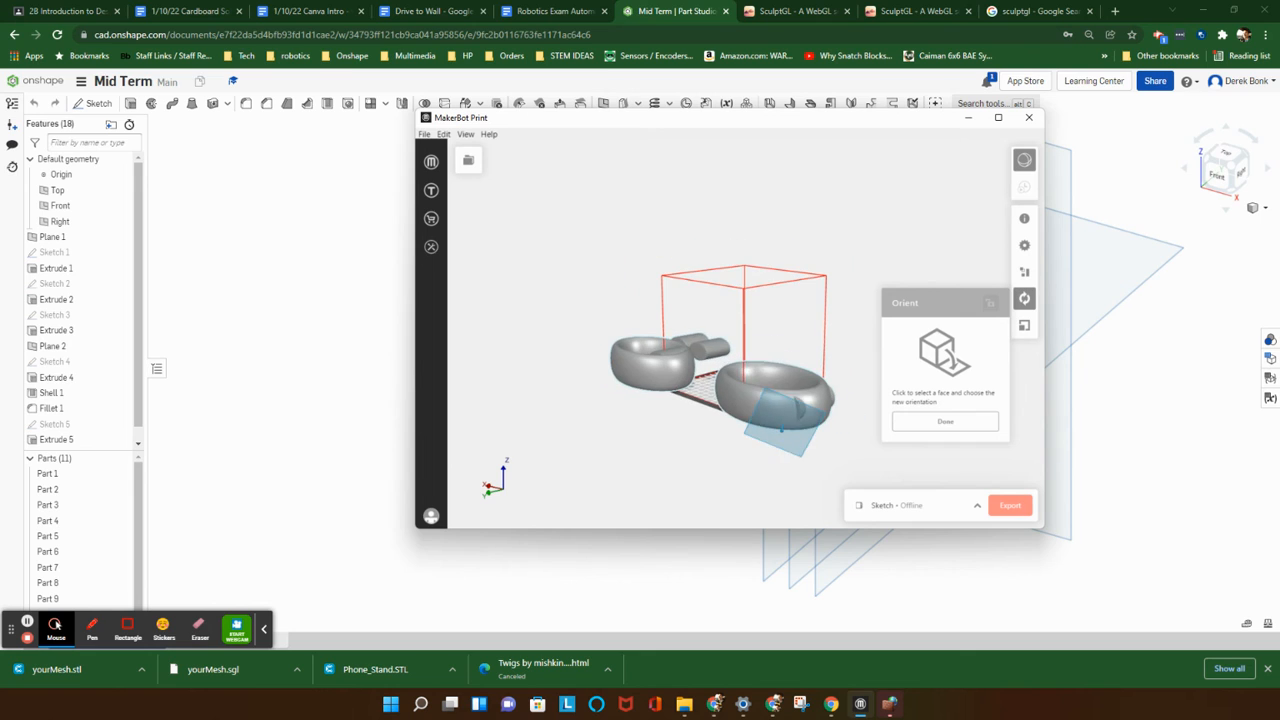
pyautogui.click(745, 389)
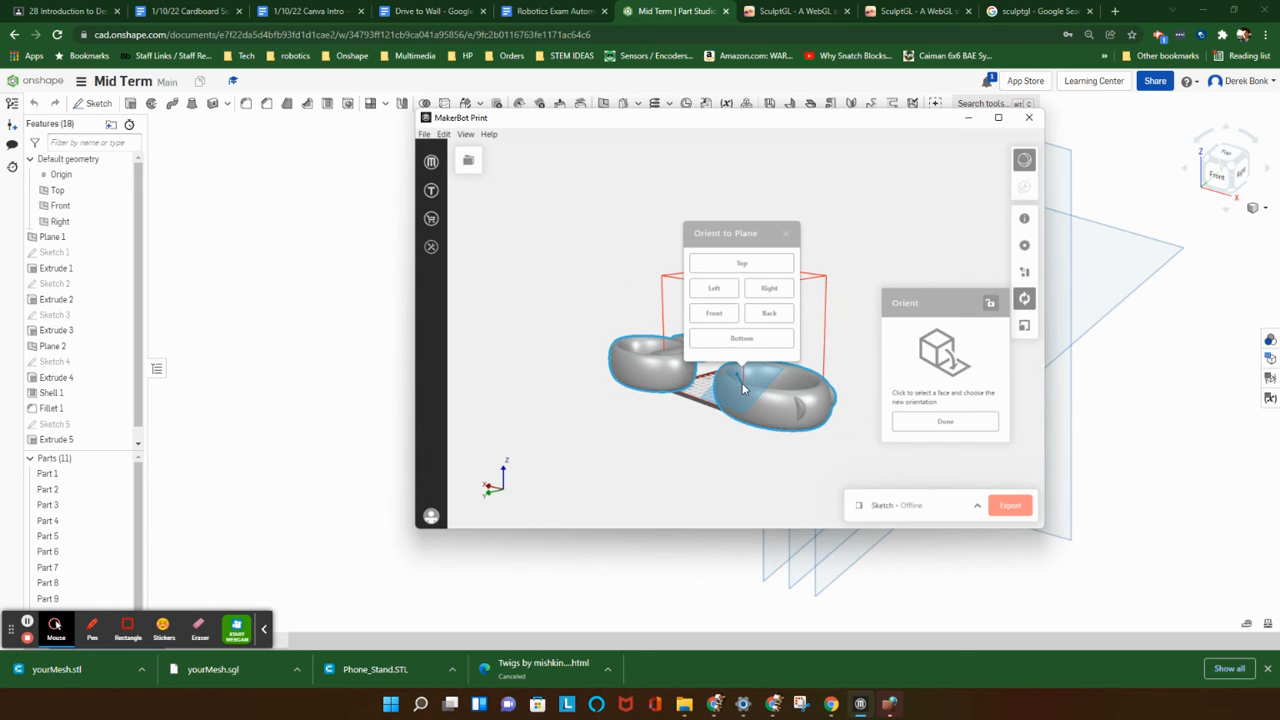
pyautogui.click(1024, 326)
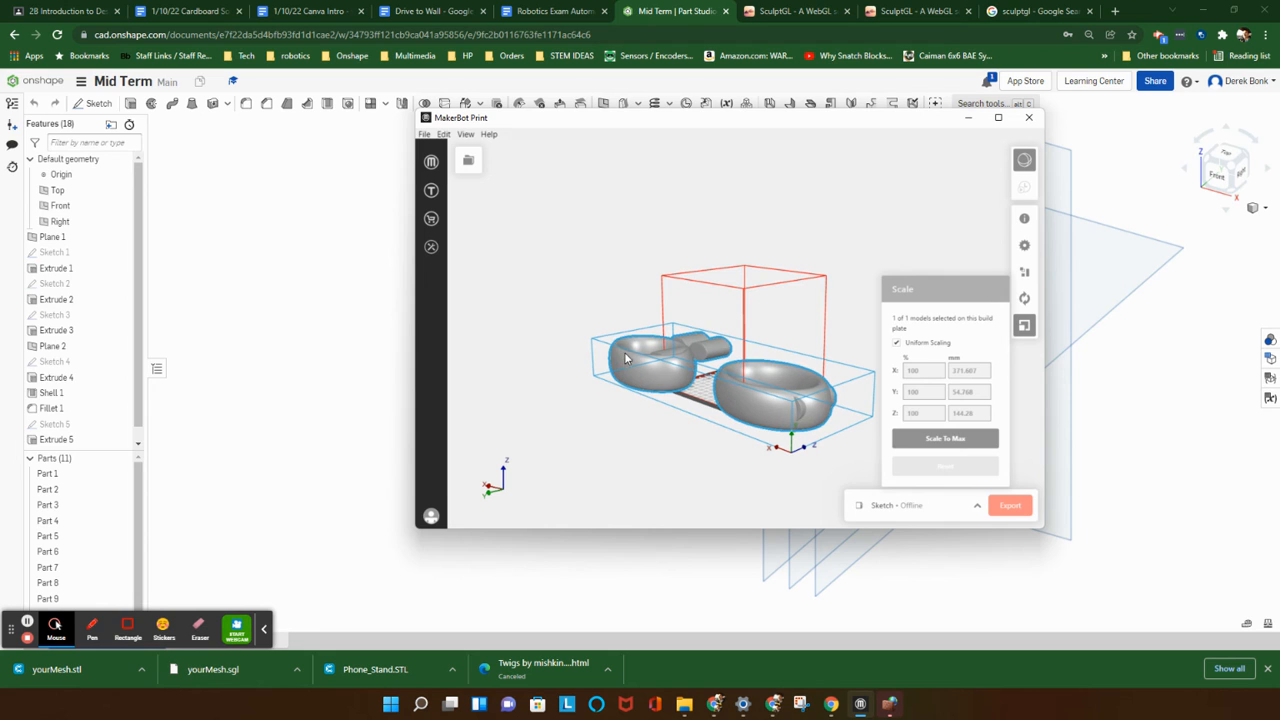
pyautogui.moveTo(624, 352); pyautogui.dragTo(620, 334)
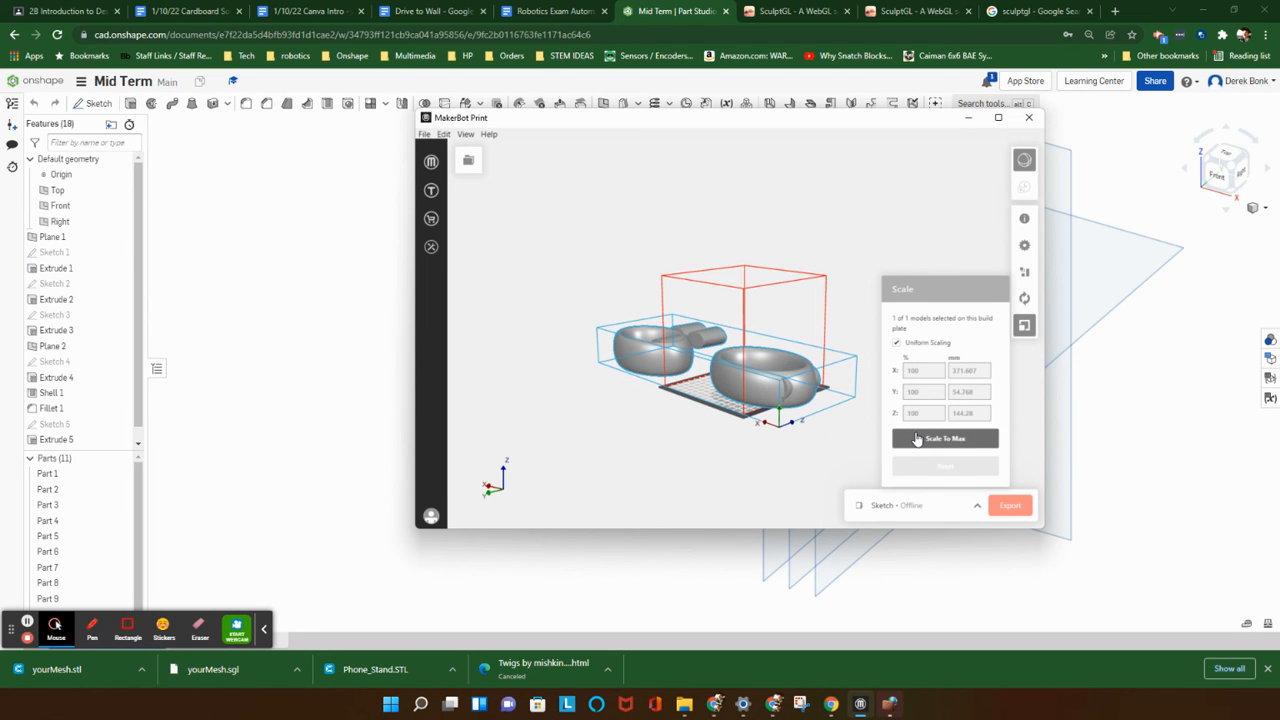
pyautogui.click(916, 440)
# Examine the scaled model from above and from the side to check how each ring and cylinder sits on the build plate
pyautogui.moveTo(661, 316); pyautogui.dragTo(728, 378, button='right')
pyautogui.scroll(5, 730, 381)
pyautogui.scroll(2, 730, 381)
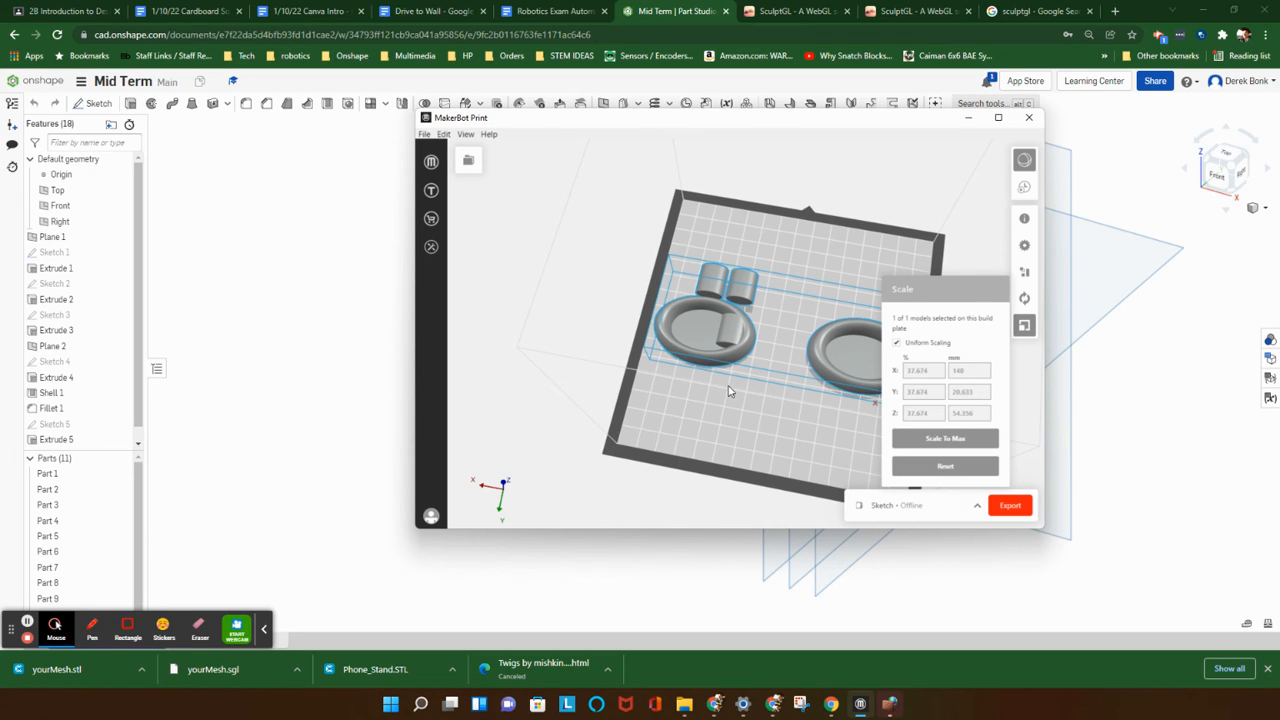
pyautogui.scroll(2, 750, 392)
pyautogui.moveTo(750, 392); pyautogui.dragTo(653, 346, button='middle')
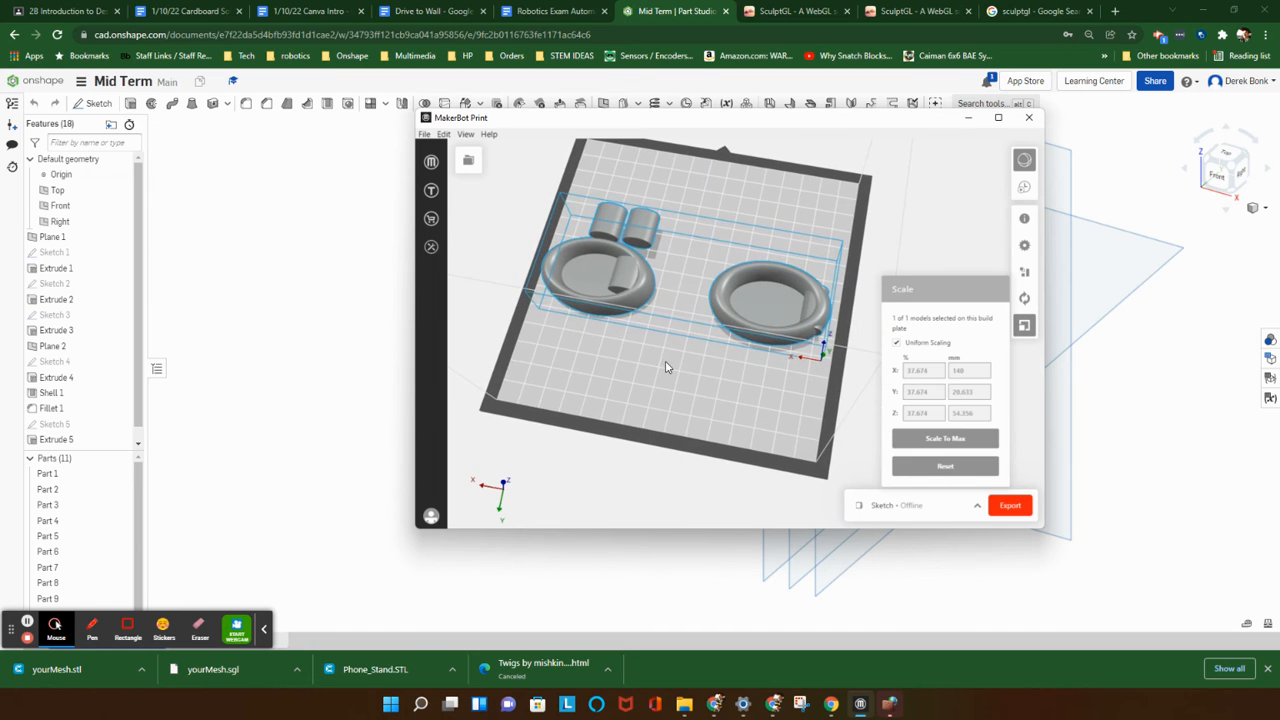
pyautogui.moveTo(666, 368); pyautogui.dragTo(672, 296, button='right')
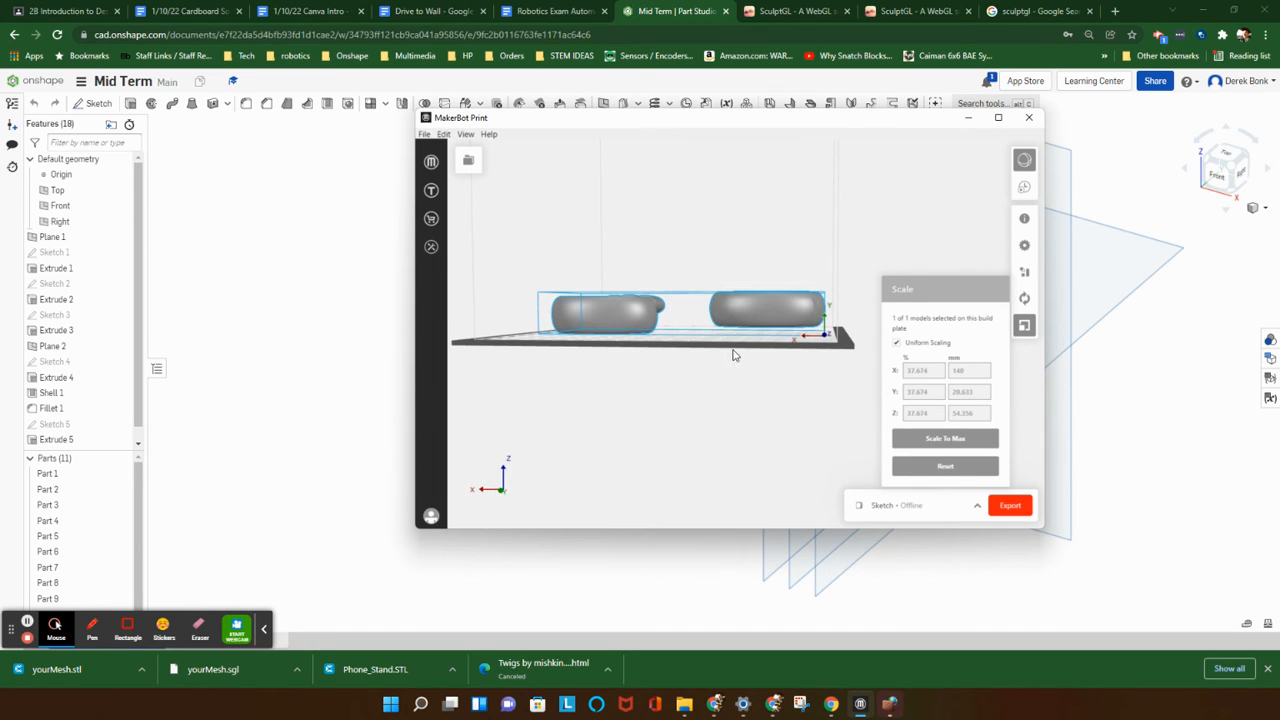
pyautogui.scroll(3, 740, 354)
pyautogui.scroll(-3, 727, 317)
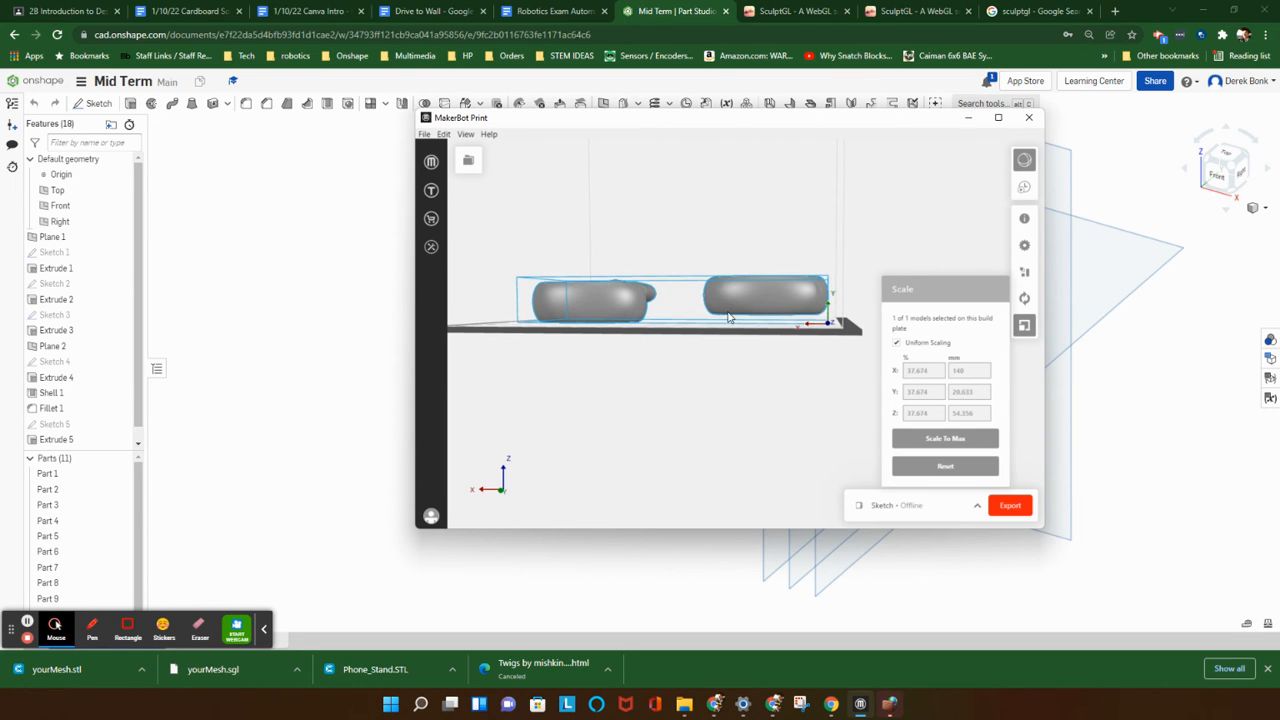
pyautogui.moveTo(729, 317); pyautogui.dragTo(733, 311, button='right')
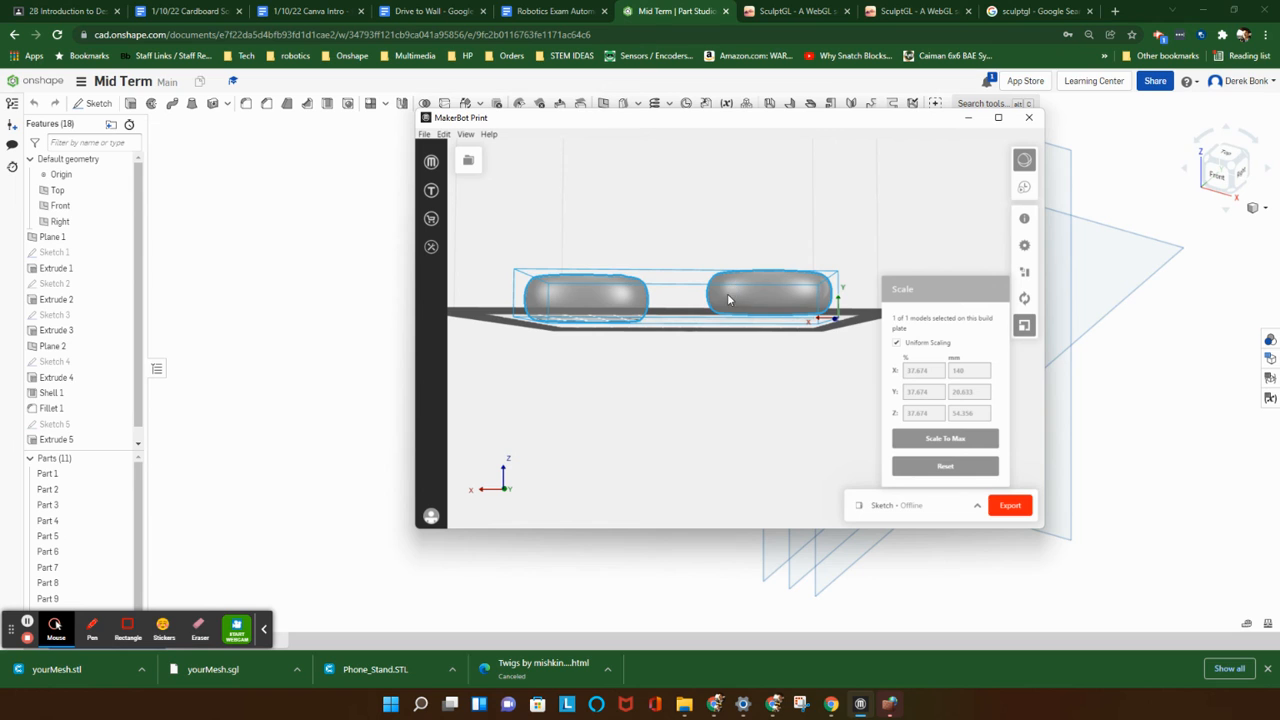
pyautogui.moveTo(588, 304); pyautogui.dragTo(595, 314, button='right')
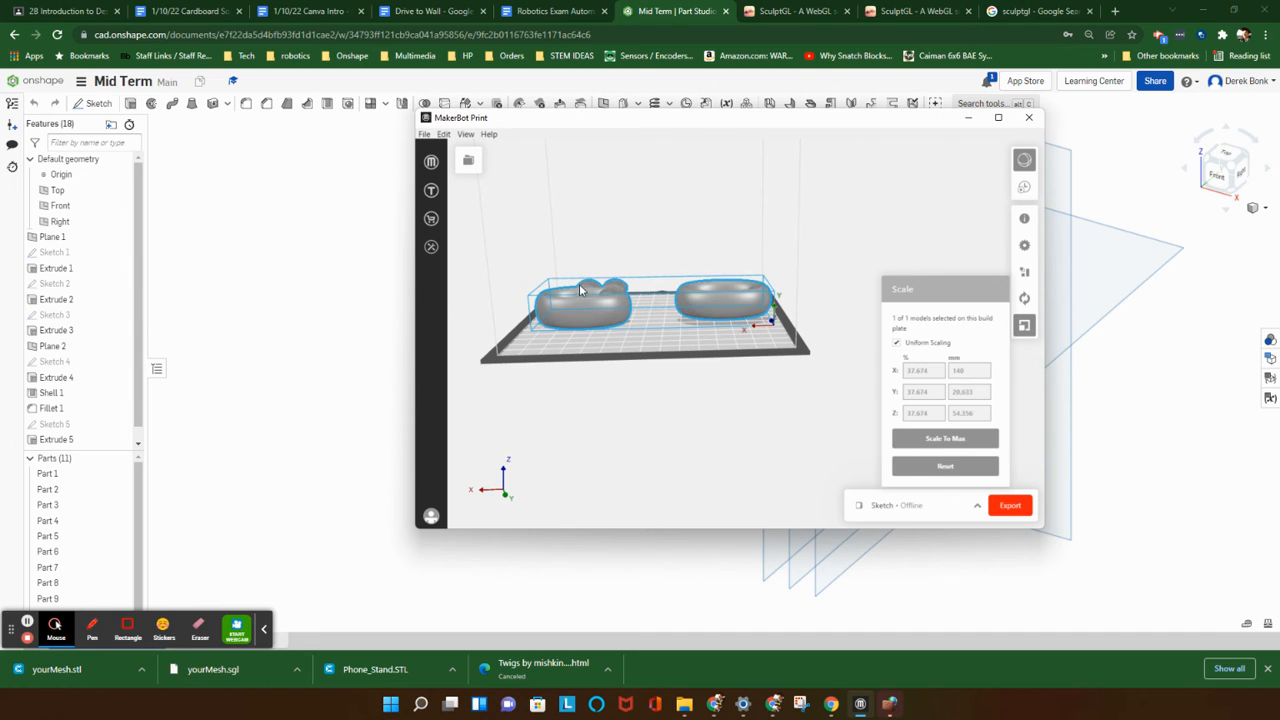
pyautogui.moveTo(703, 282); pyautogui.dragTo(706, 277, button='right')
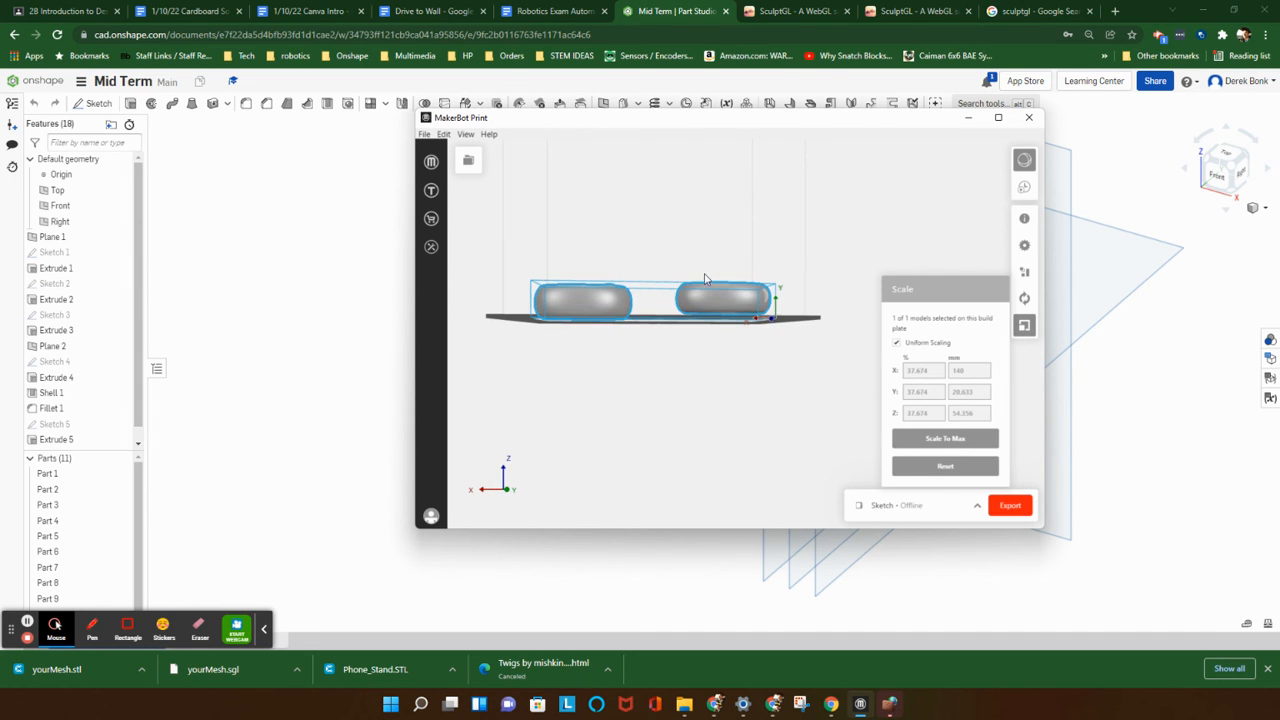
pyautogui.scroll(1, 714, 320)
pyautogui.moveTo(714, 320); pyautogui.dragTo(771, 323, button='right')
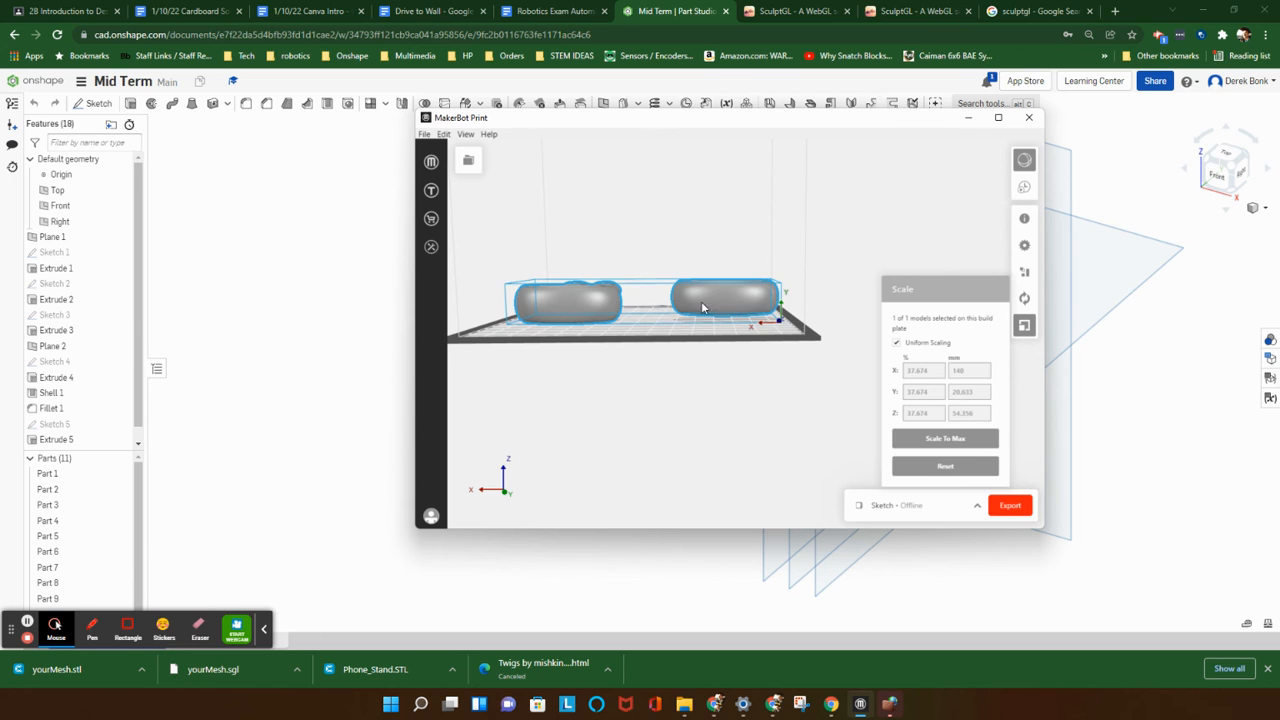
pyautogui.moveTo(703, 308); pyautogui.dragTo(724, 311, button='right')
pyautogui.scroll(3, 724, 316)
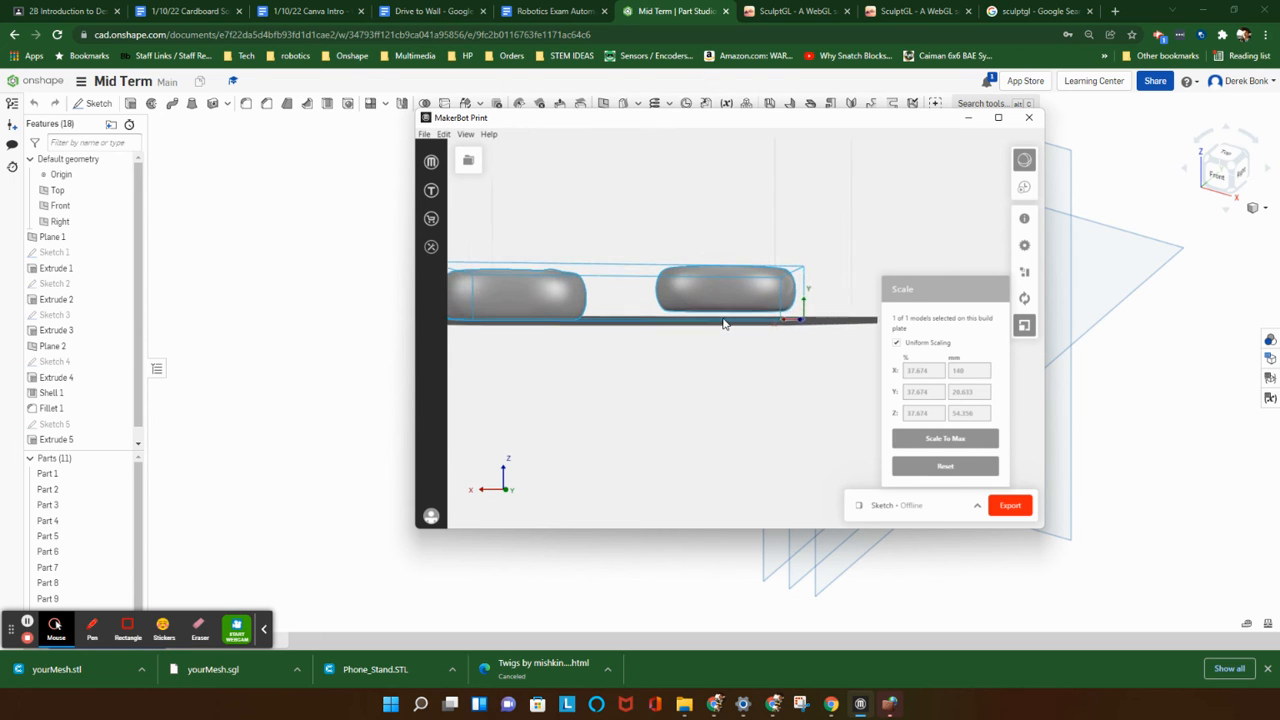
pyautogui.moveTo(724, 324); pyautogui.dragTo(725, 333, button='right')
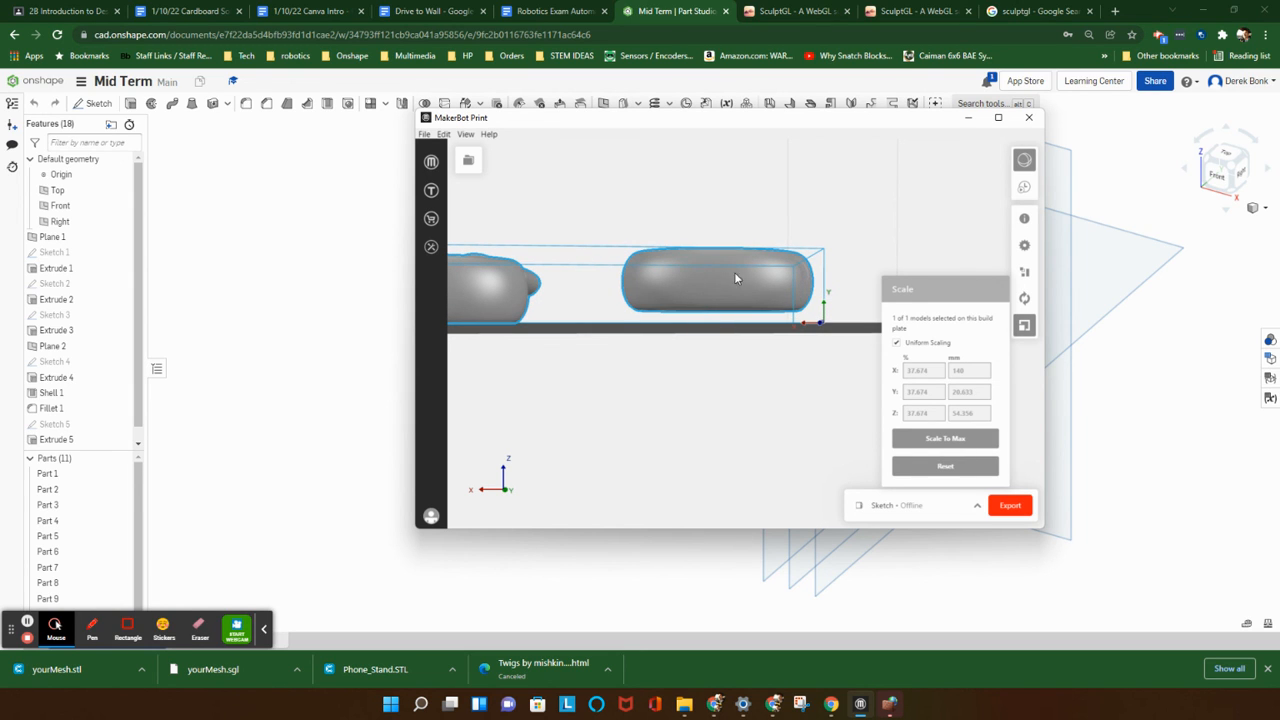
pyautogui.moveTo(665, 277); pyautogui.dragTo(659, 280, button='right')
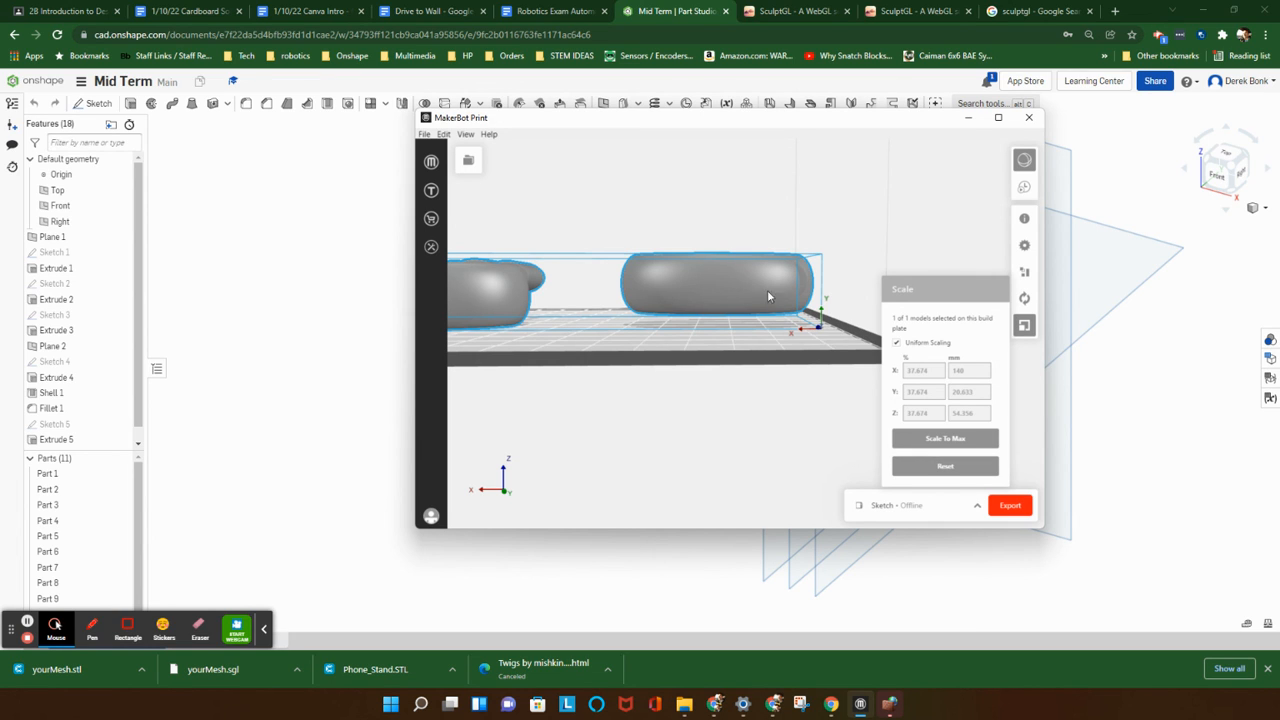
pyautogui.scroll(-5, 761, 292)
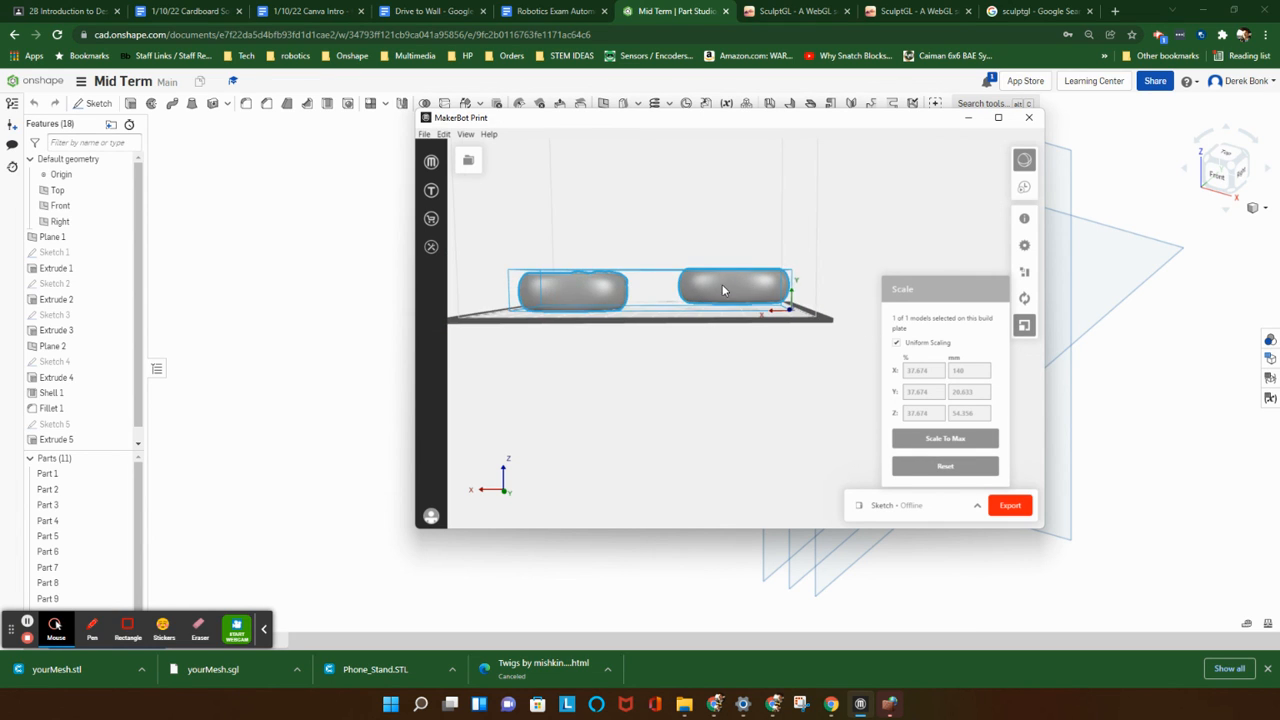
pyautogui.moveTo(723, 288); pyautogui.dragTo(700, 350, button='right')
pyautogui.scroll(-5, 706, 285)
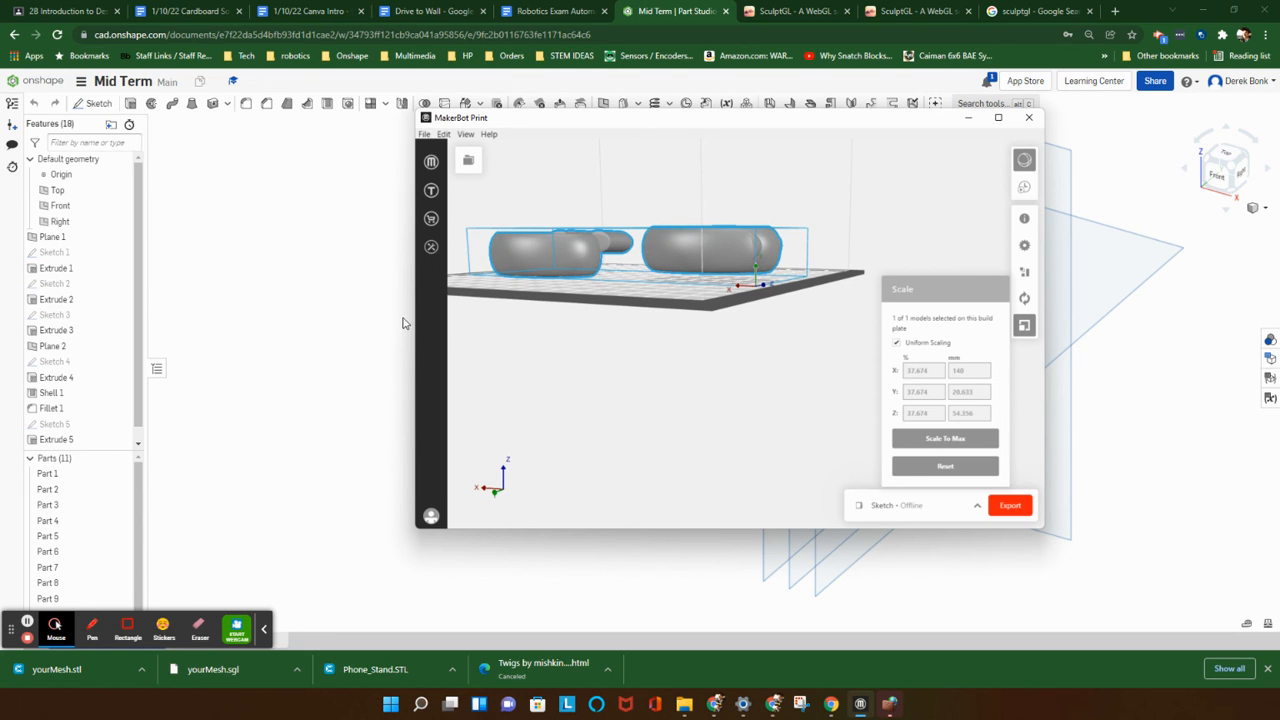
pyautogui.moveTo(666, 275); pyautogui.dragTo(616, 270, button='right')
pyautogui.scroll(3, 600, 280)
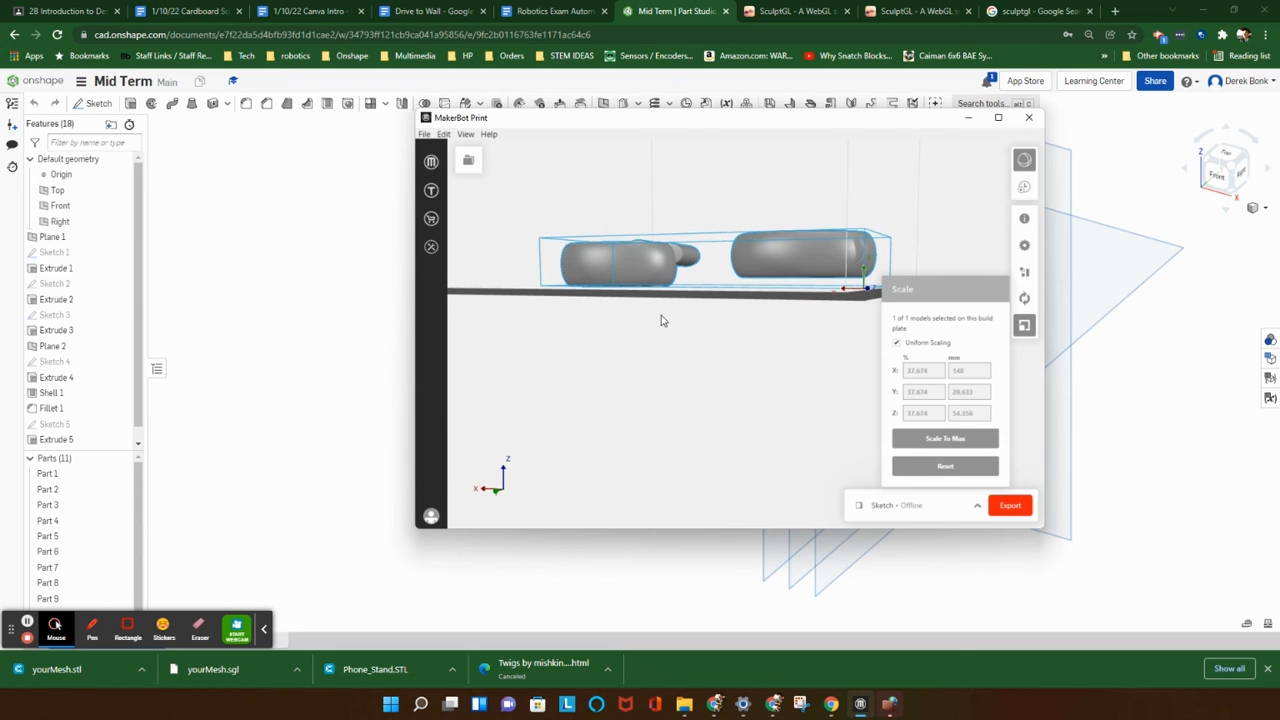
# Switch to the Mid Term part studio in Onshape and examine the car model and its wheels from several angles
pyautogui.click(325, 324)
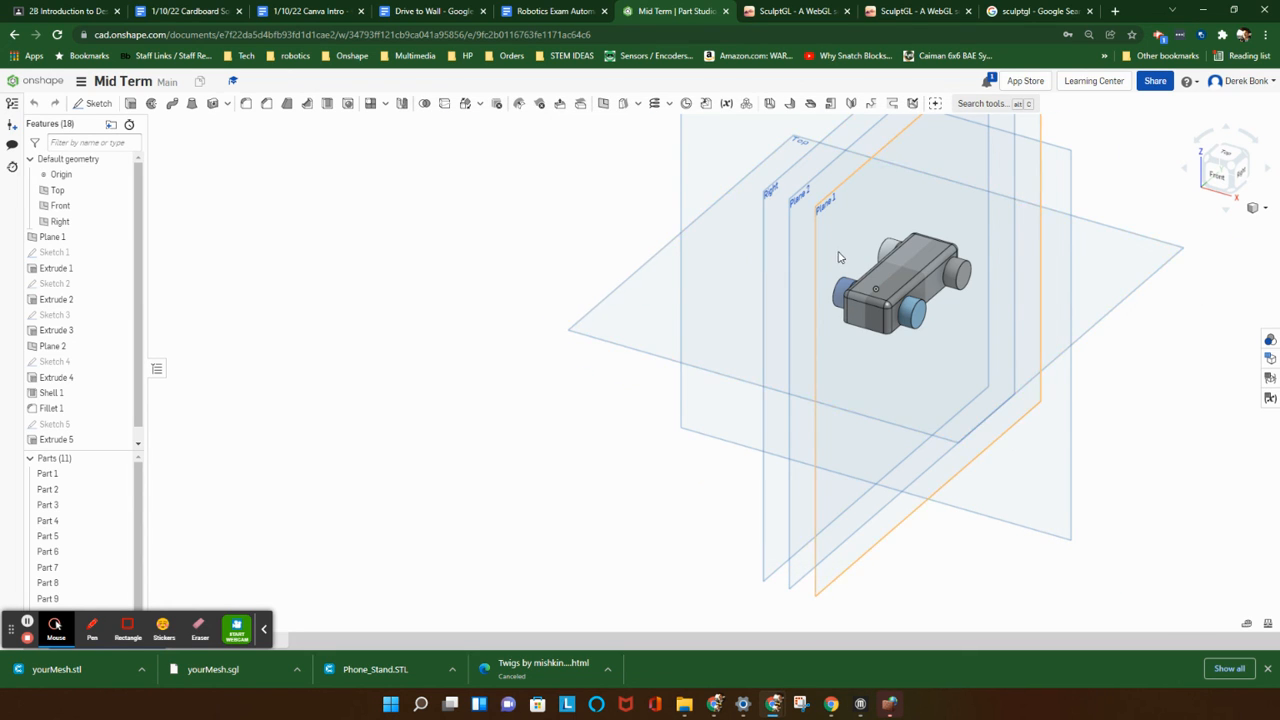
pyautogui.scroll(1, 839, 253)
pyautogui.moveTo(839, 253); pyautogui.dragTo(513, 355, button='middle')
pyautogui.moveTo(498, 296); pyautogui.dragTo(500, 354, button='right')
pyautogui.scroll(3, 580, 365)
pyautogui.moveTo(580, 365); pyautogui.dragTo(474, 194, button='right')
pyautogui.scroll(-3, 474, 194)
pyautogui.scroll(-2, 558, 245)
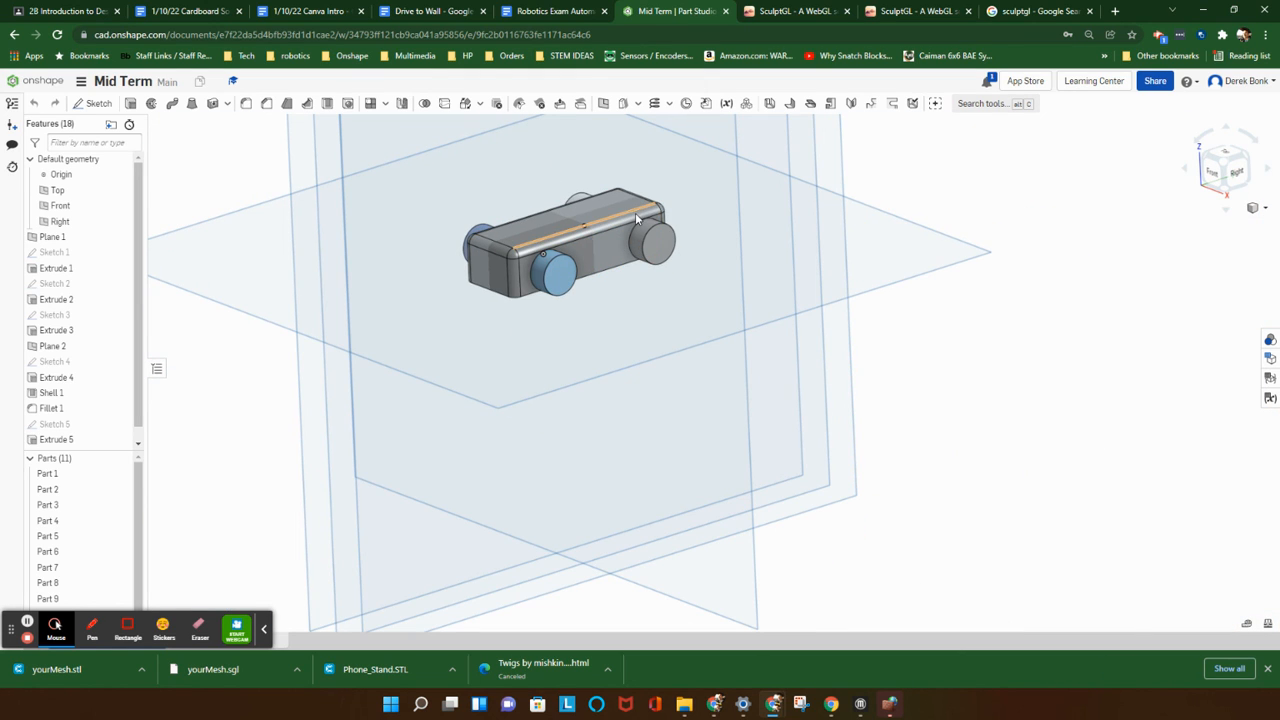
pyautogui.scroll(3, 630, 205)
pyautogui.moveTo(619, 192); pyautogui.dragTo(660, 217, button='middle')
# Switch to the SculptGL scene with the two rings and look over its scene options
pyautogui.click(777, 14)
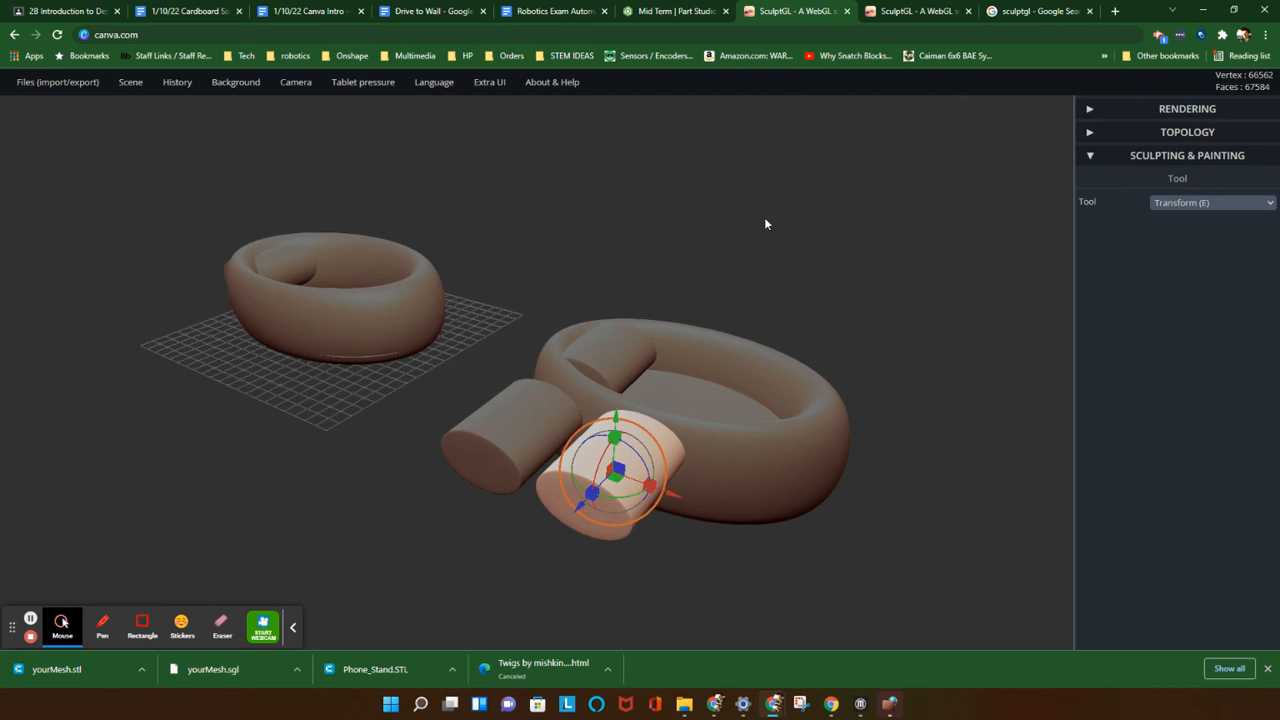
pyautogui.scroll(-3, 662, 352)
pyautogui.click(694, 292)
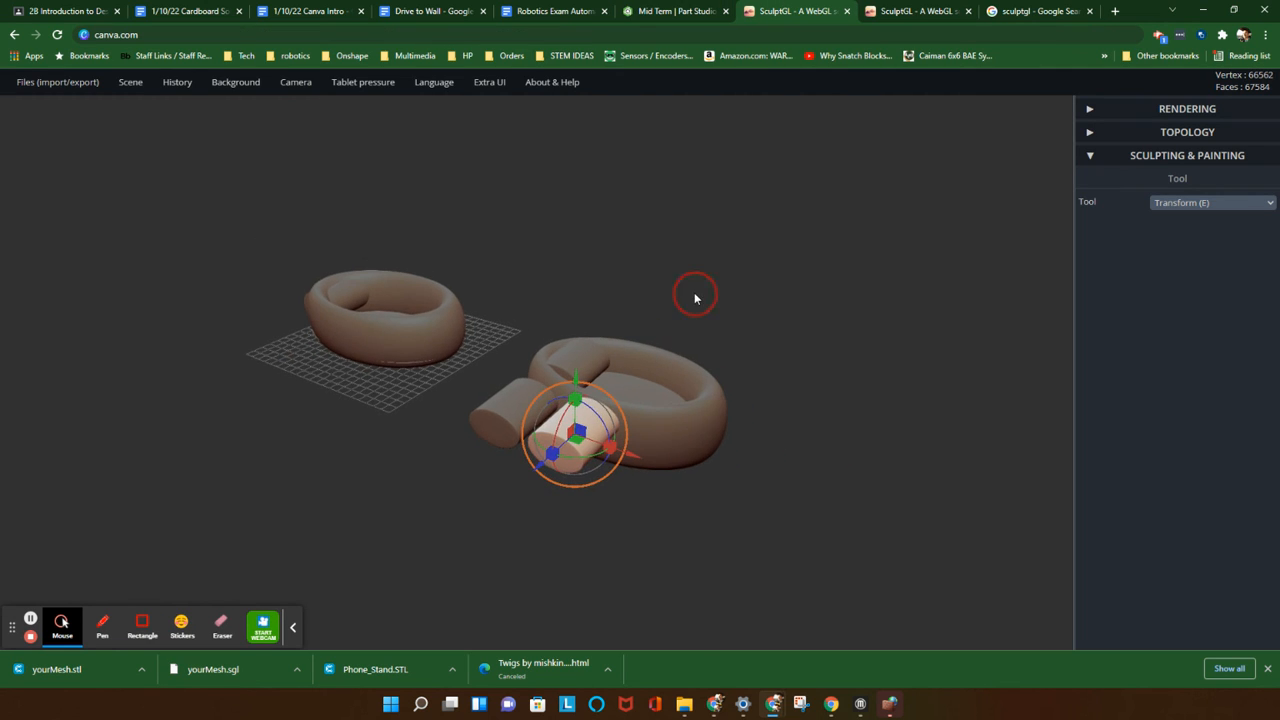
pyautogui.moveTo(125, 86)
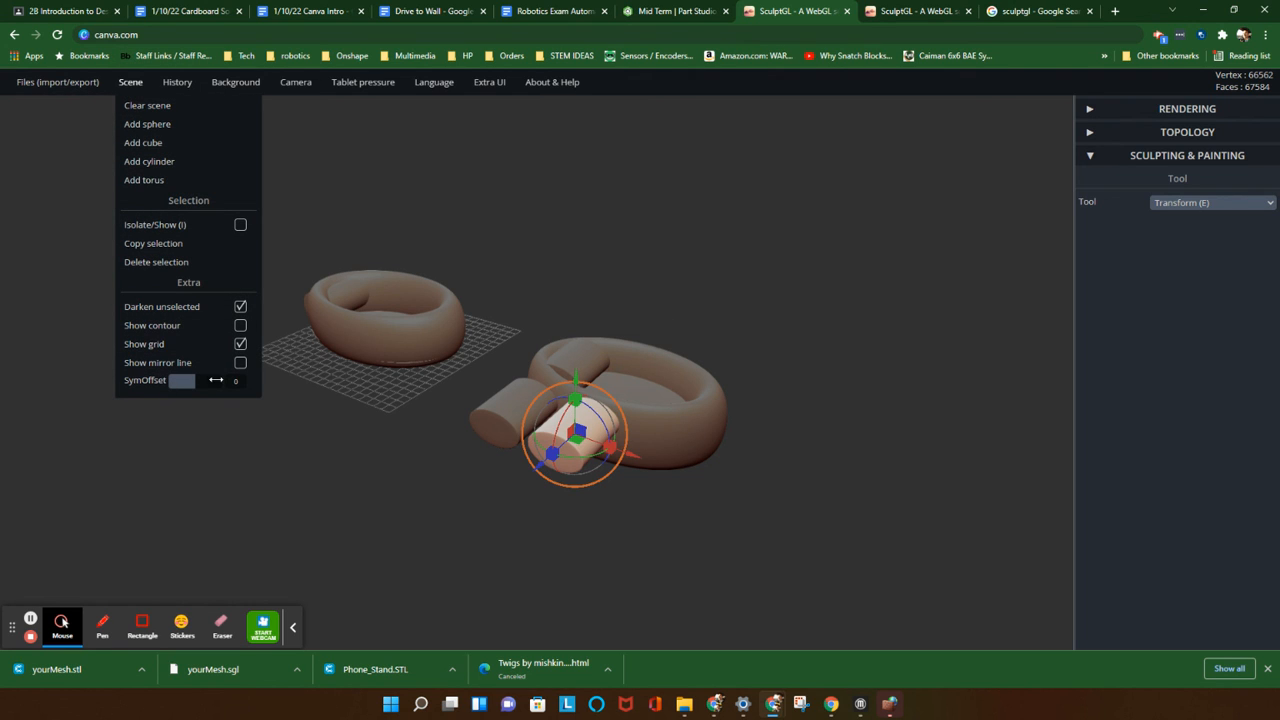
pyautogui.moveTo(301, 398); pyautogui.dragTo(295, 366)
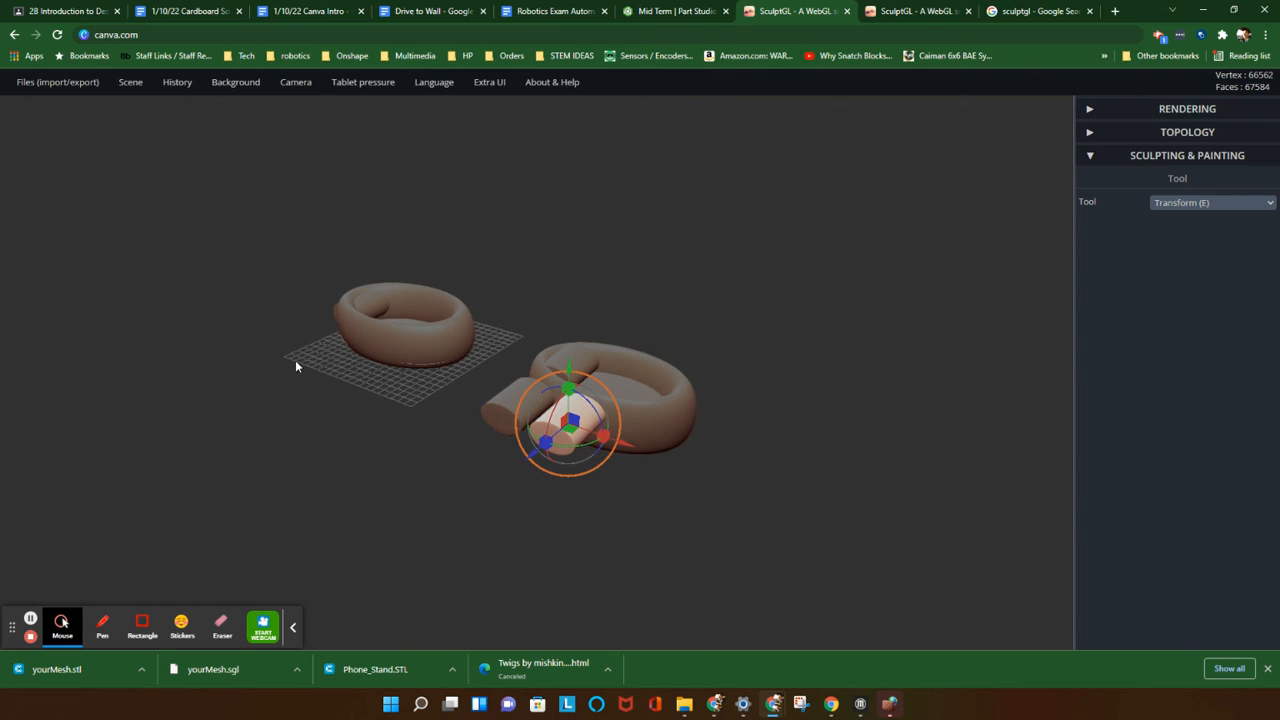
pyautogui.moveTo(62, 82)
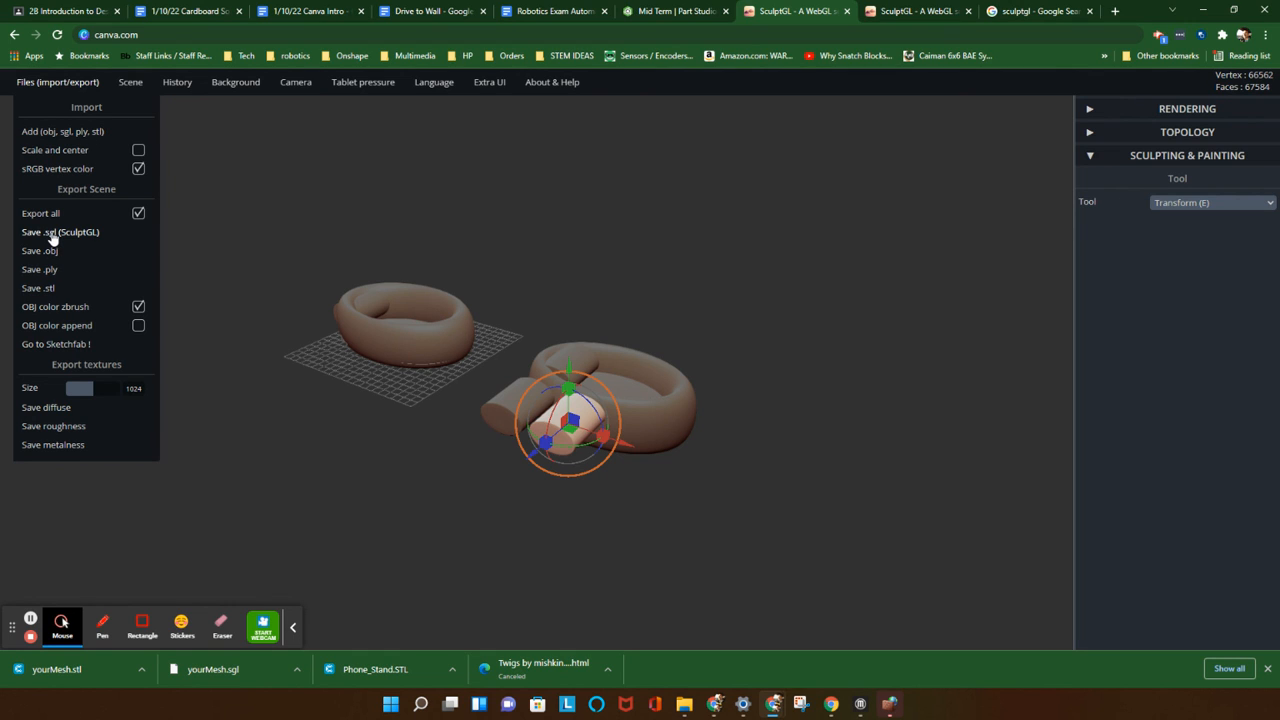
pyautogui.click(55, 135)
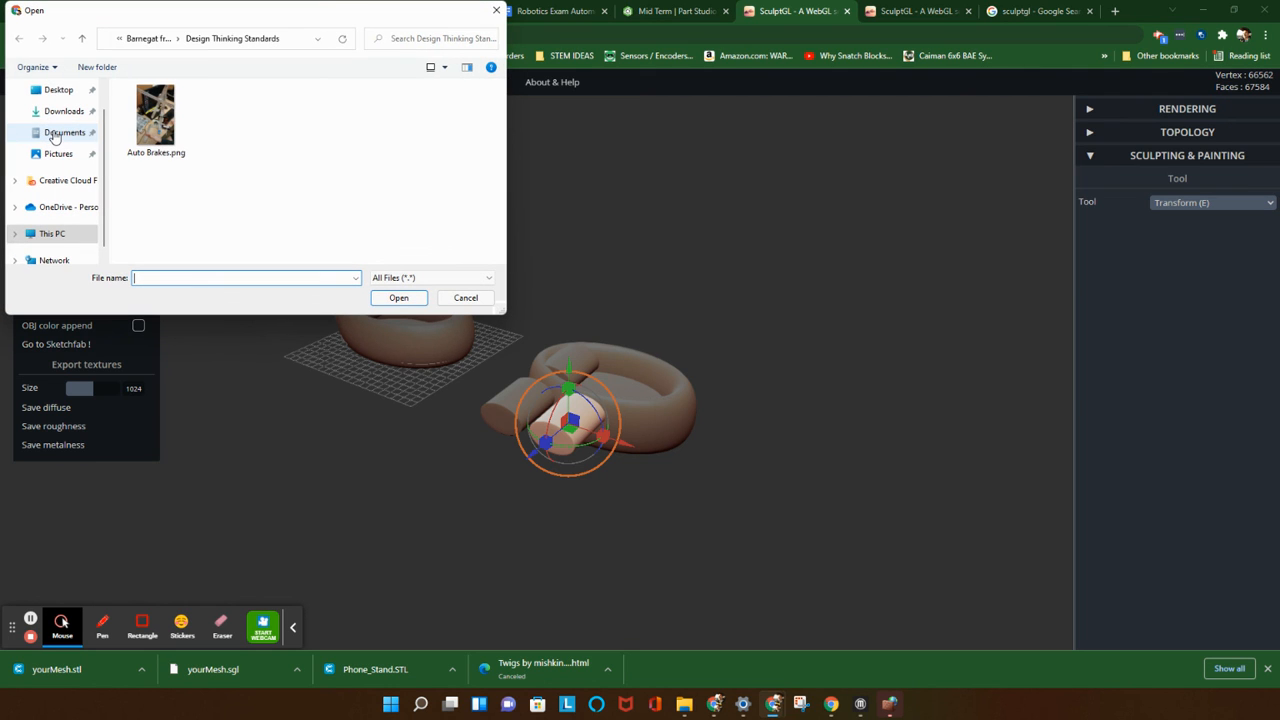
pyautogui.scroll(1, 570, 152)
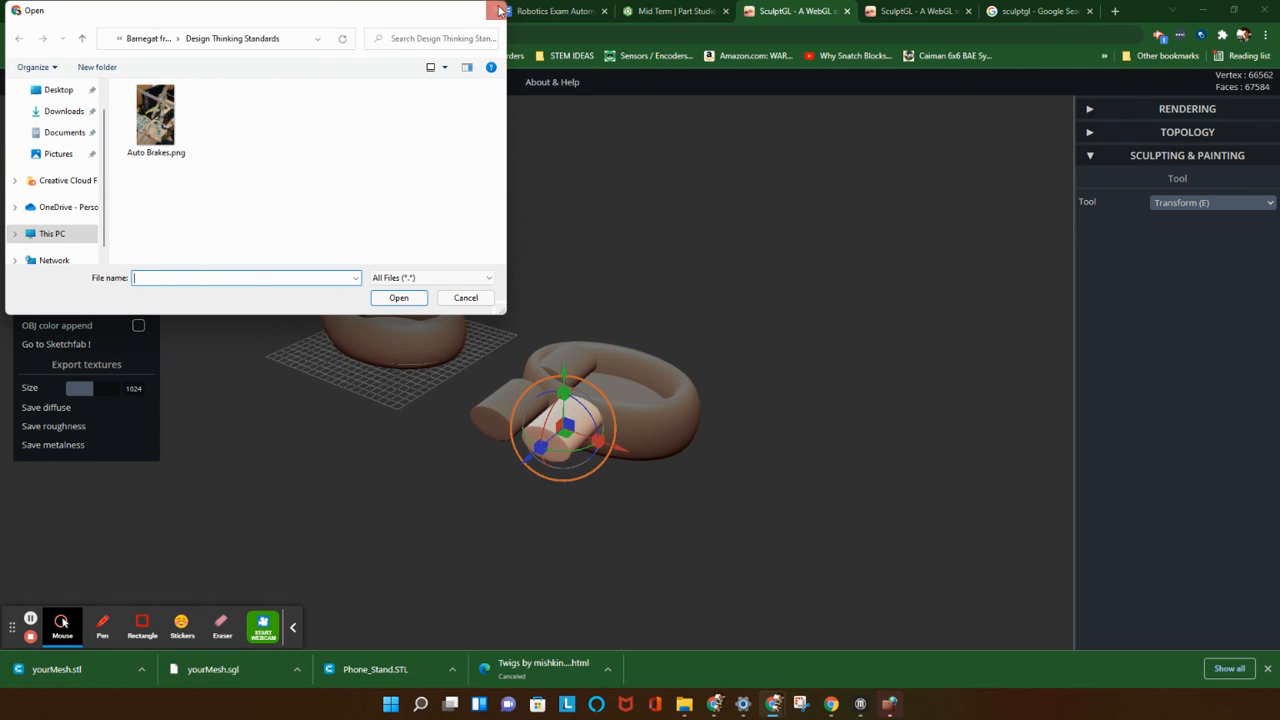
pyautogui.click(67, 120)
pyautogui.doubleClick(228, 138)
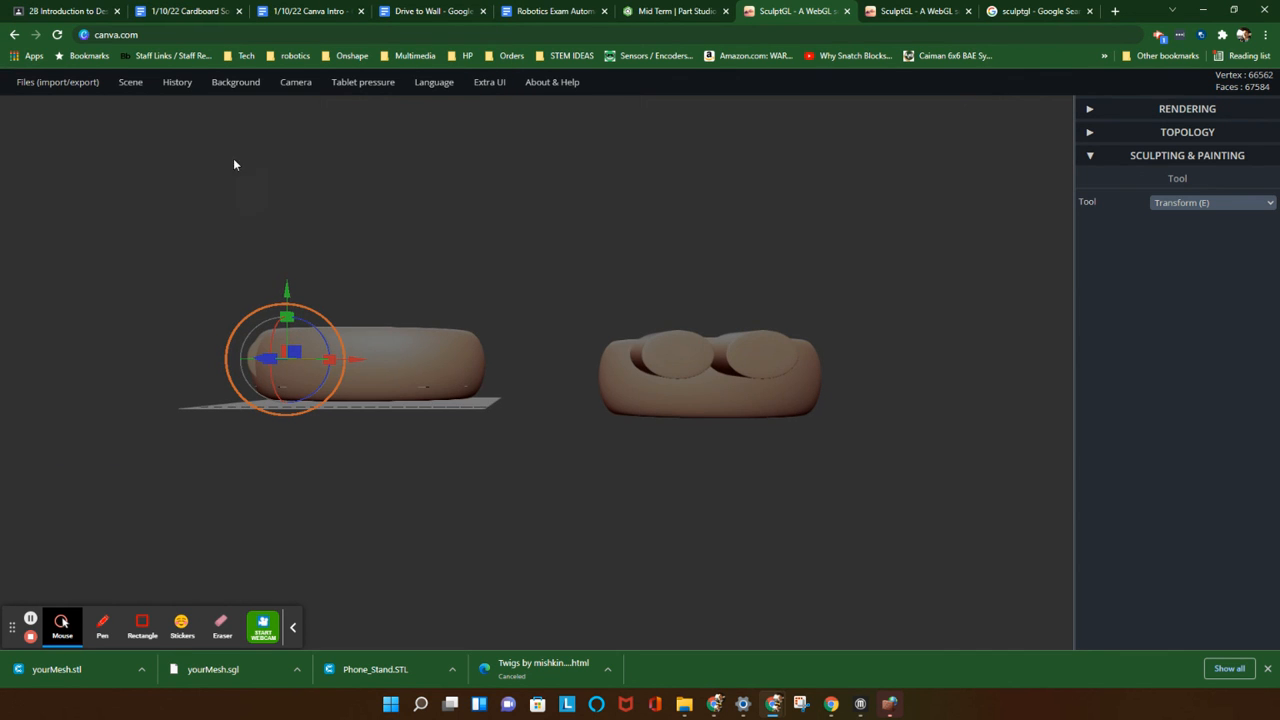
# Examine the two ring models and the attached cylinders in the SculptGL scene from other angles
pyautogui.moveTo(300, 185); pyautogui.dragTo(480, 255)
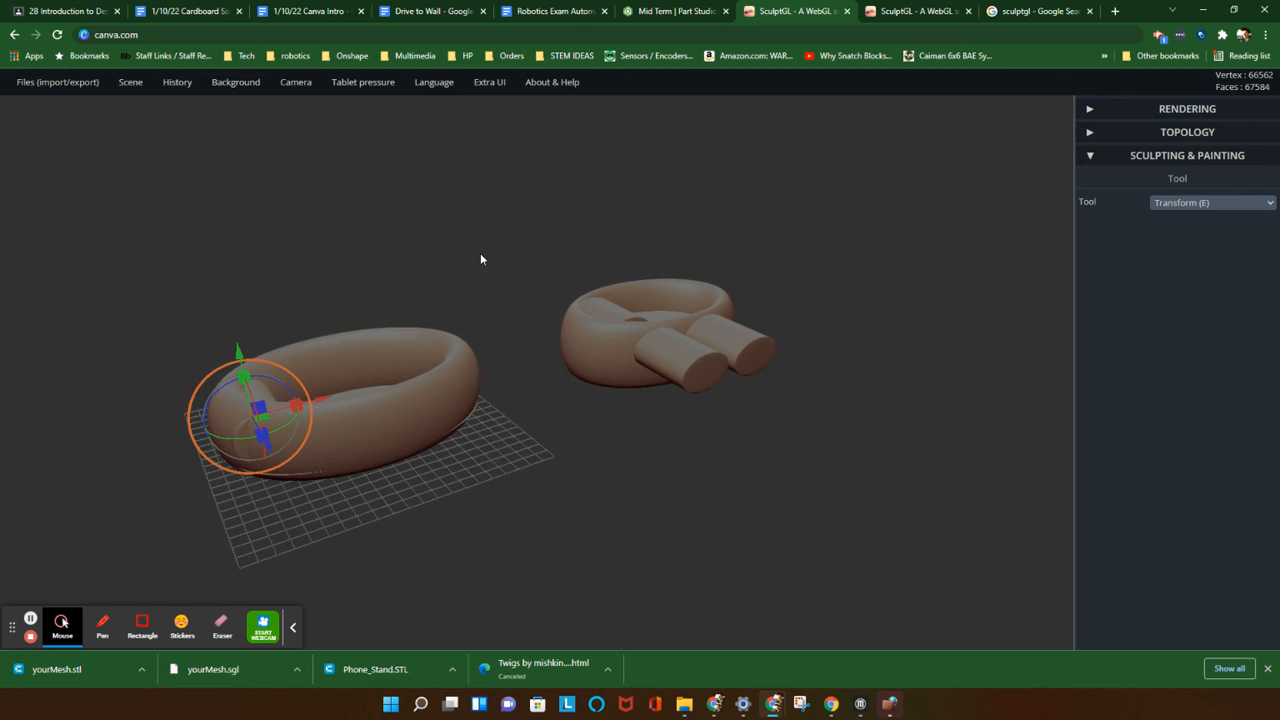
pyautogui.scroll(-3, 480, 253)
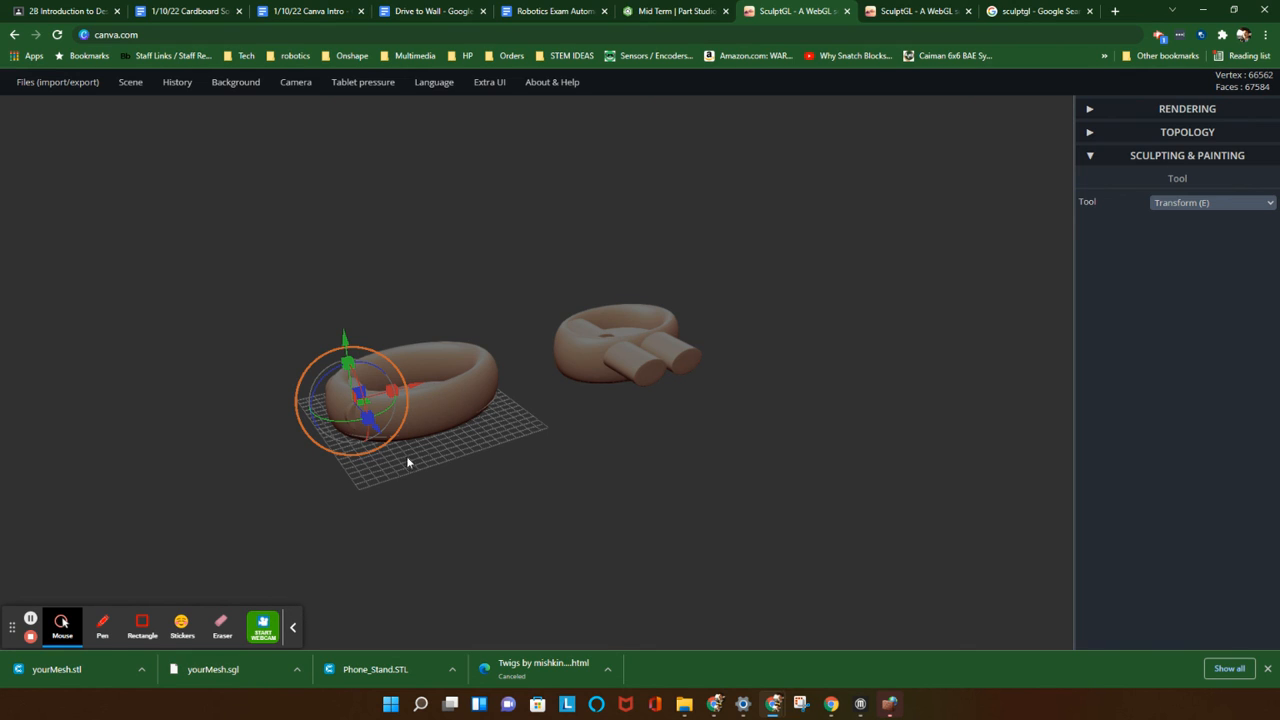
pyautogui.scroll(5, 196, 371)
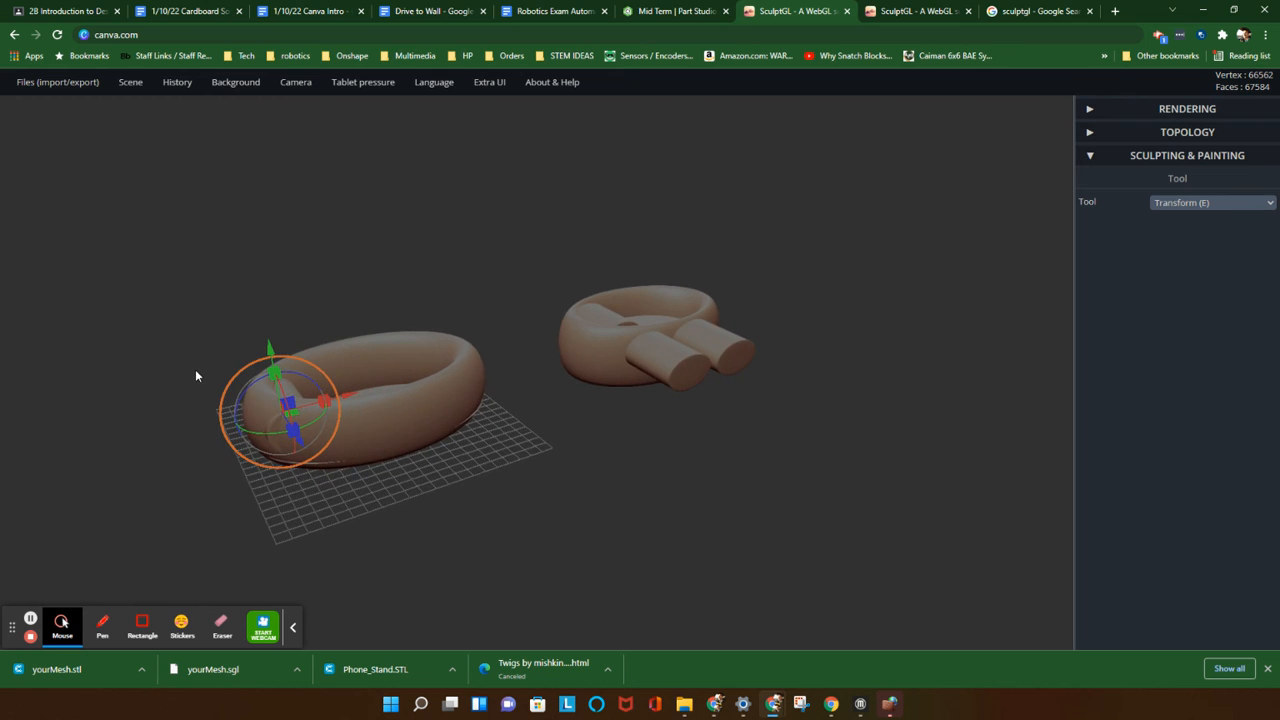
pyautogui.moveTo(195, 371); pyautogui.dragTo(252, 390, button='middle')
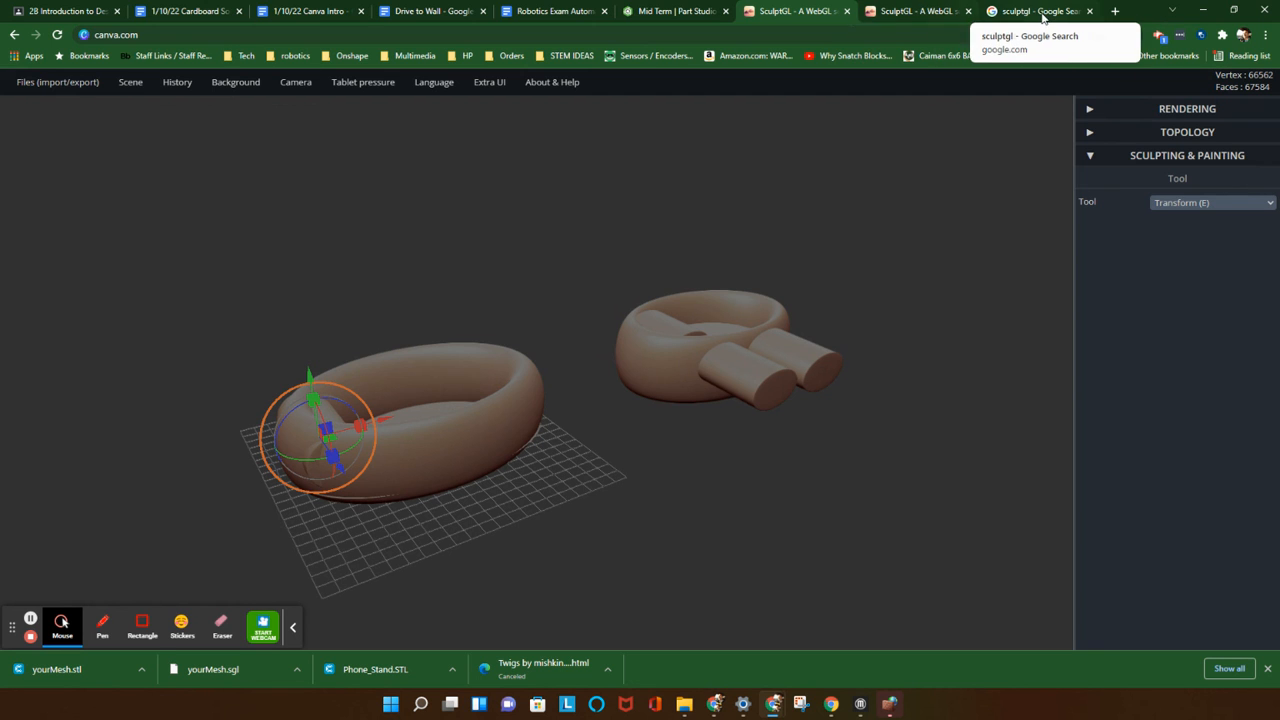
# Switch to the Google image results for sculptgl and browse the example sculpts
pyautogui.click(1023, 14)
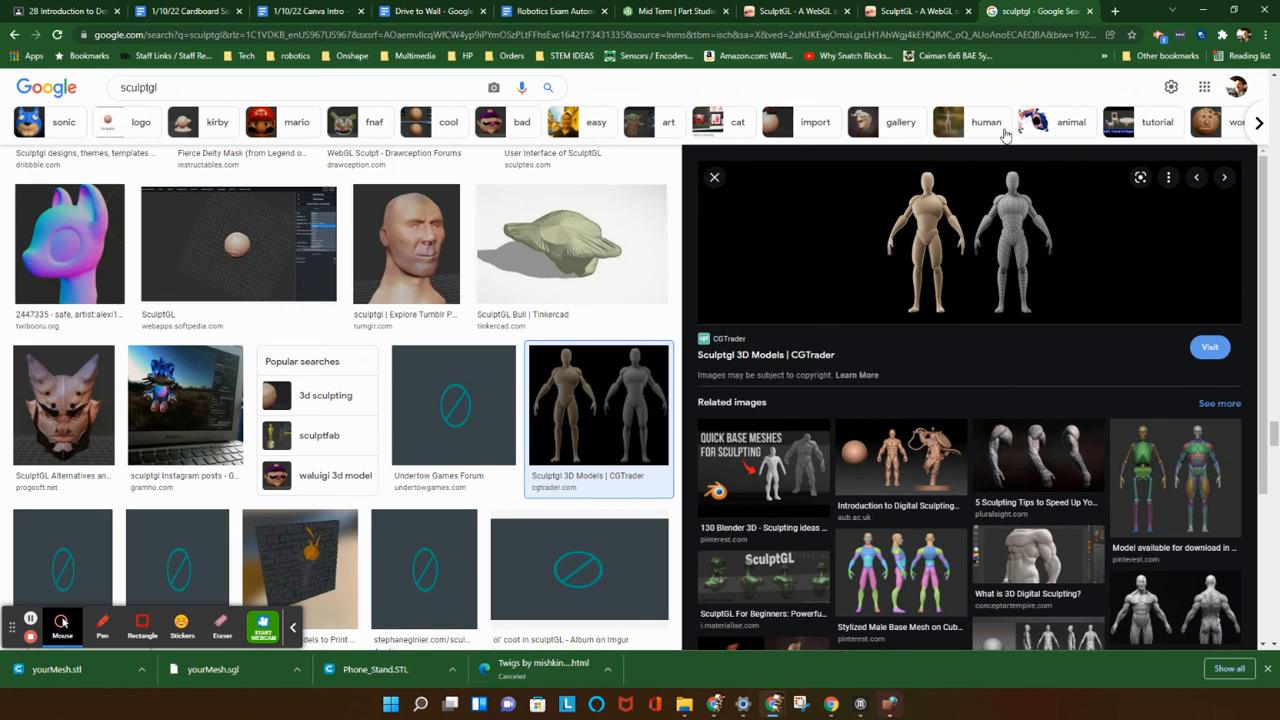
pyautogui.scroll(-2, 868, 276)
pyautogui.scroll(-10, 541, 356)
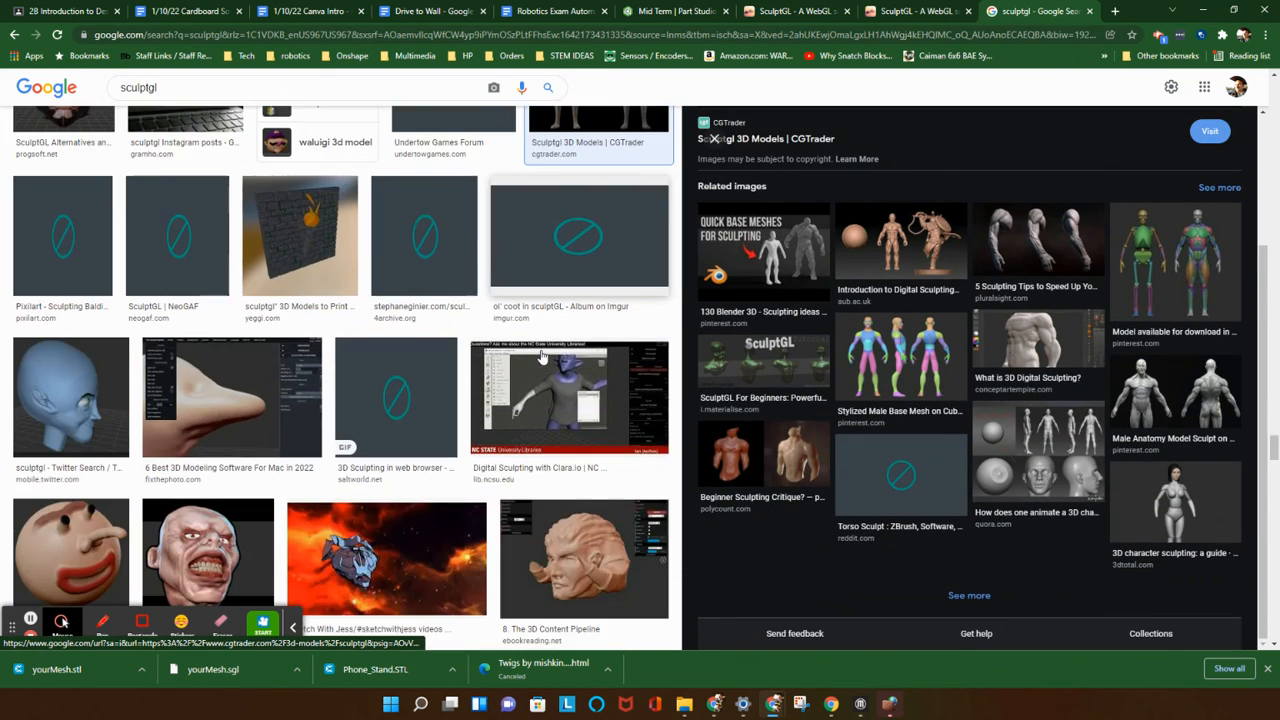